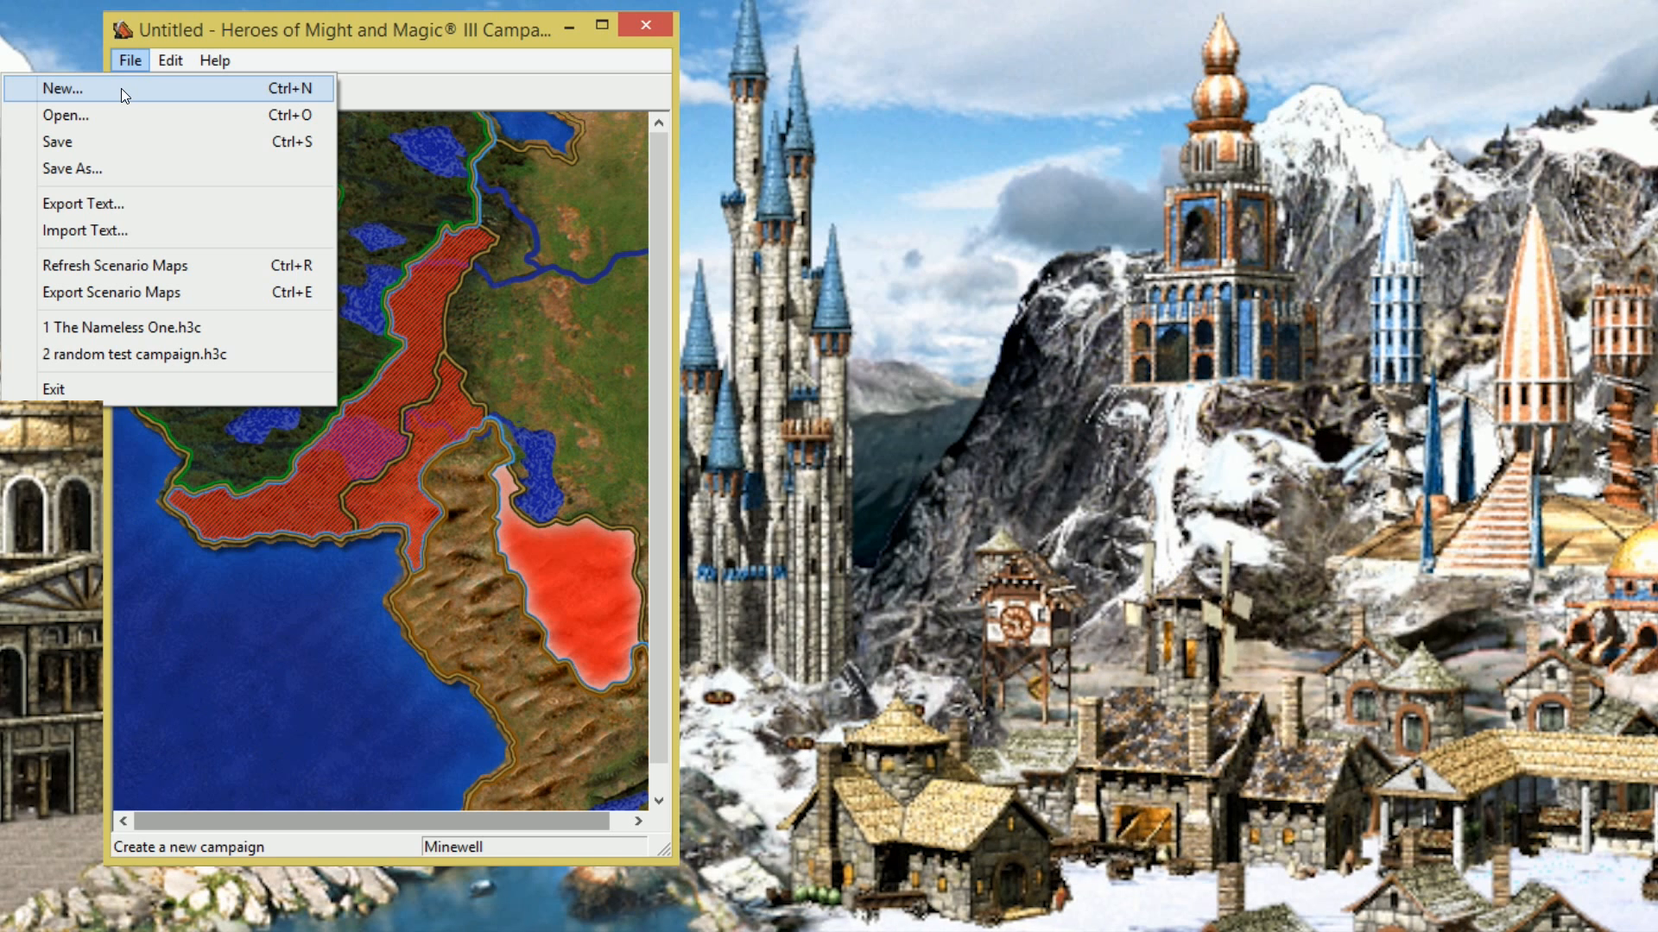
Step: Create a new The Shadow of Death campaign using the Rise of the Necromancer campaign map
click(121, 88)
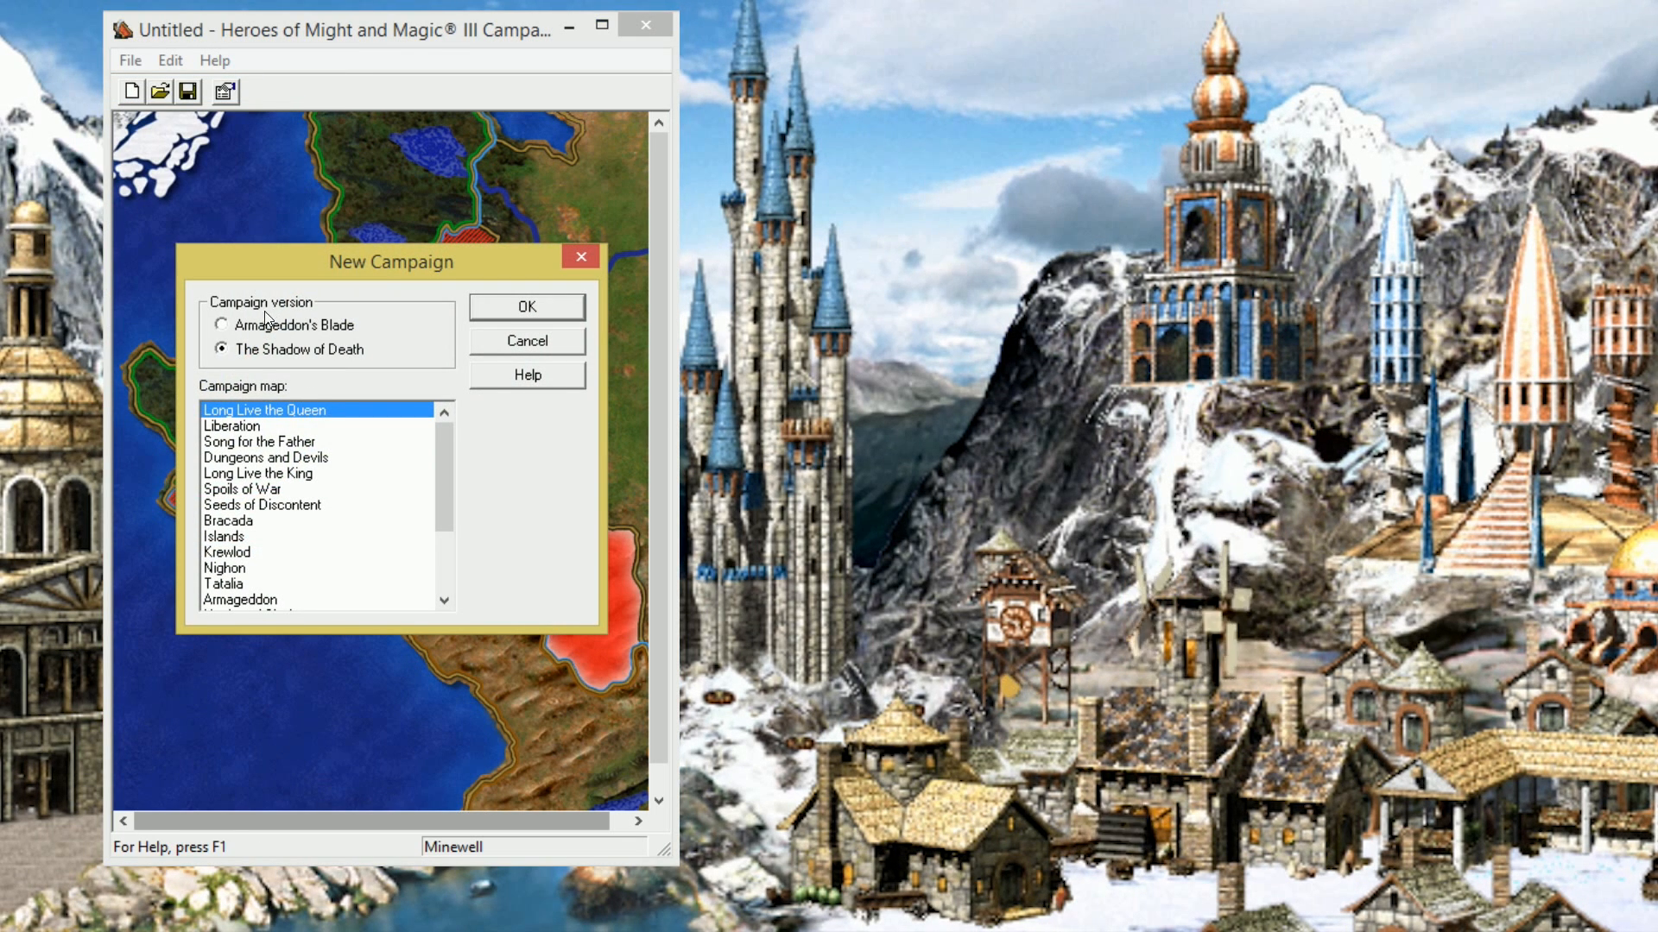
click(223, 326)
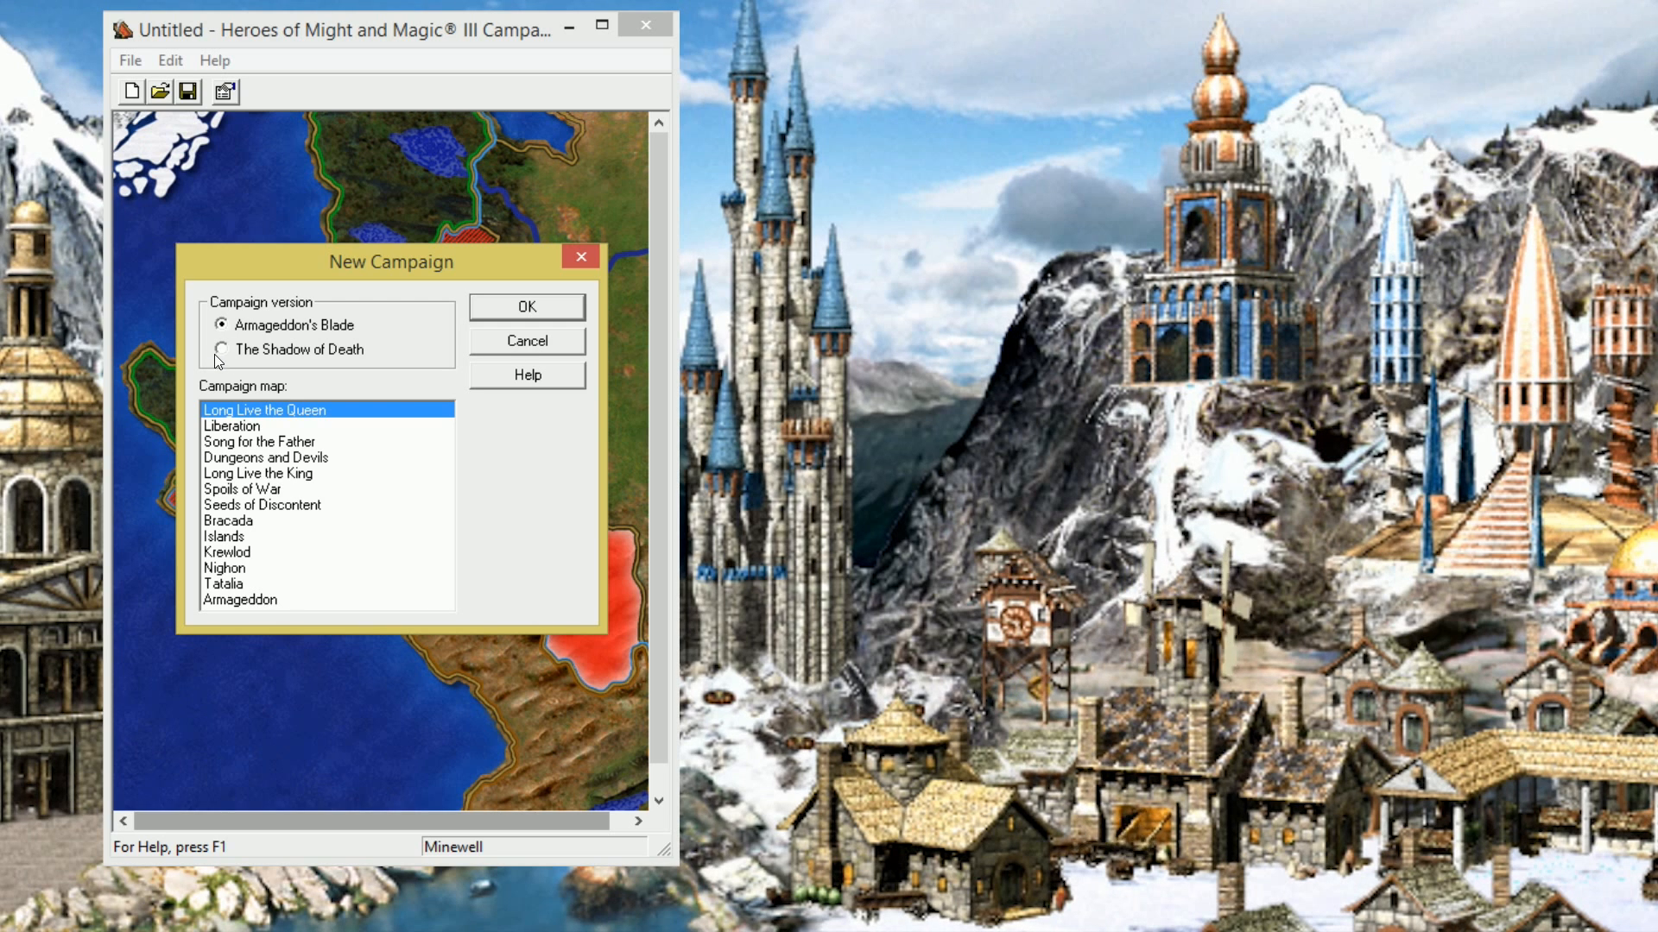
click(216, 351)
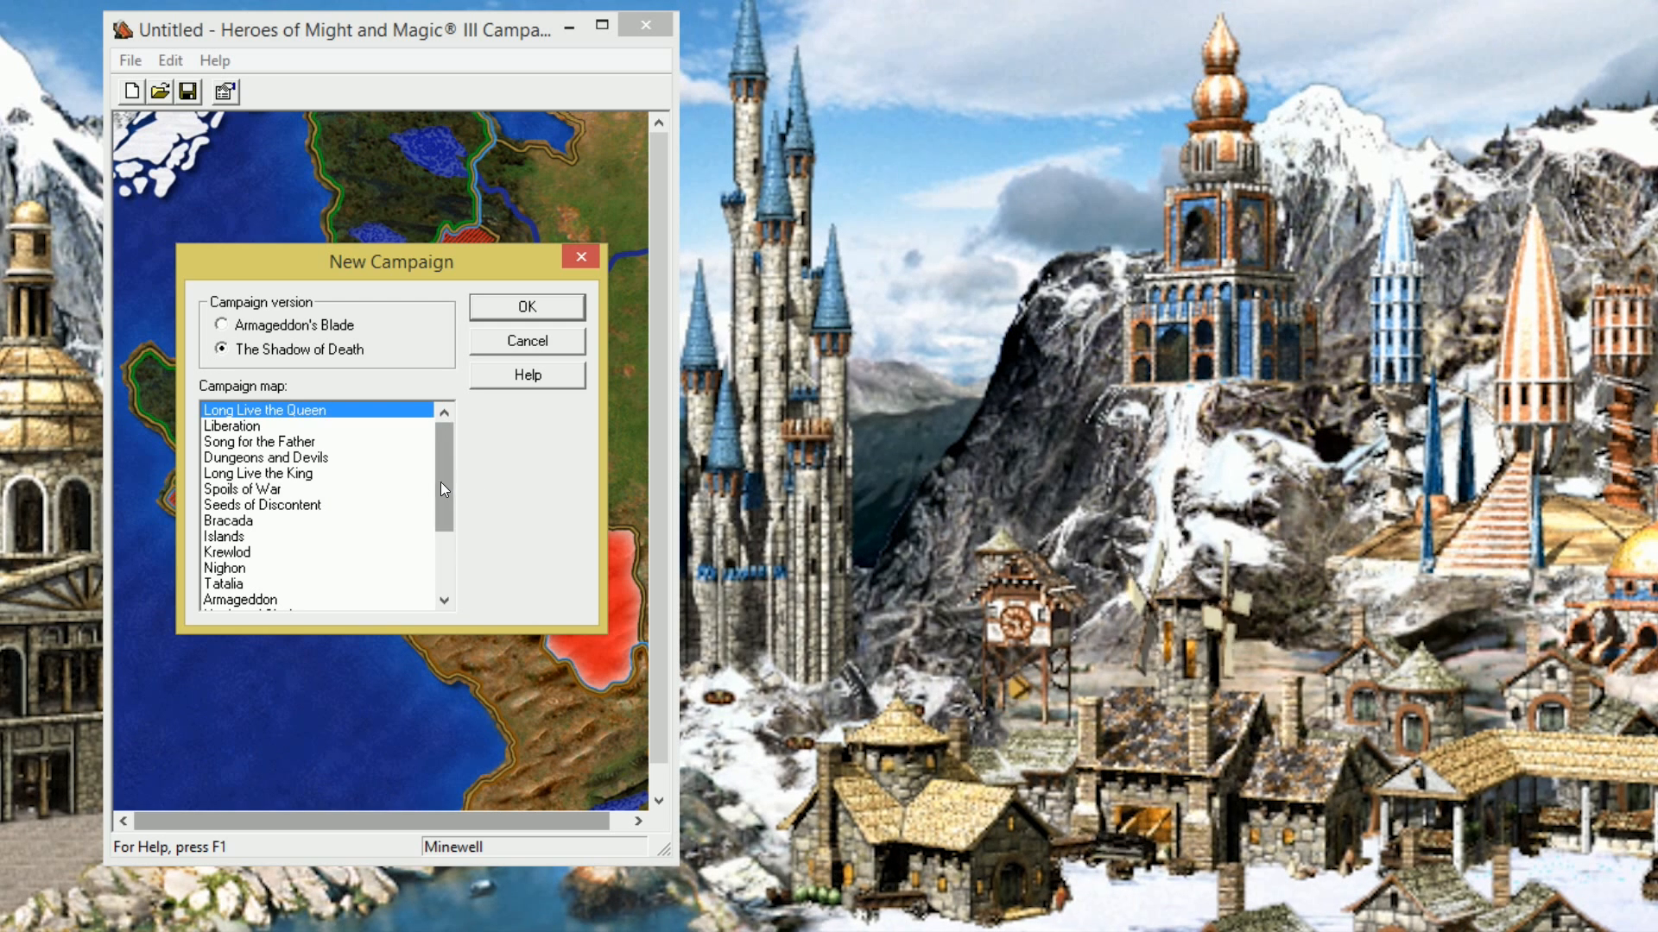
drag(441, 482, 454, 571)
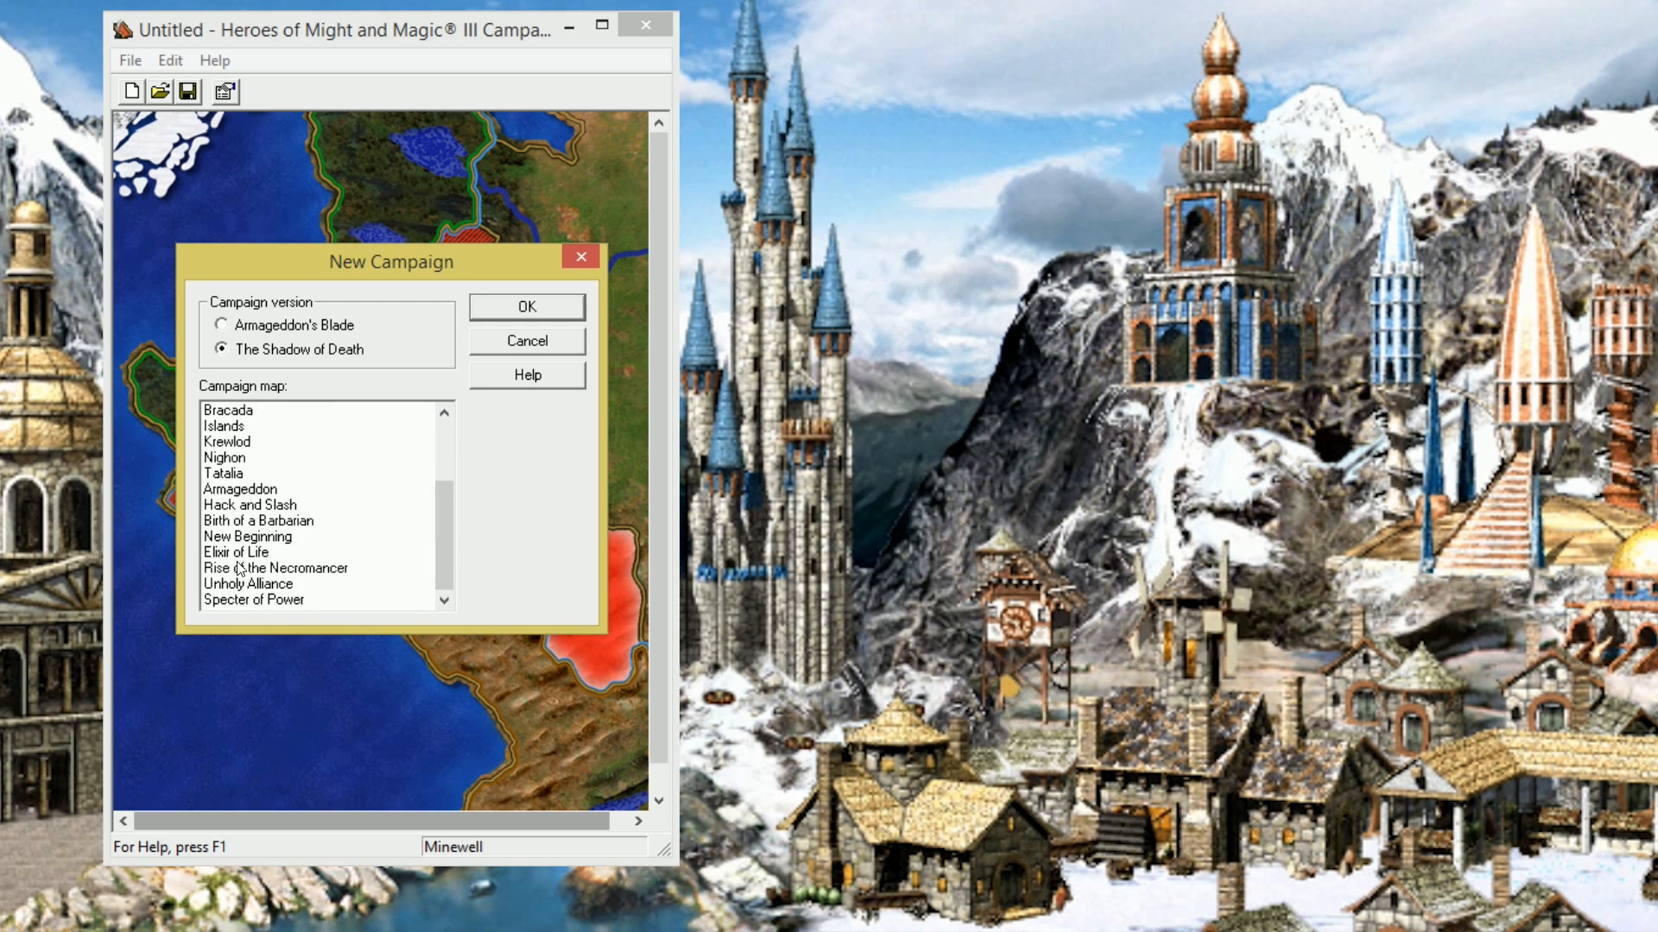
double_click(240, 568)
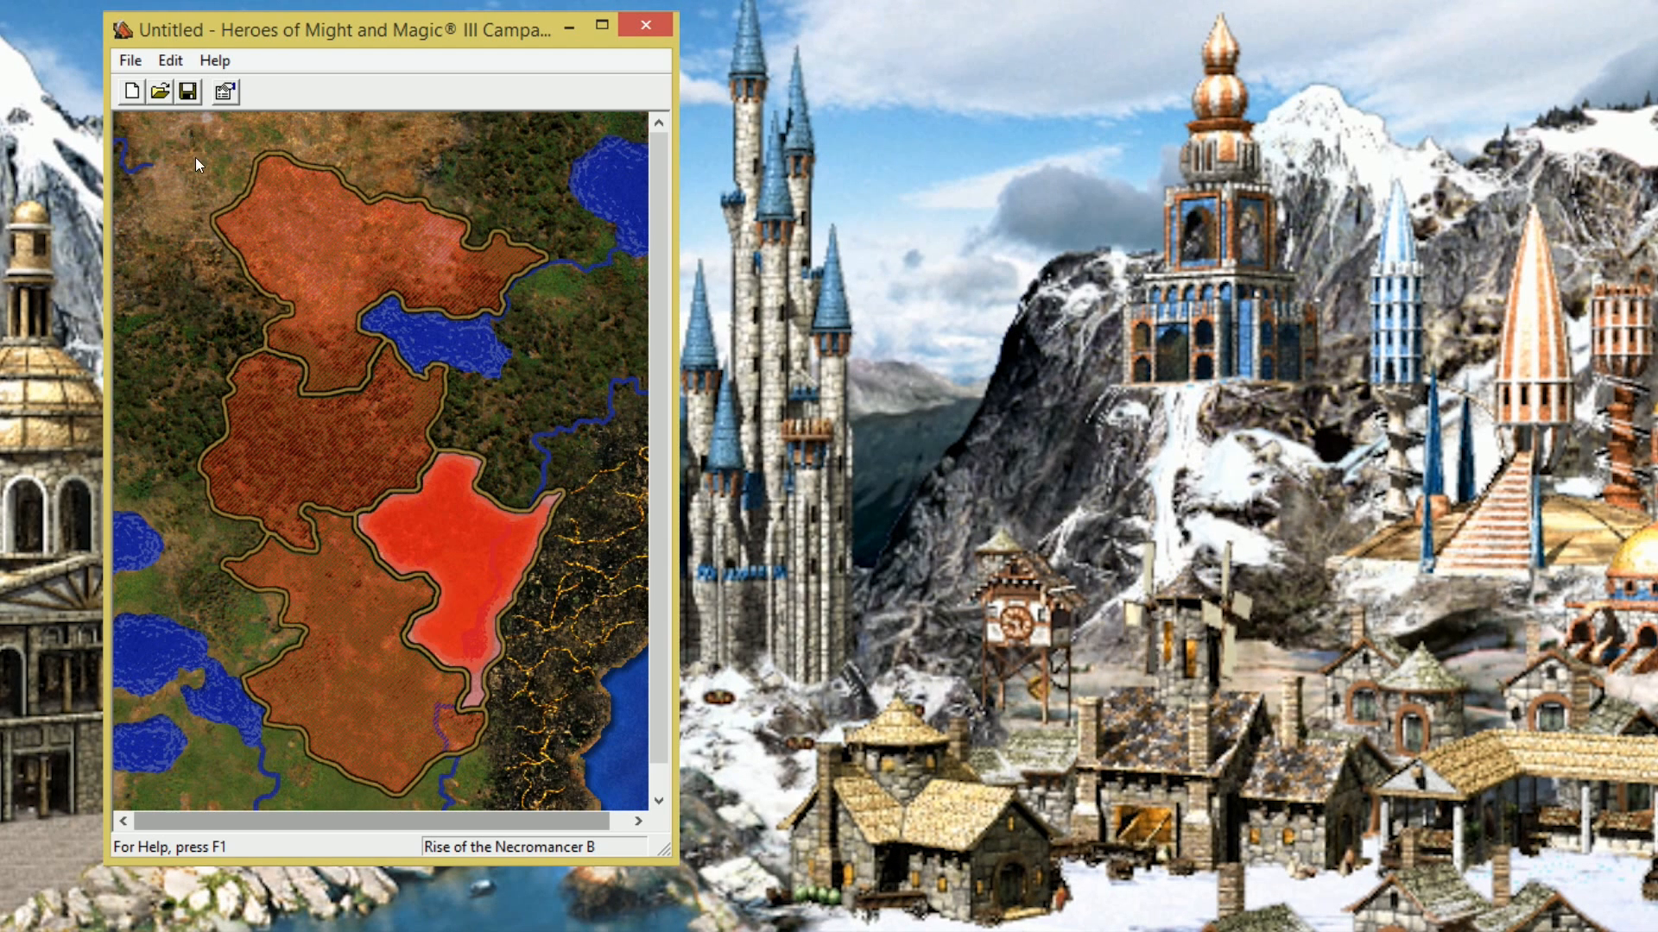
Step: Select the regions of the Rise of the Necromancer map one after another to view them
click(334, 665)
click(494, 549)
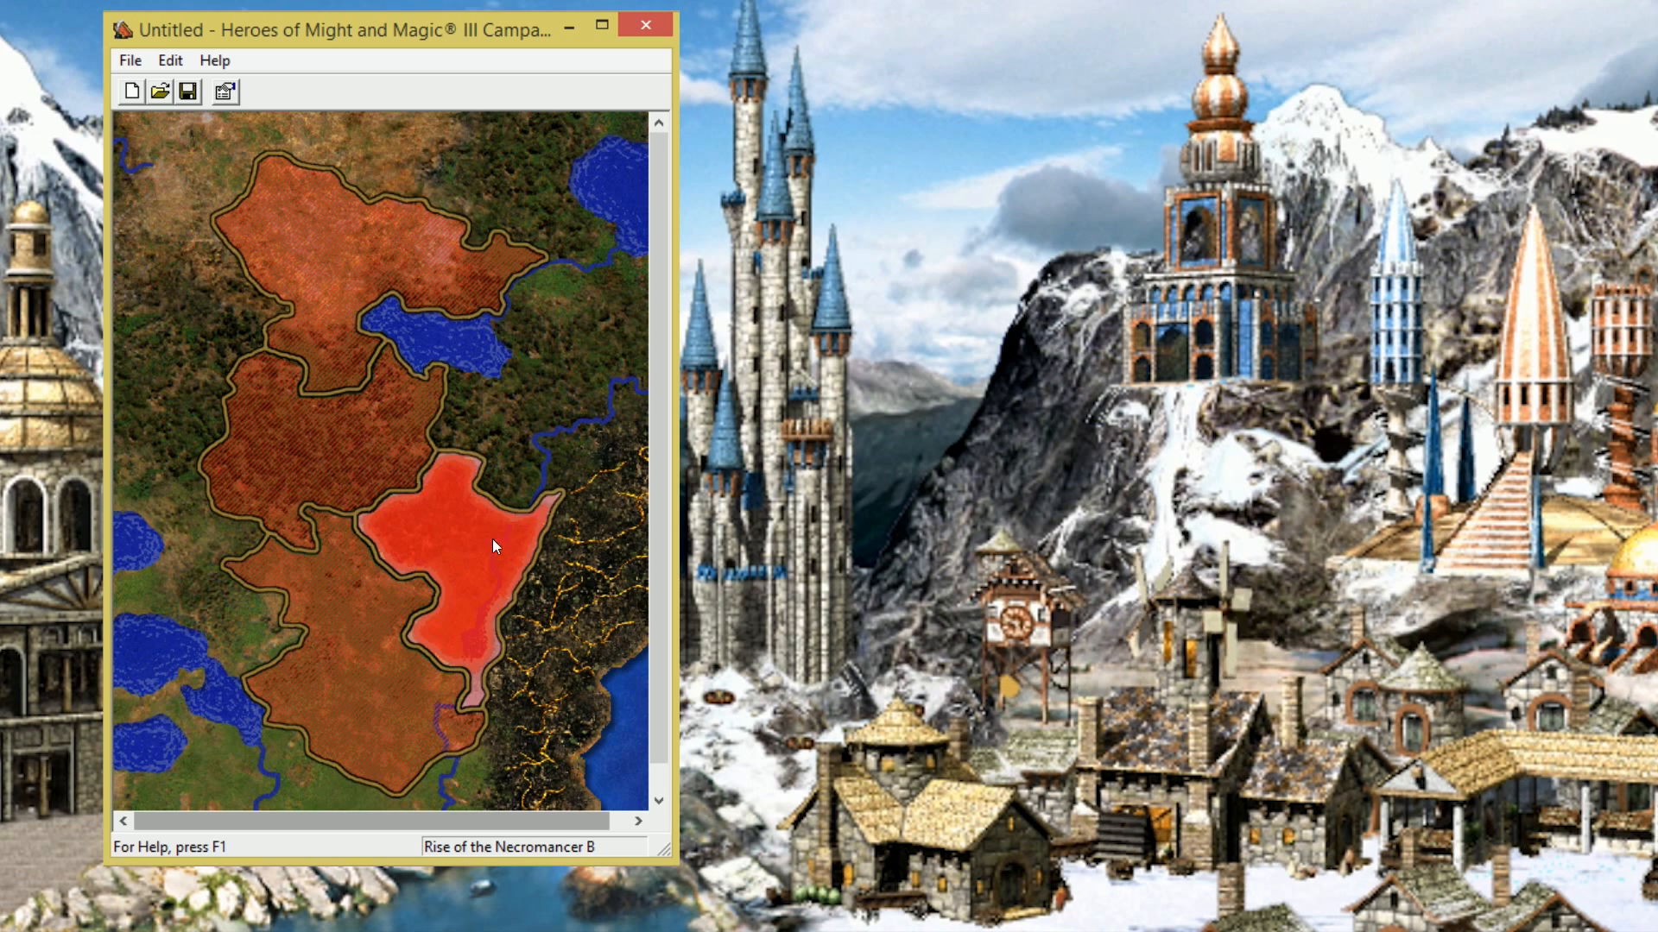
click(352, 408)
click(282, 234)
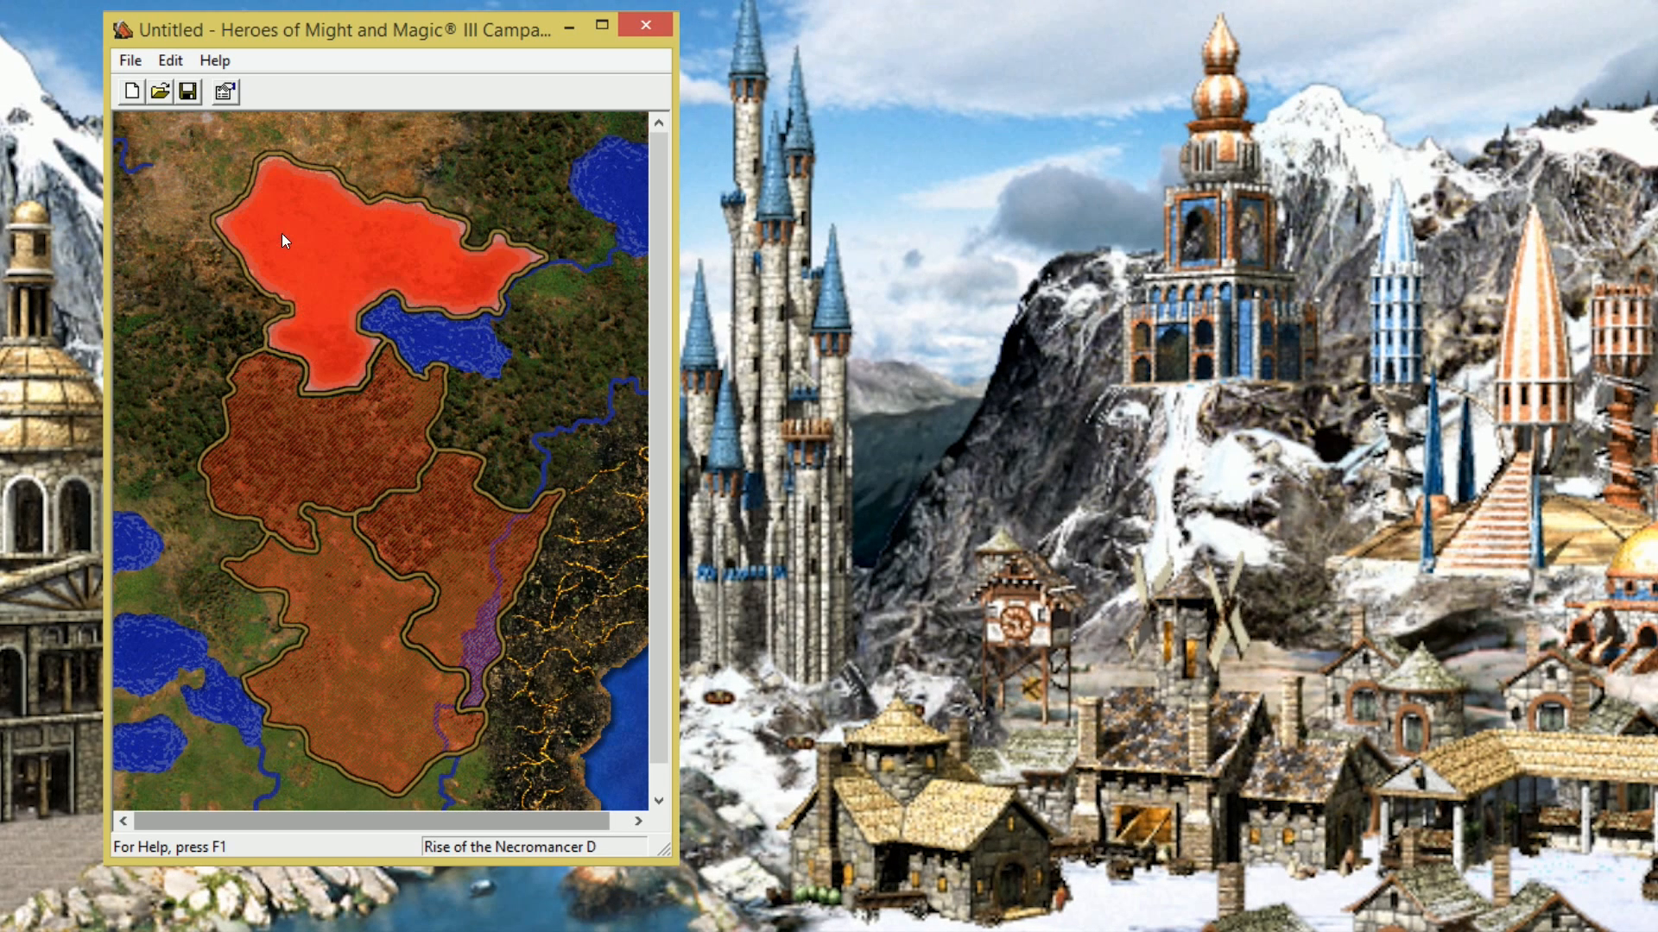
Step: Create a new The Shadow of Death campaign on the Long Live the King map and select its regions in turn
click(123, 62)
click(128, 81)
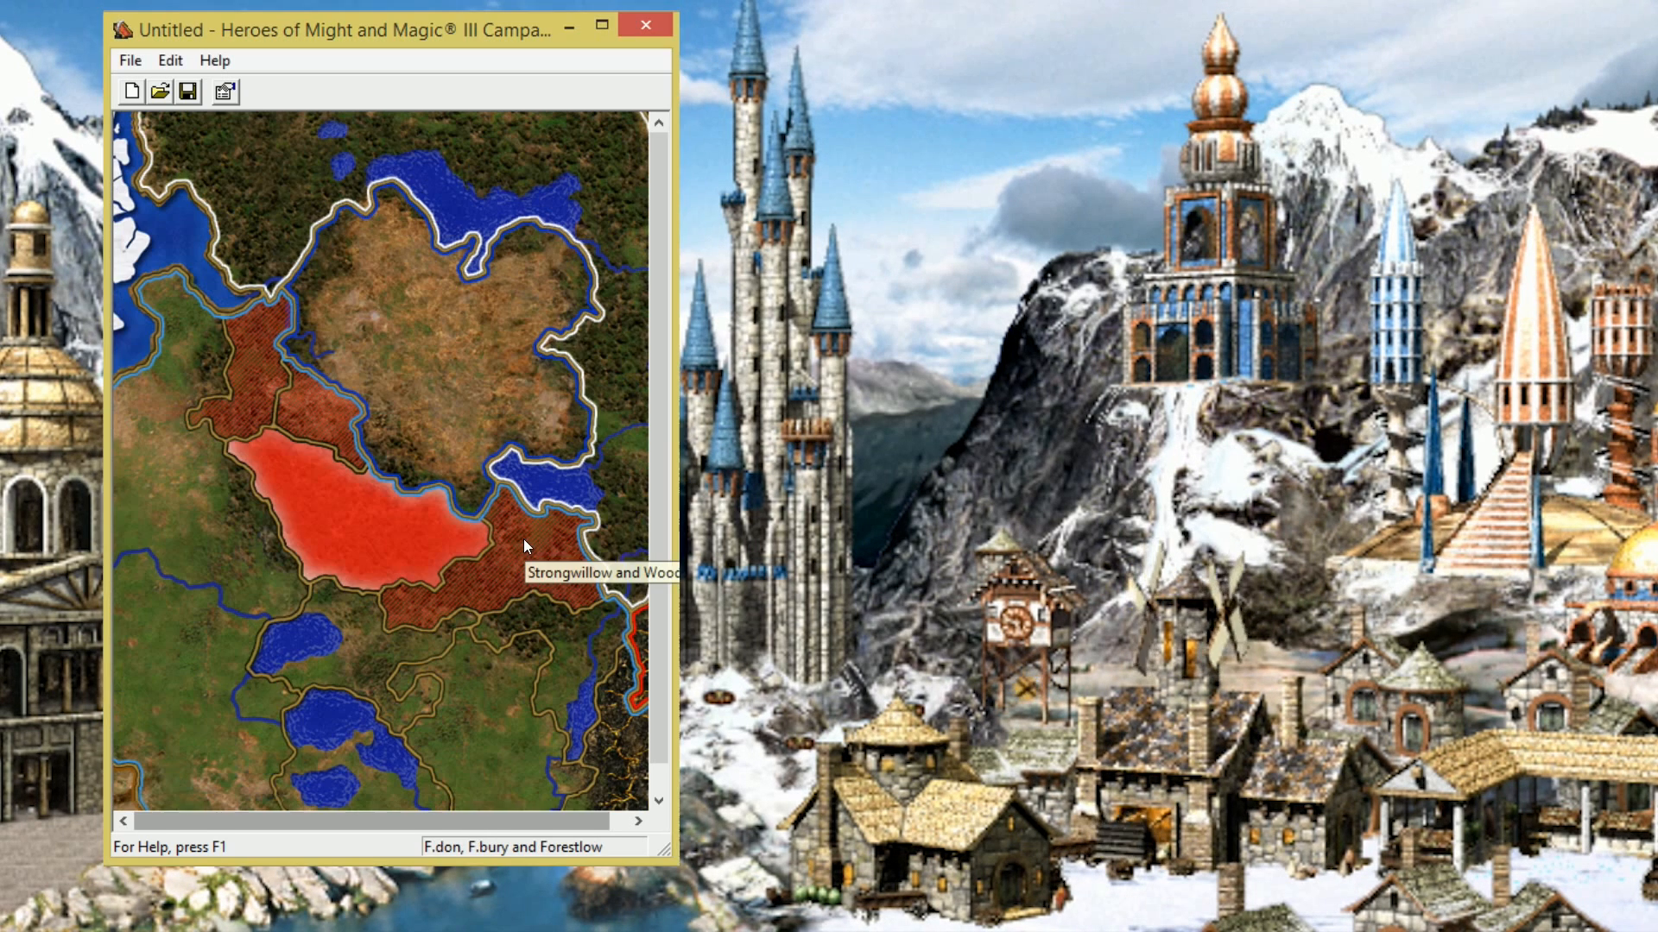
click(523, 539)
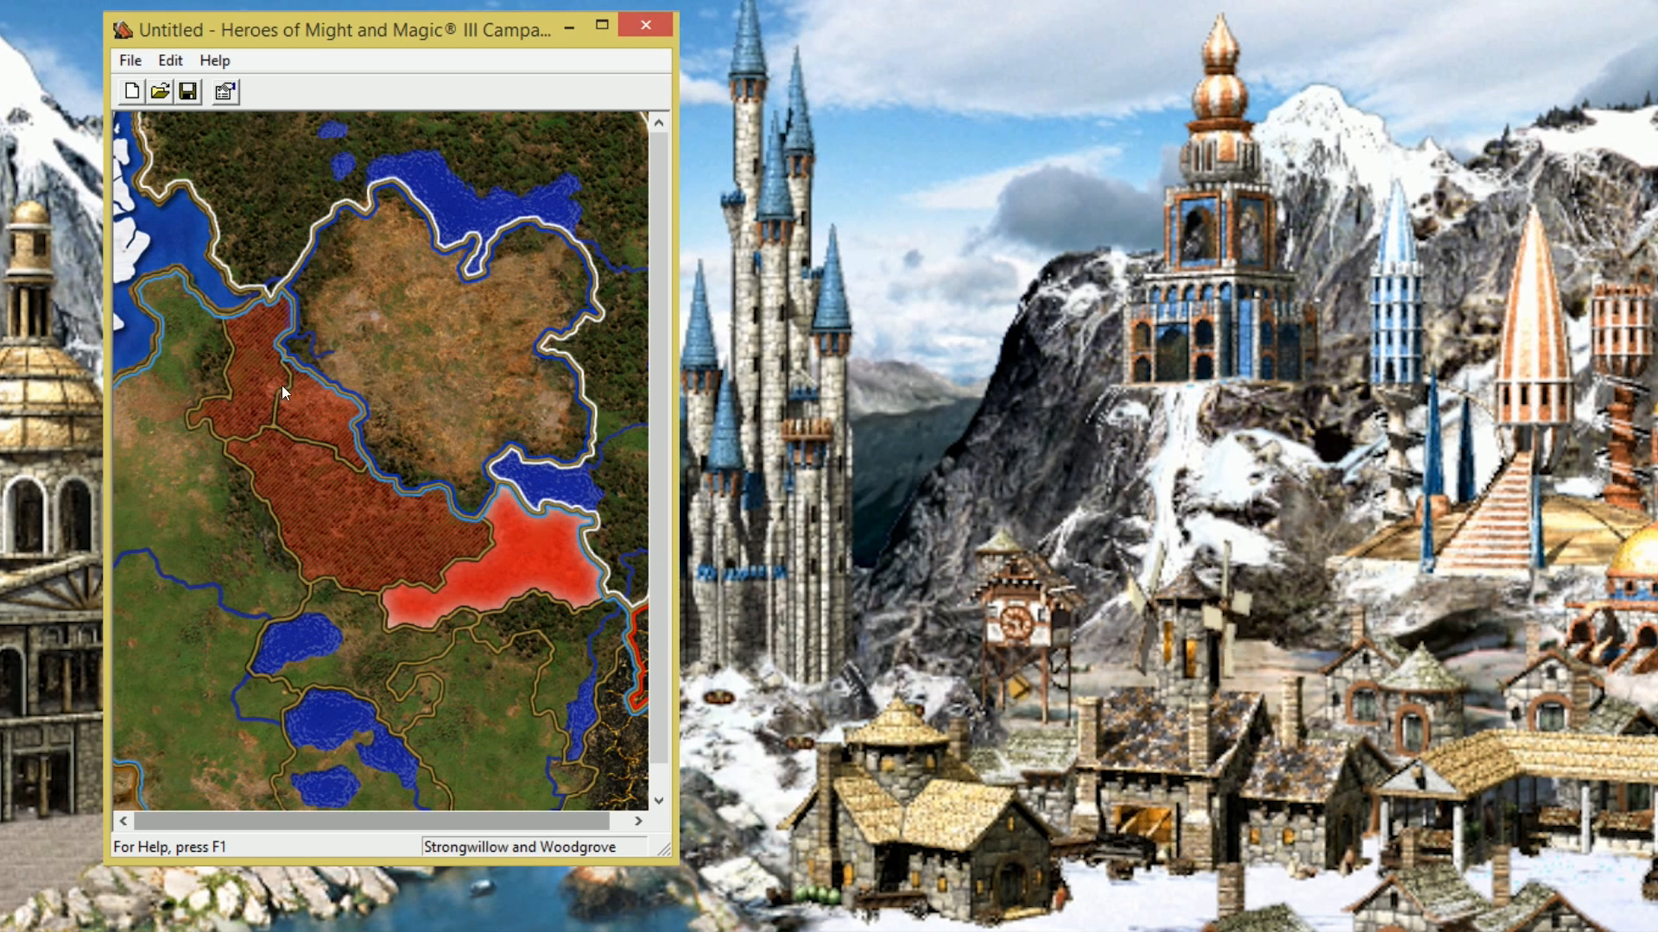
click(264, 364)
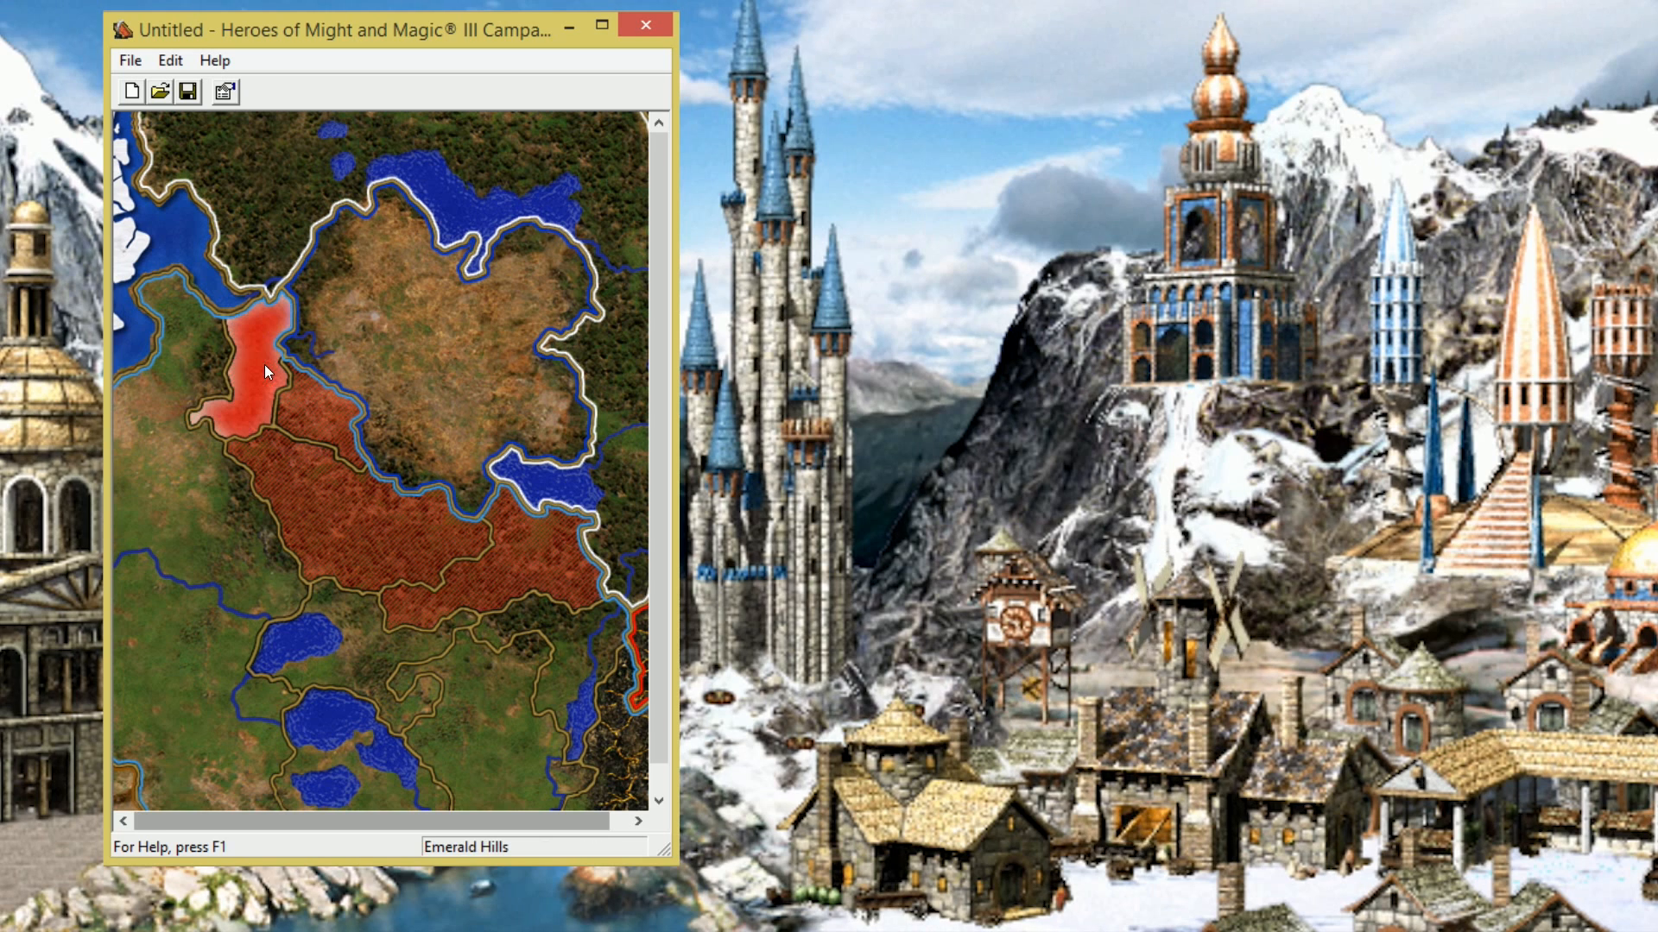
click(295, 416)
click(297, 517)
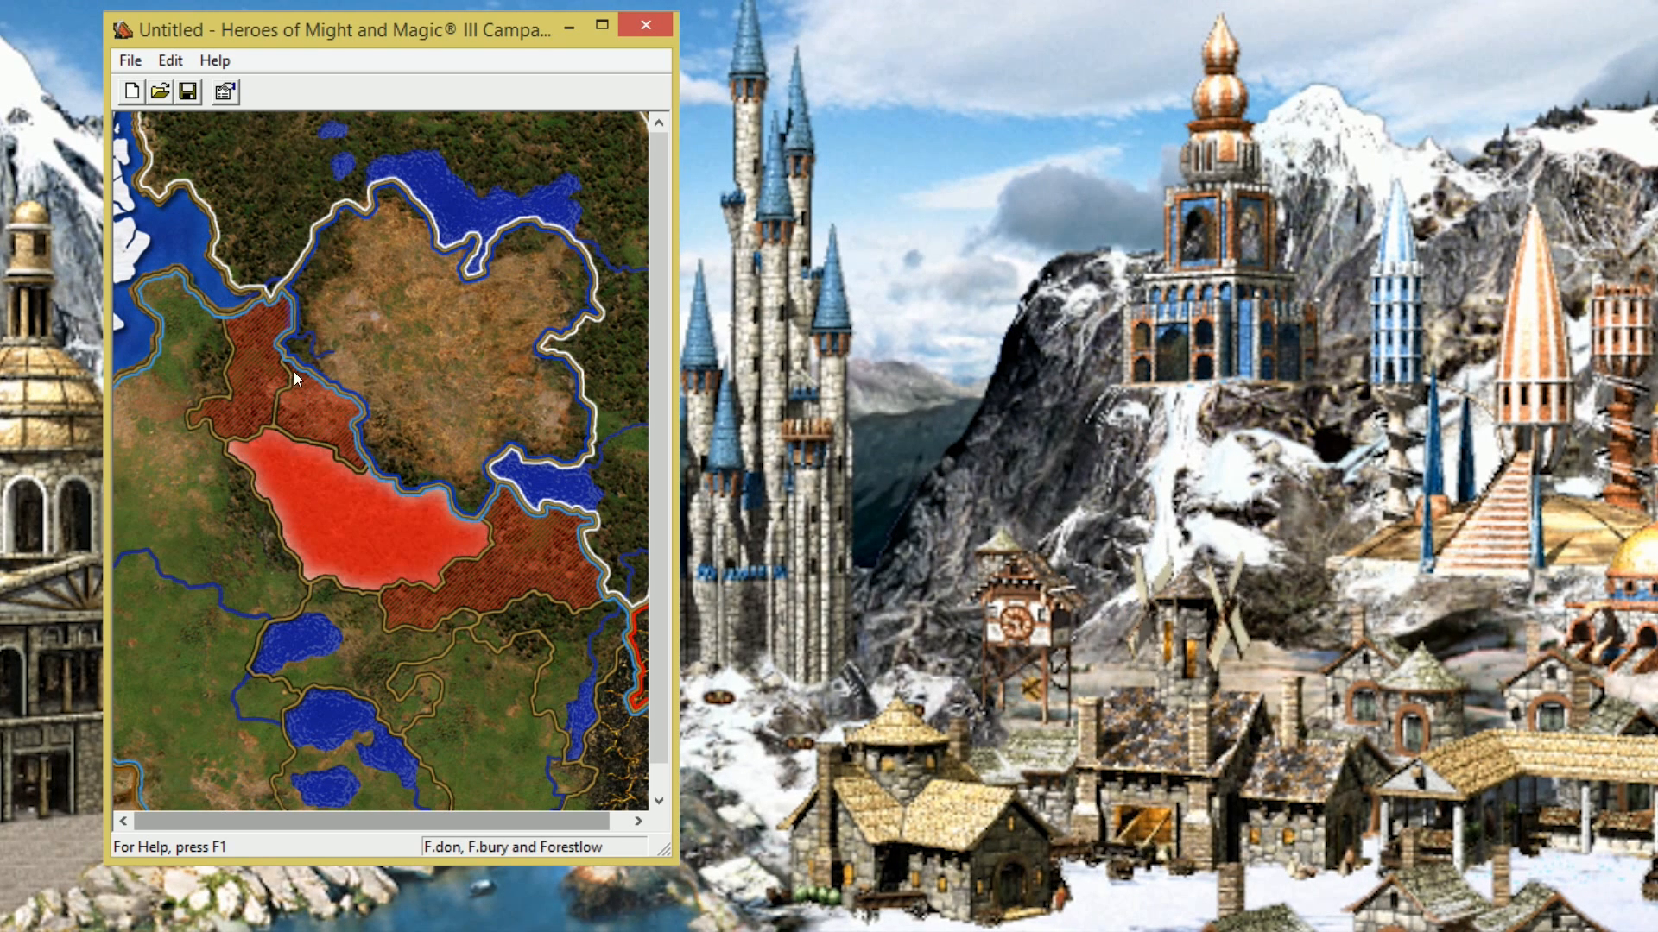
Step: Inspect the scenario properties of the Emerald Hills region and leave them without changes
double_click(233, 373)
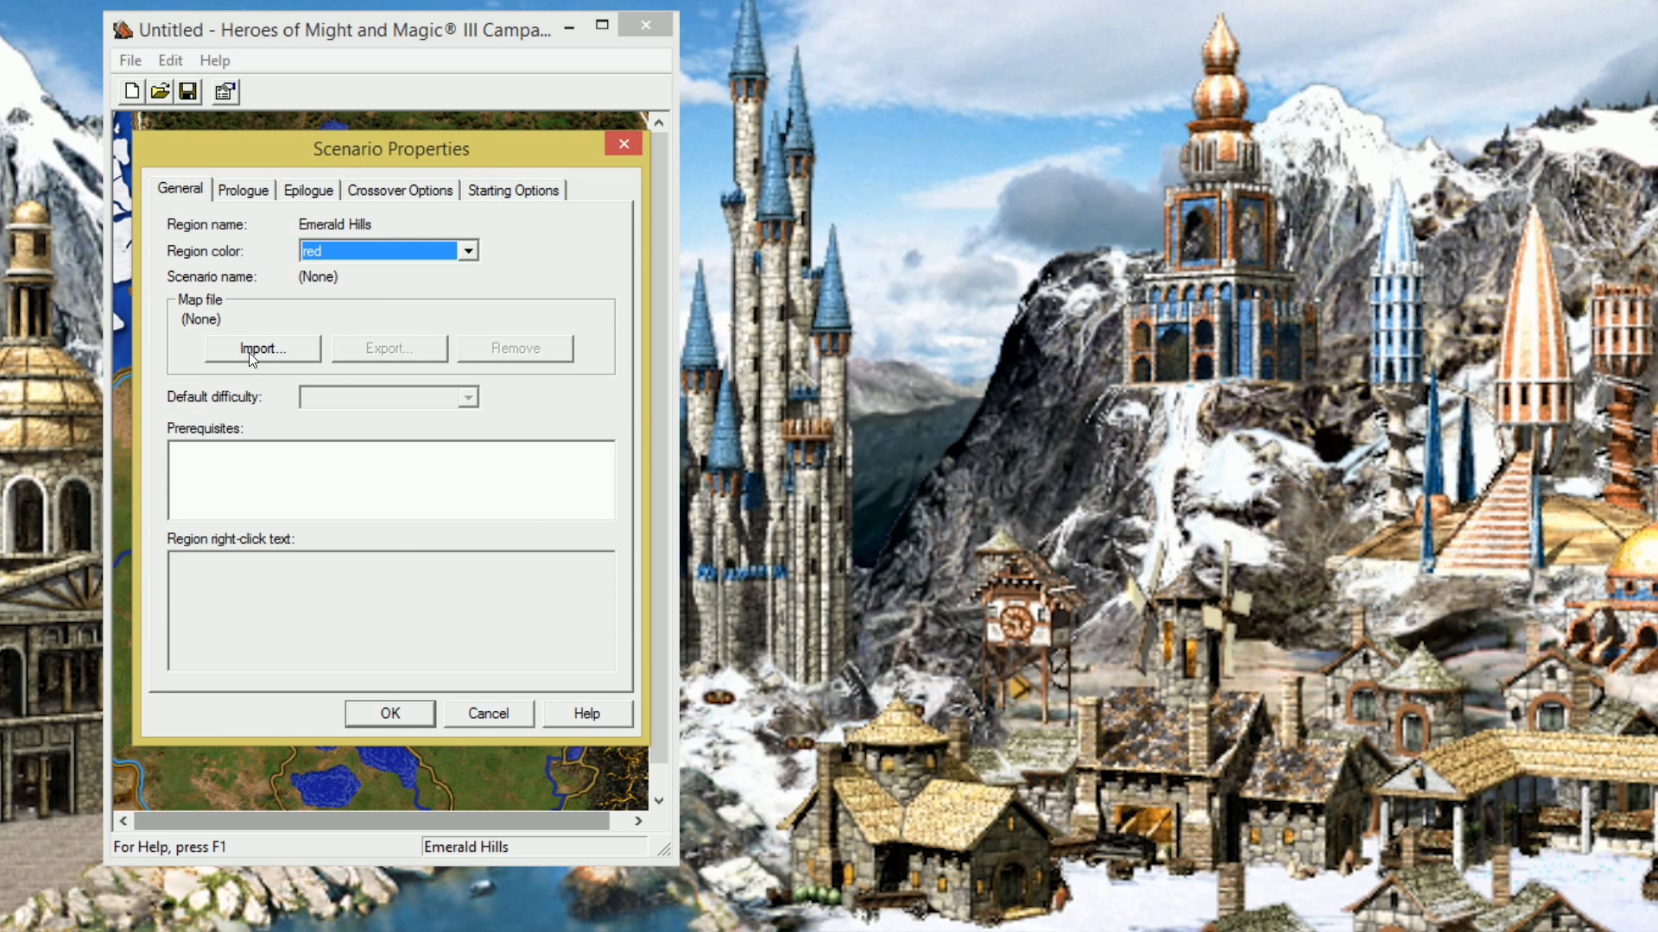
click(252, 354)
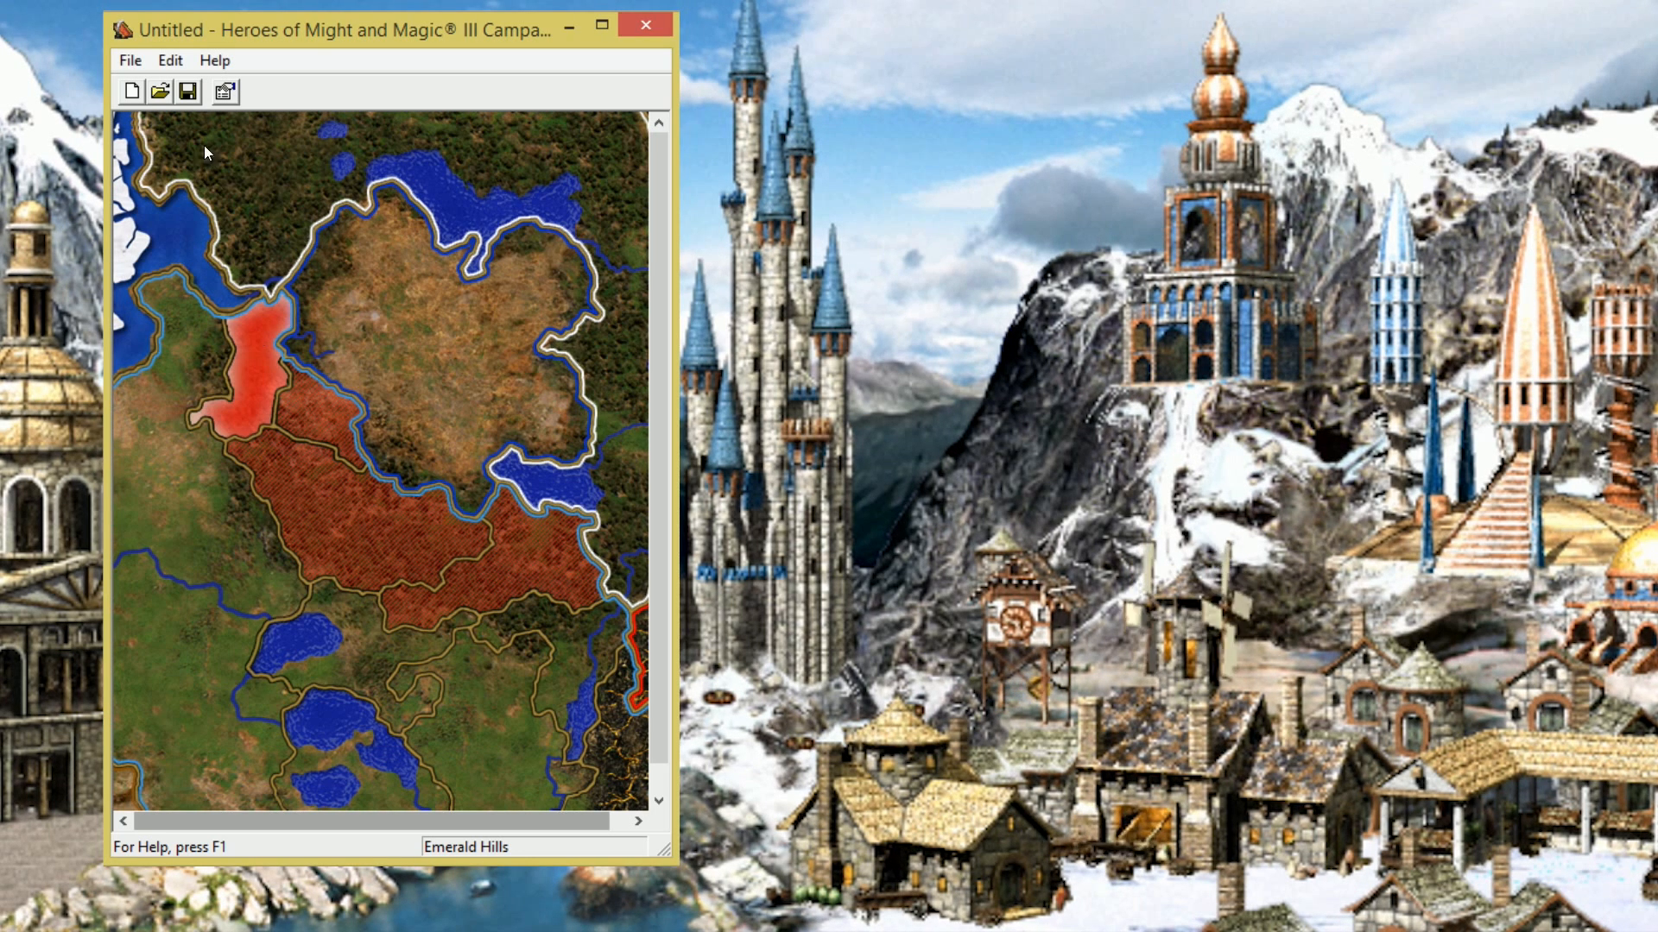
click(224, 91)
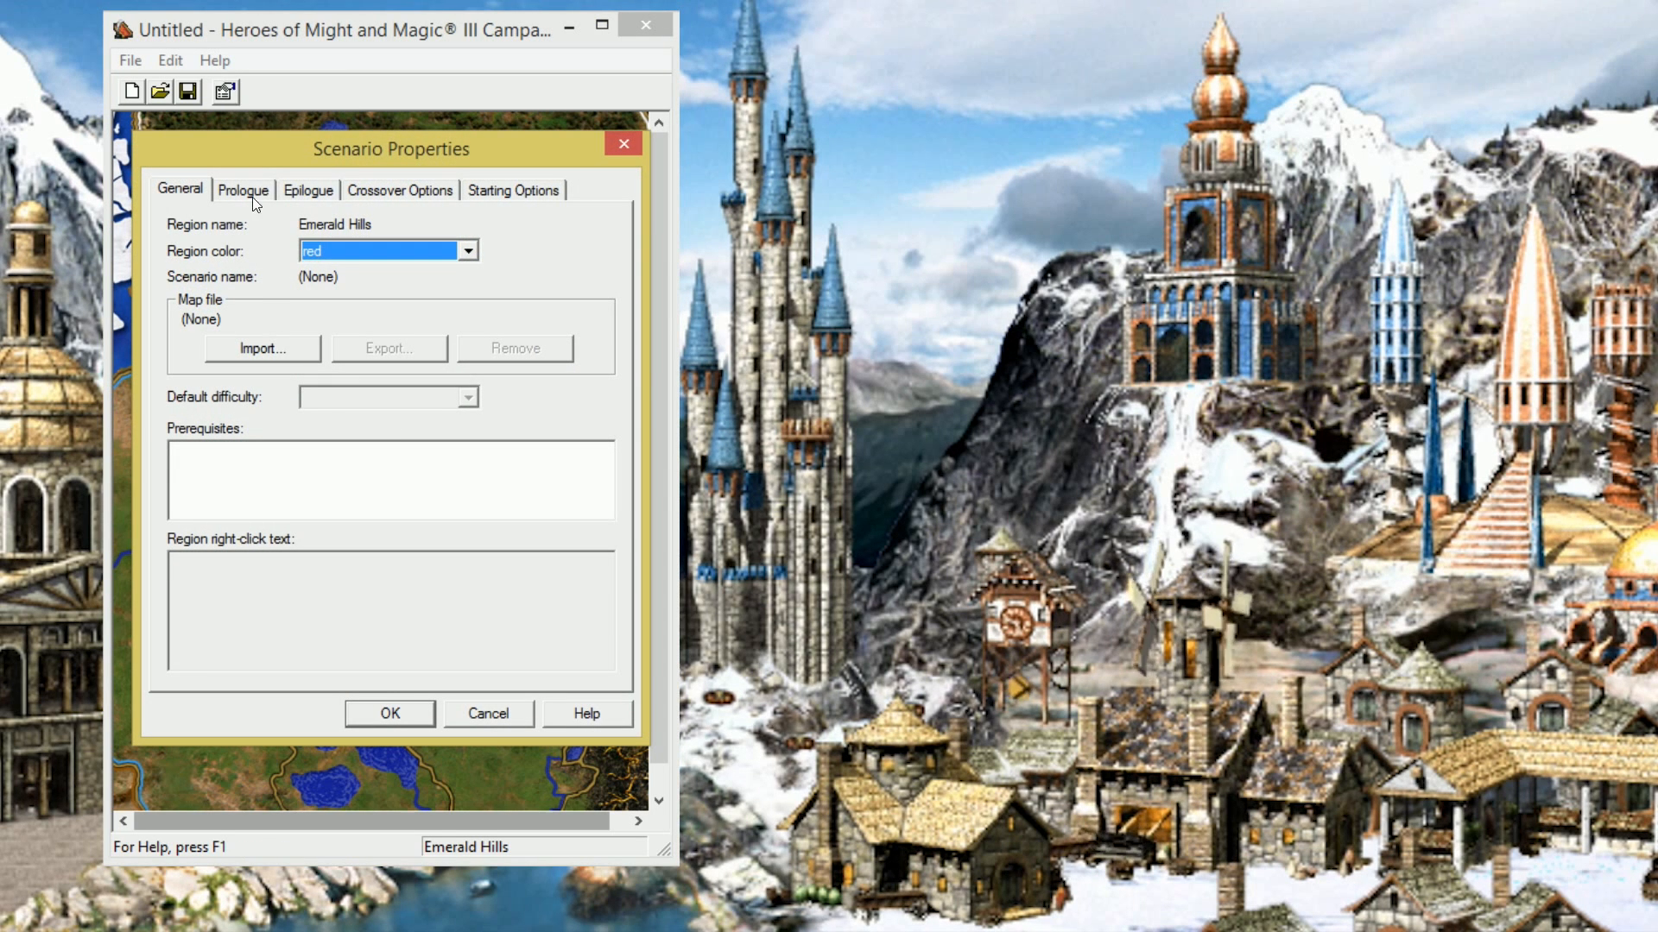
click(472, 713)
Step: Import the map file Noahs Ark.h3m into the scenario of the Strongwillow and Woodgrove region
click(411, 526)
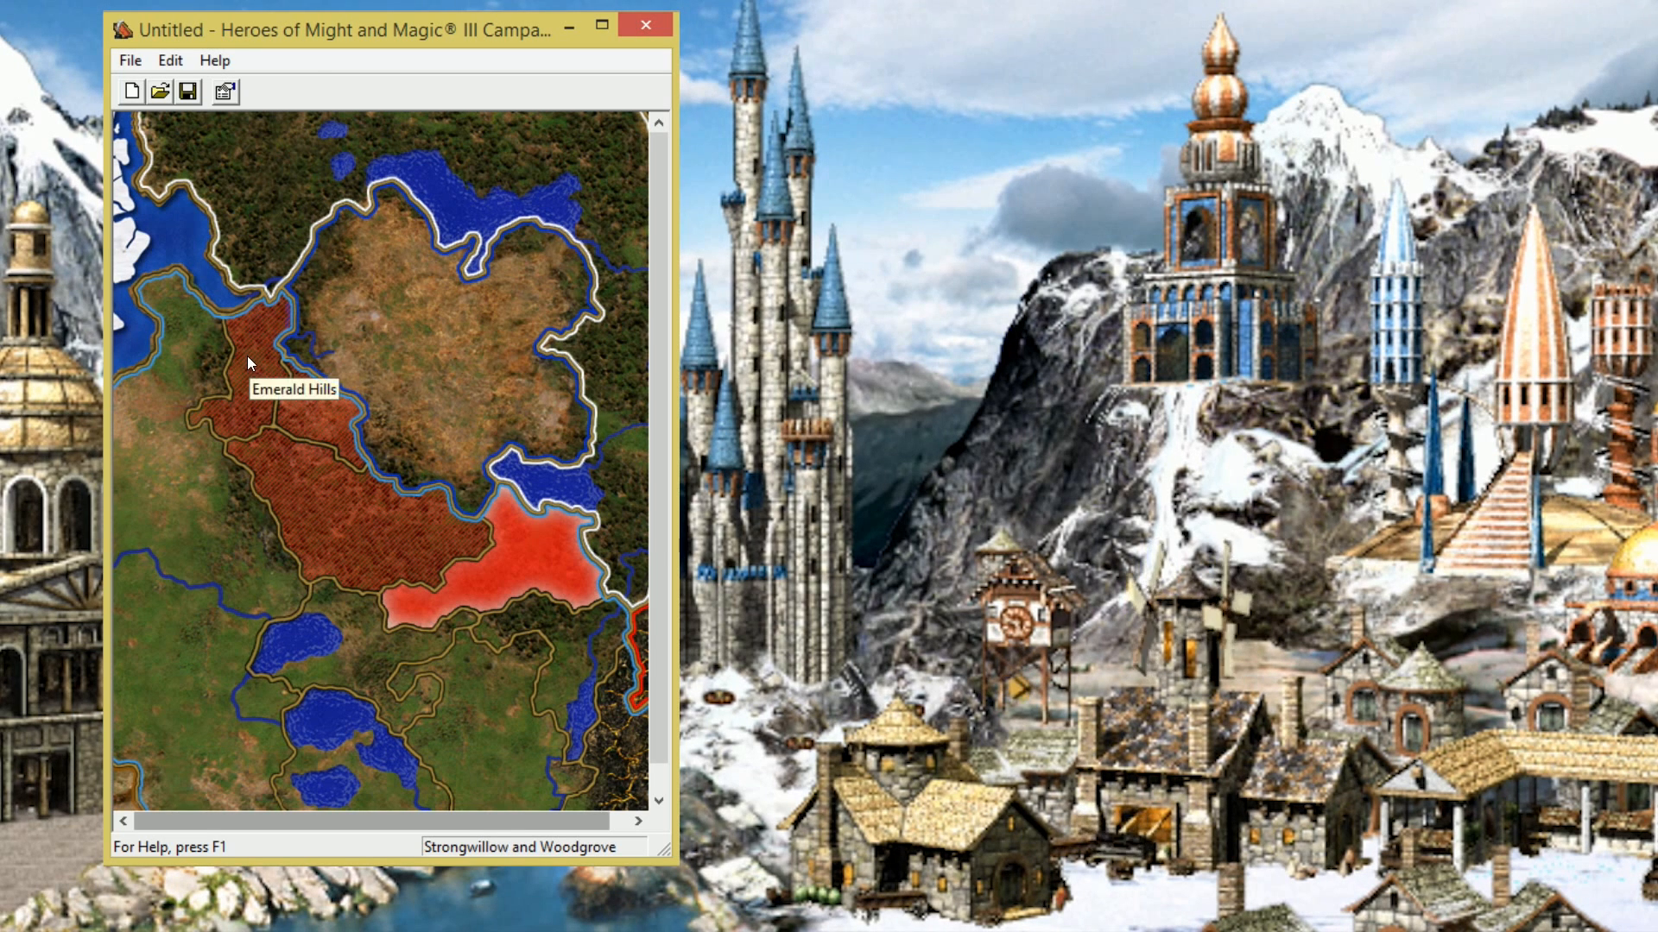
click(170, 60)
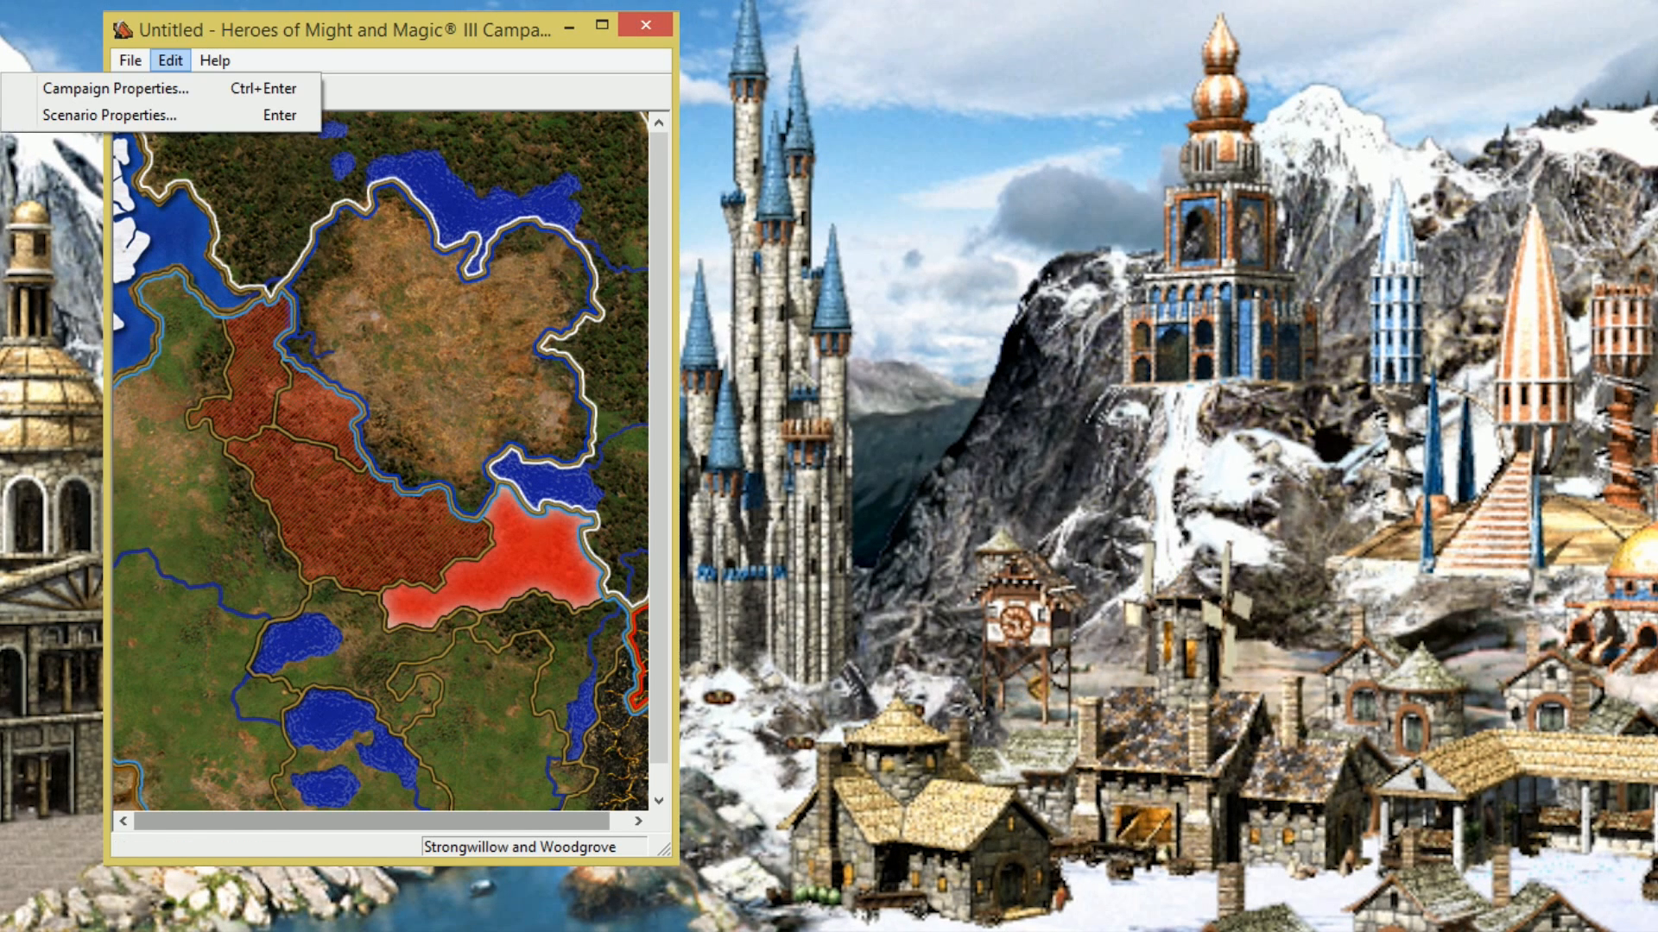
click(57, 117)
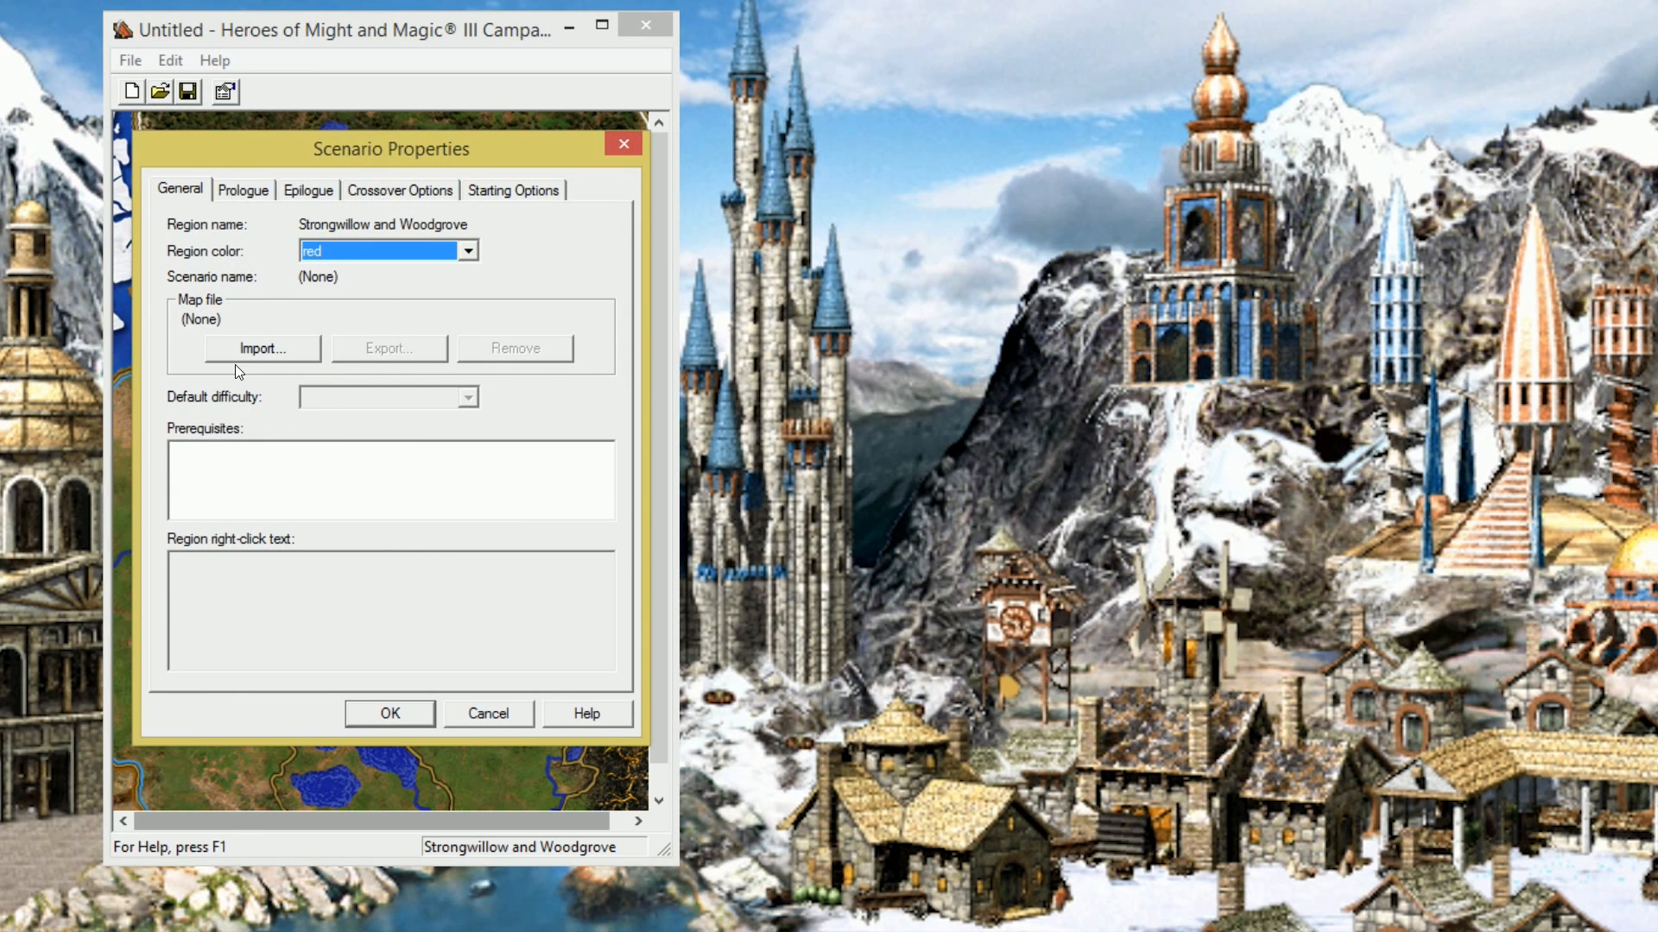
click(257, 349)
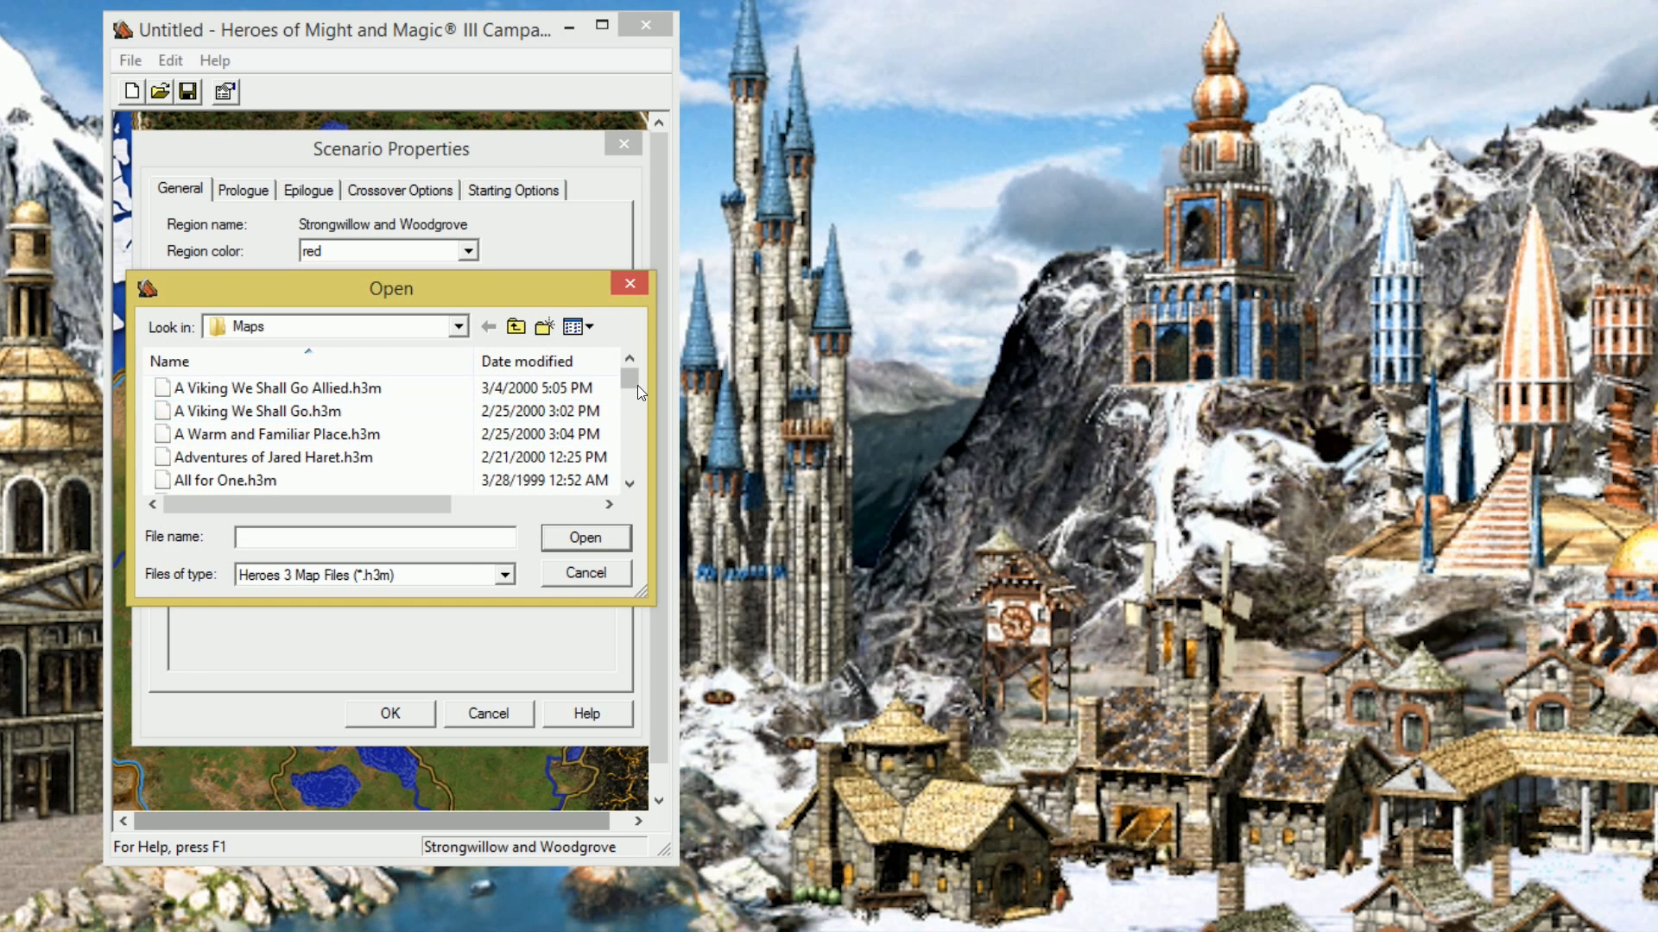
drag(629, 383, 634, 425)
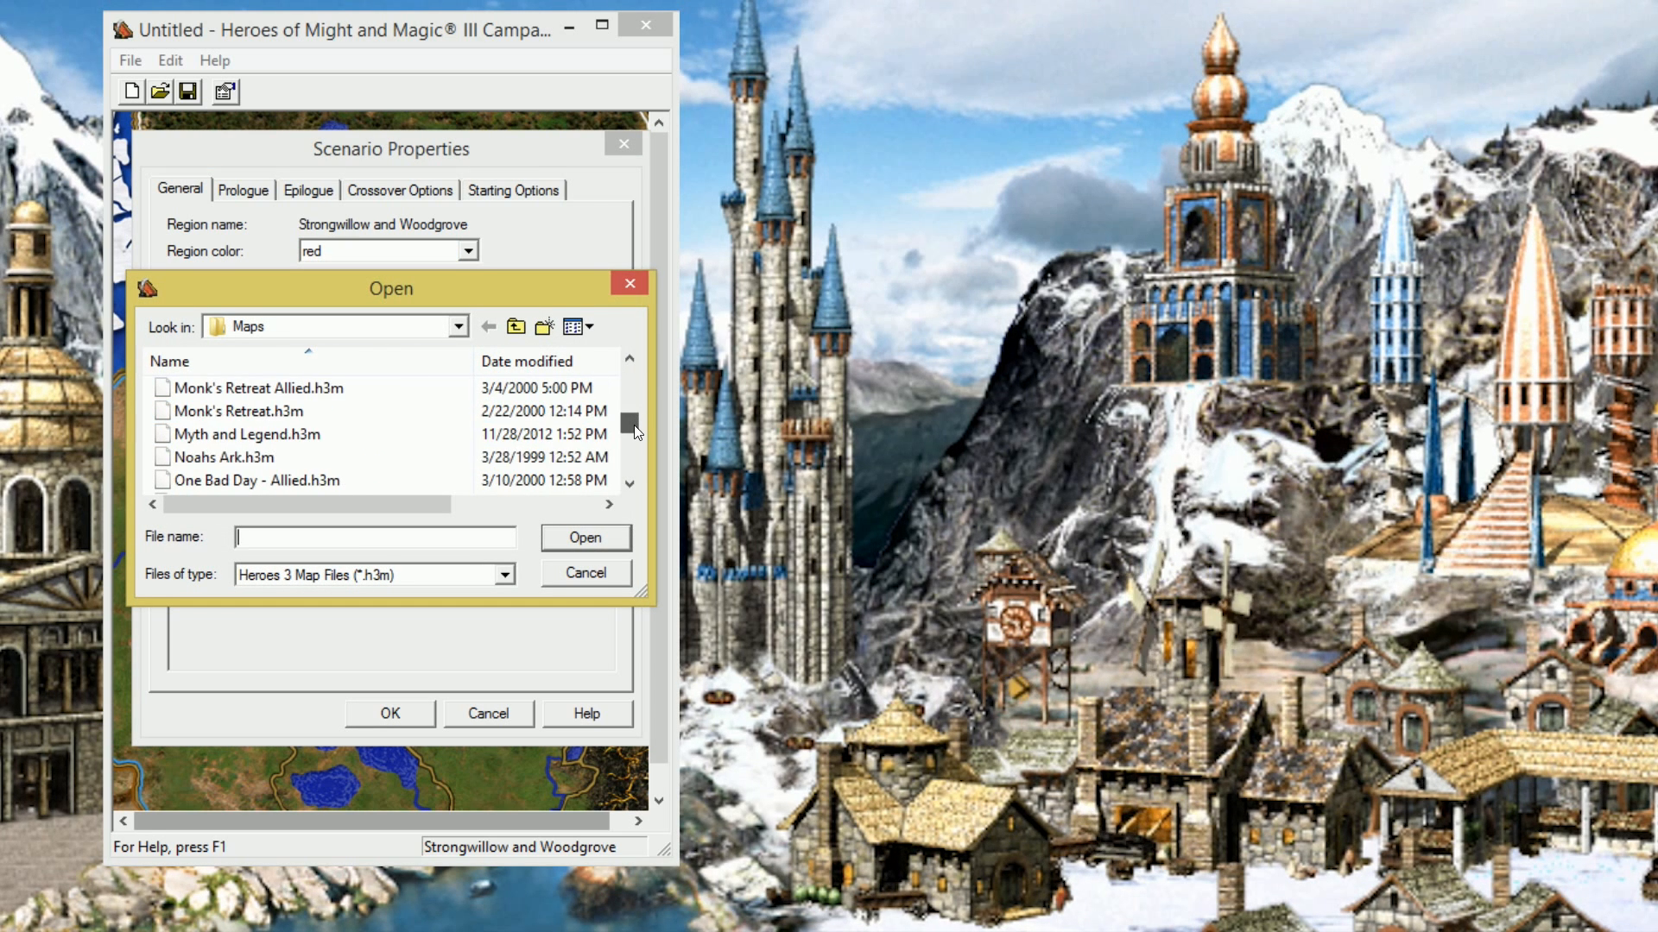
click(259, 456)
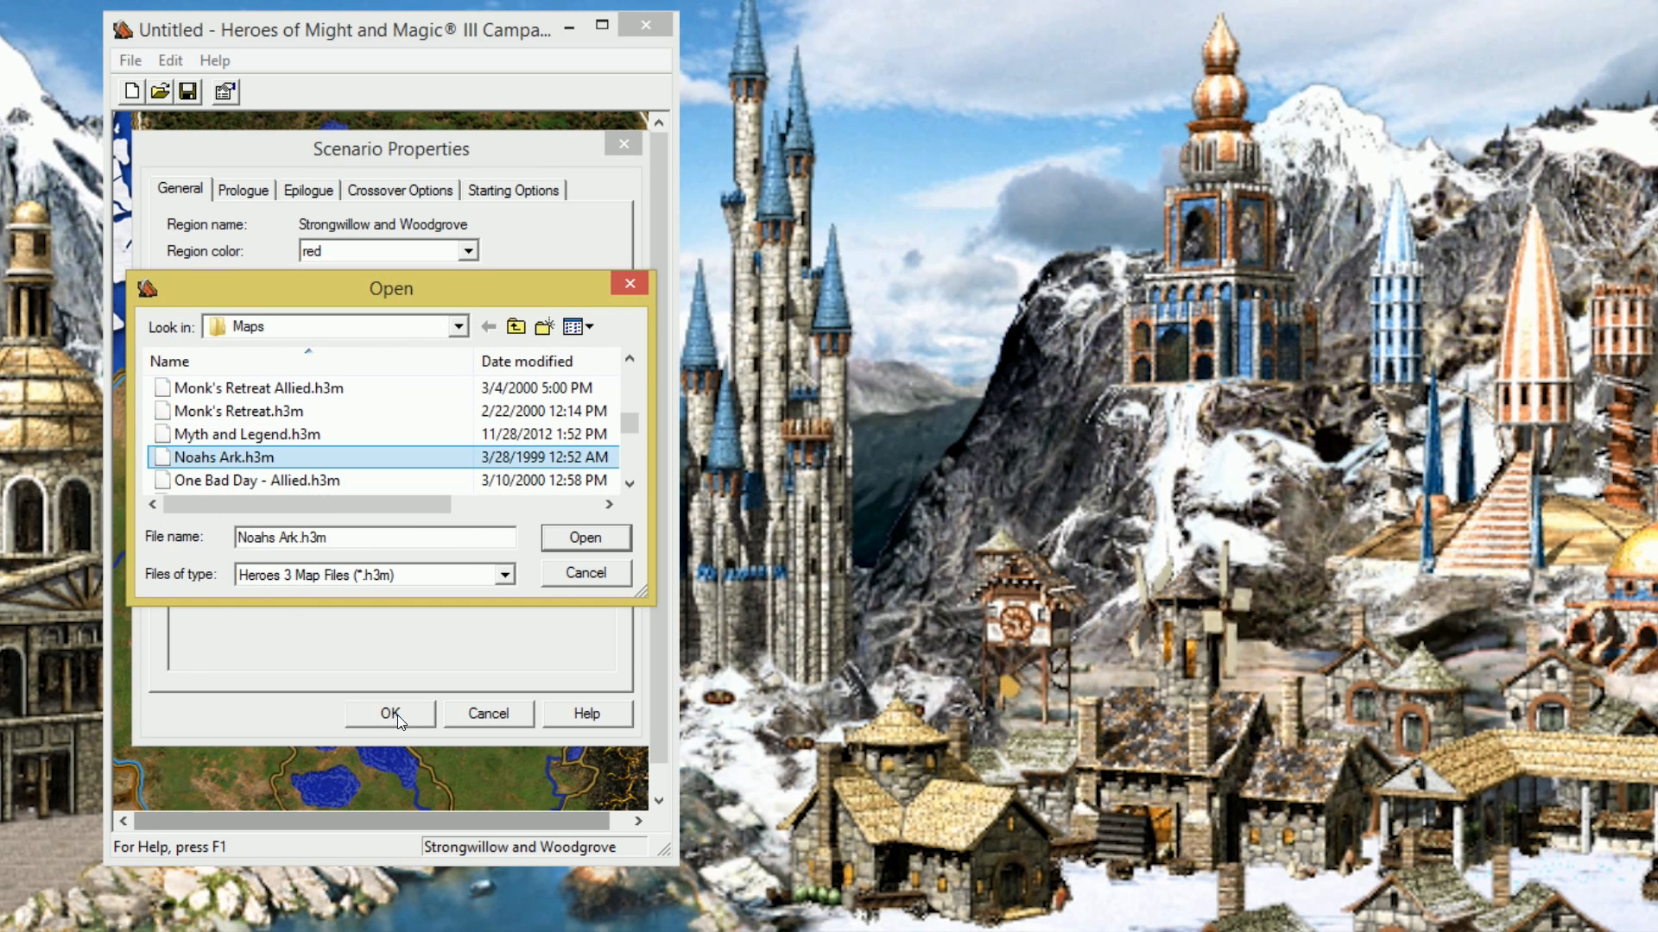
click(581, 530)
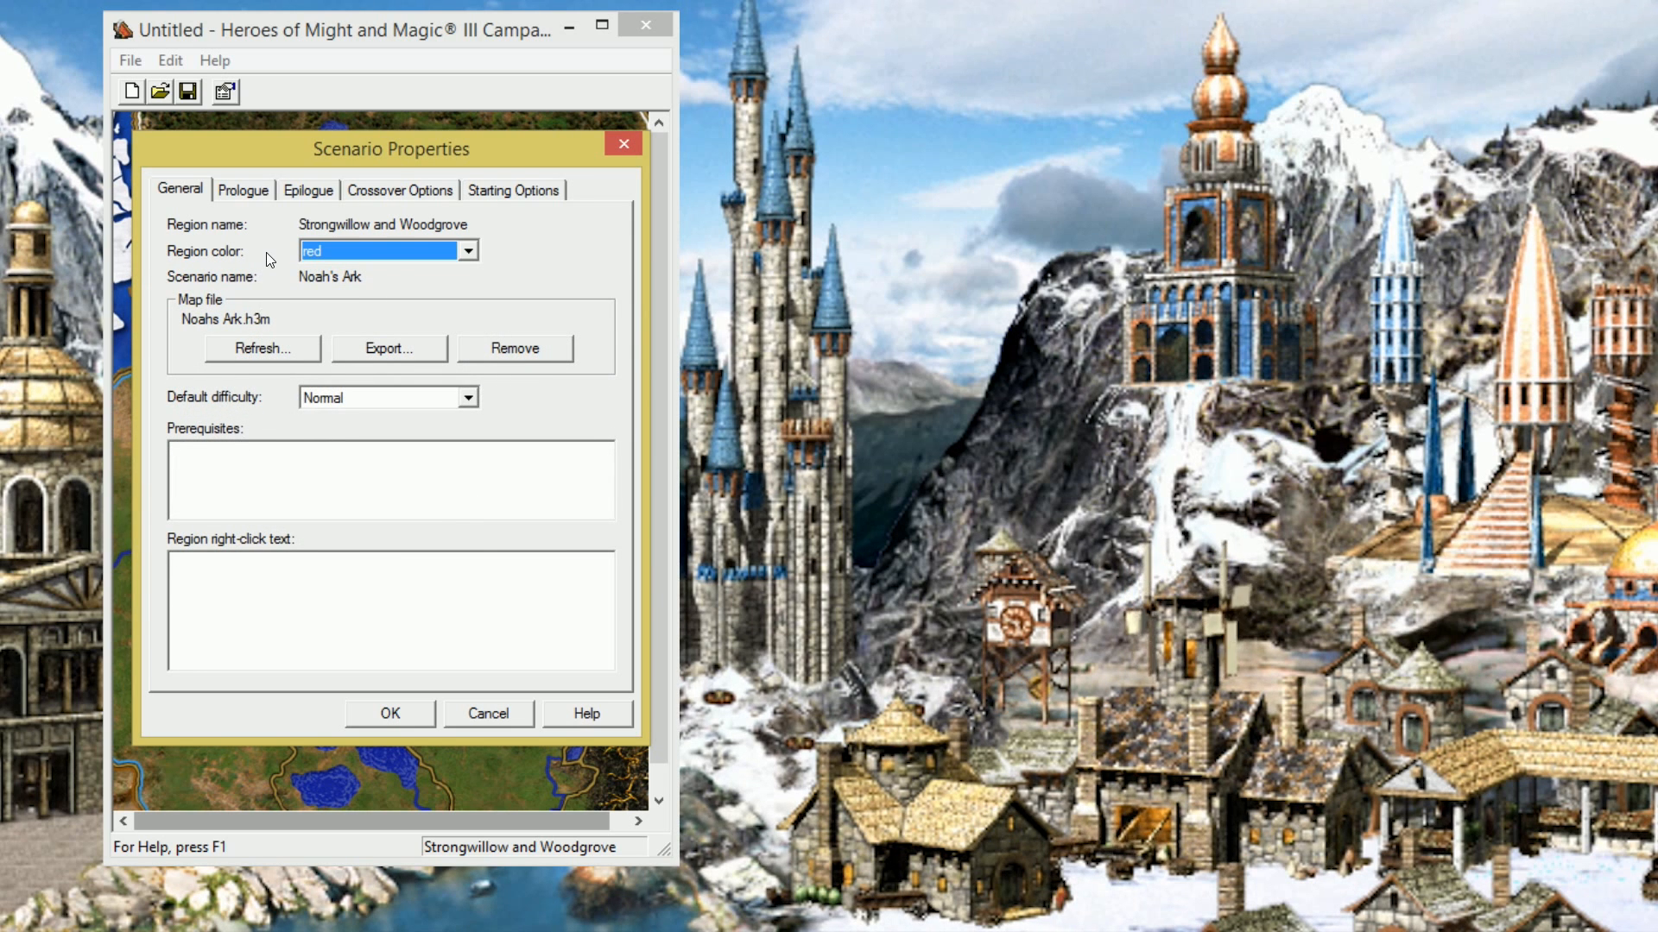
Step: Replace the Strongwillow and Woodgrove scenario's map file with All for One.h3m
click(250, 348)
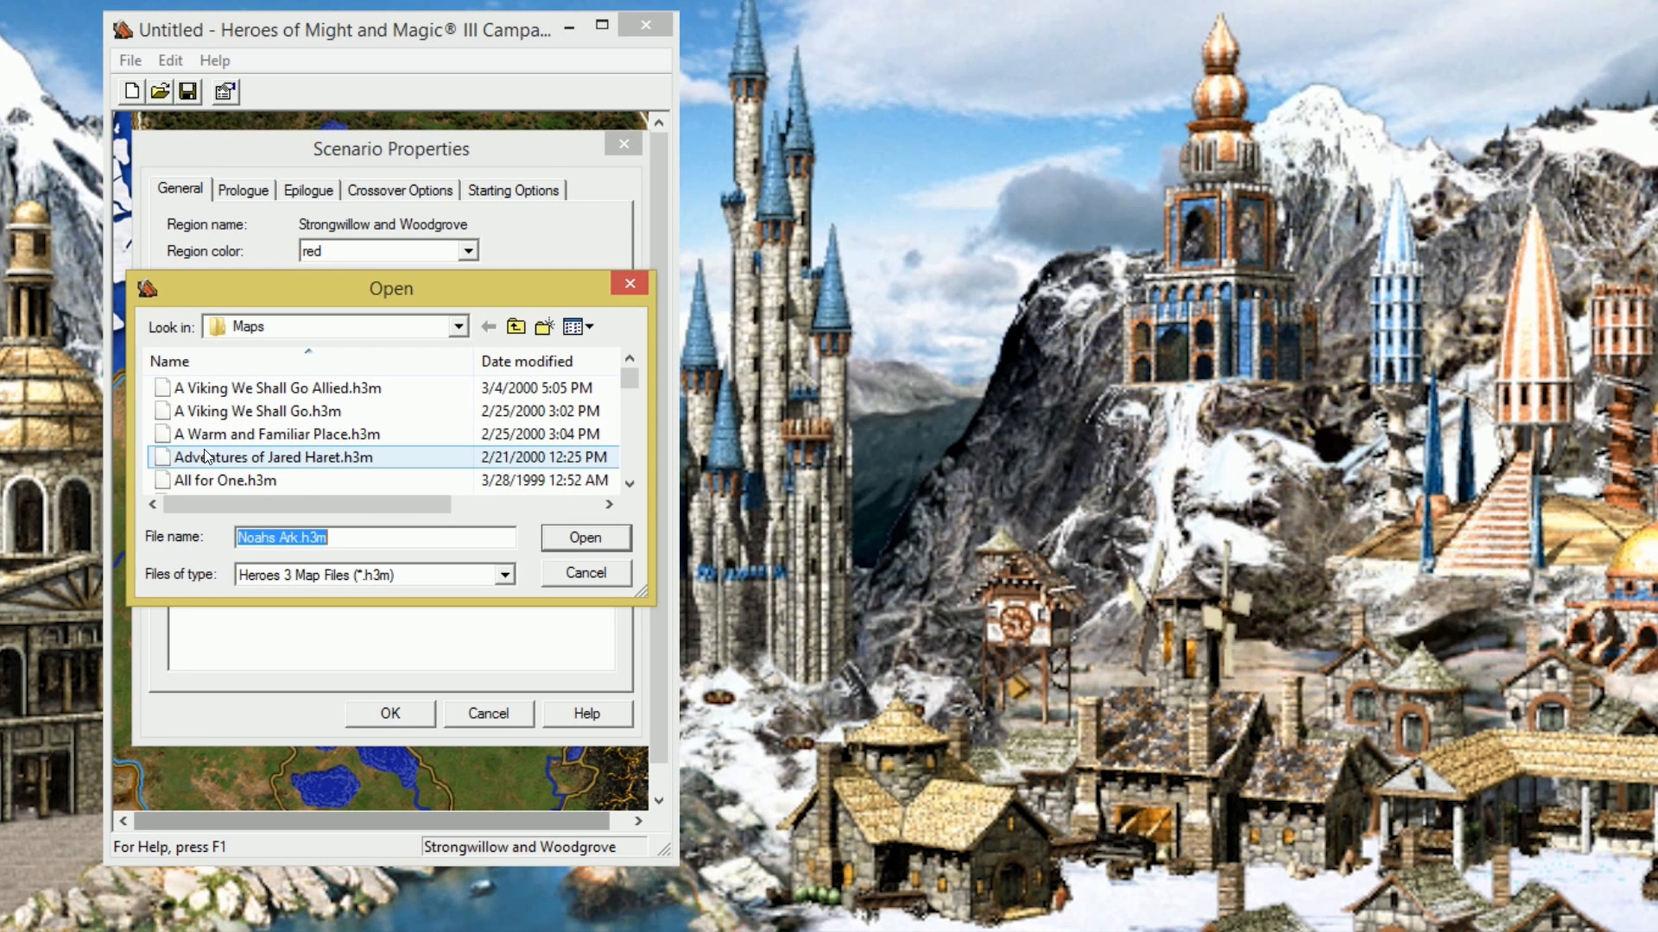
click(362, 456)
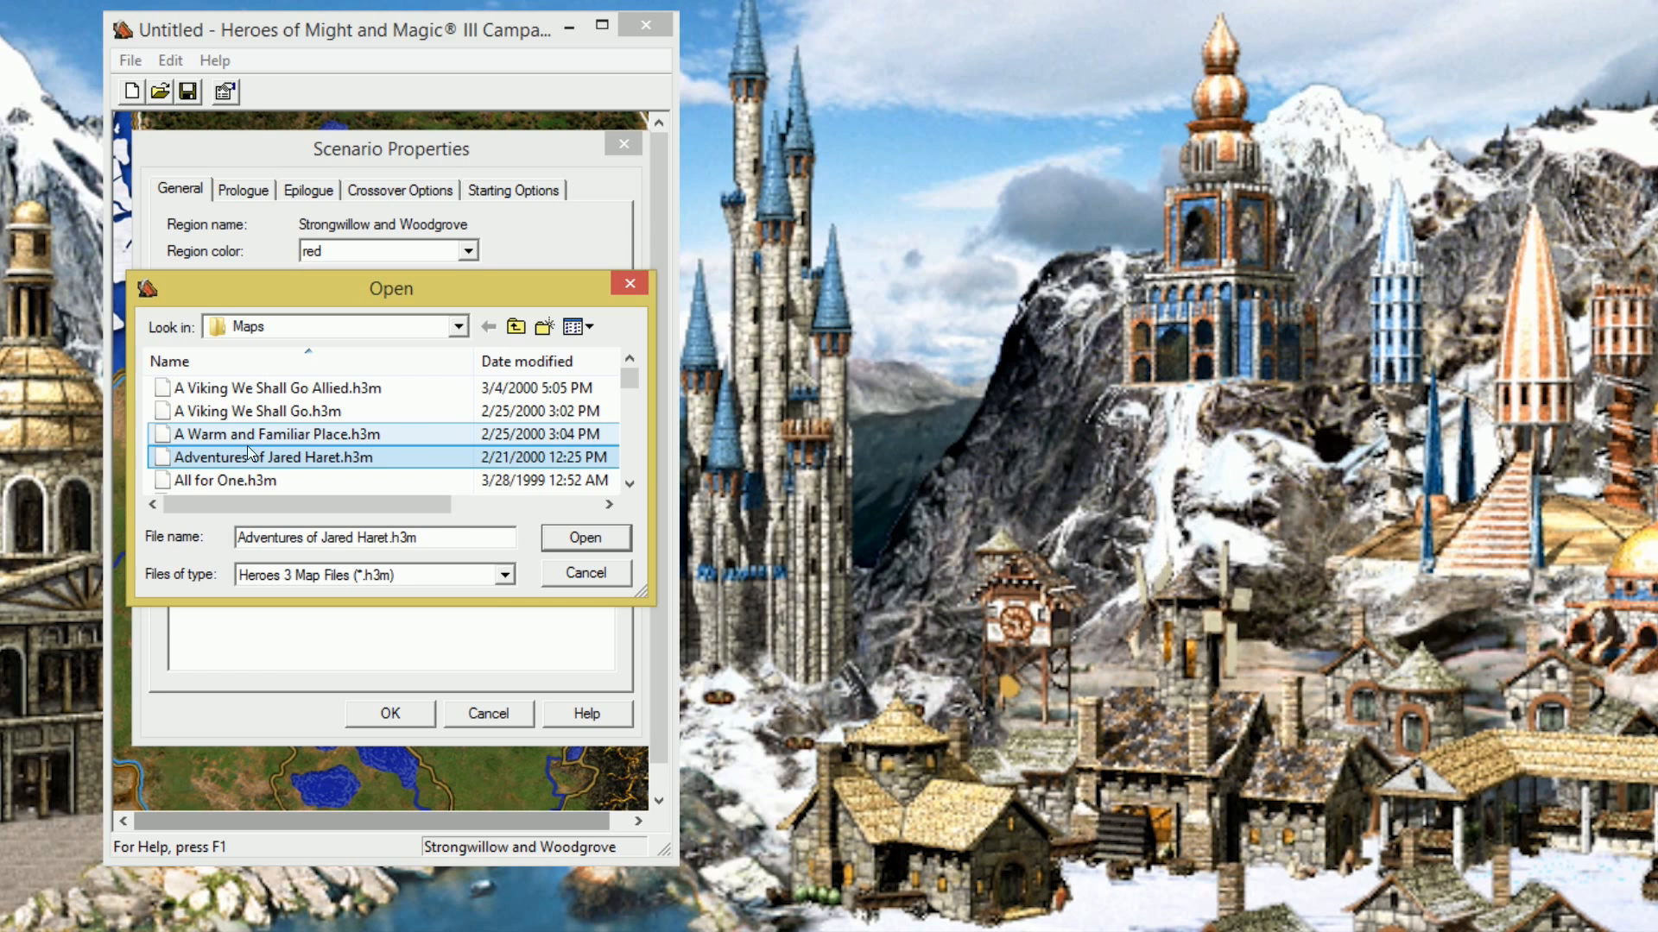
click(194, 480)
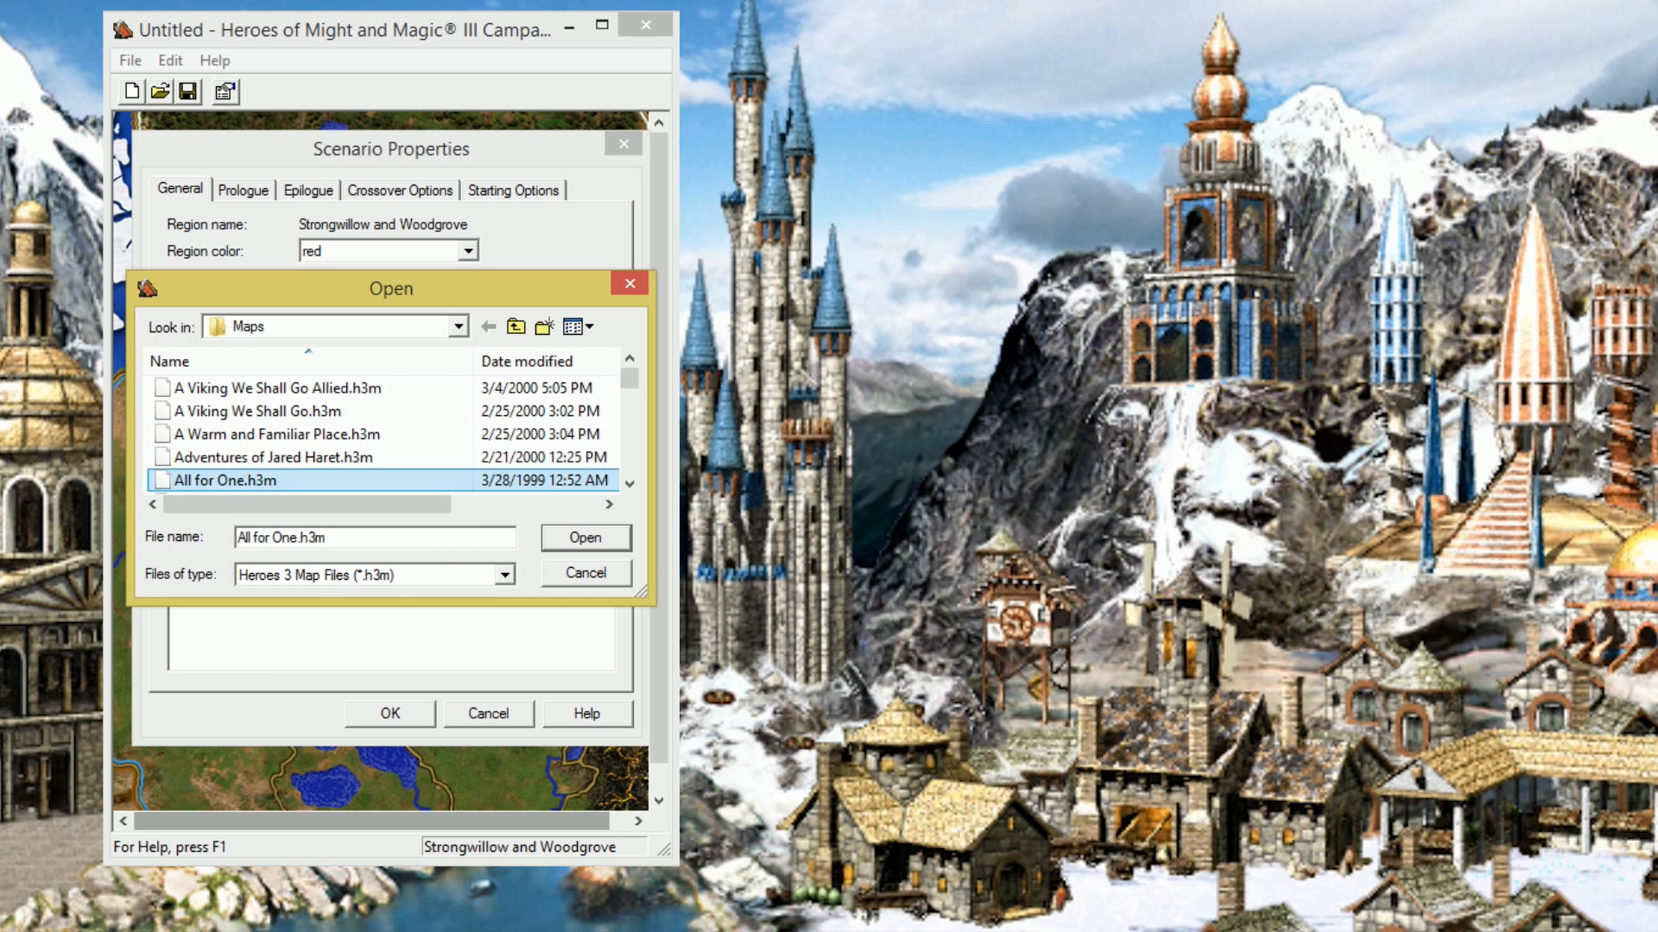
click(585, 537)
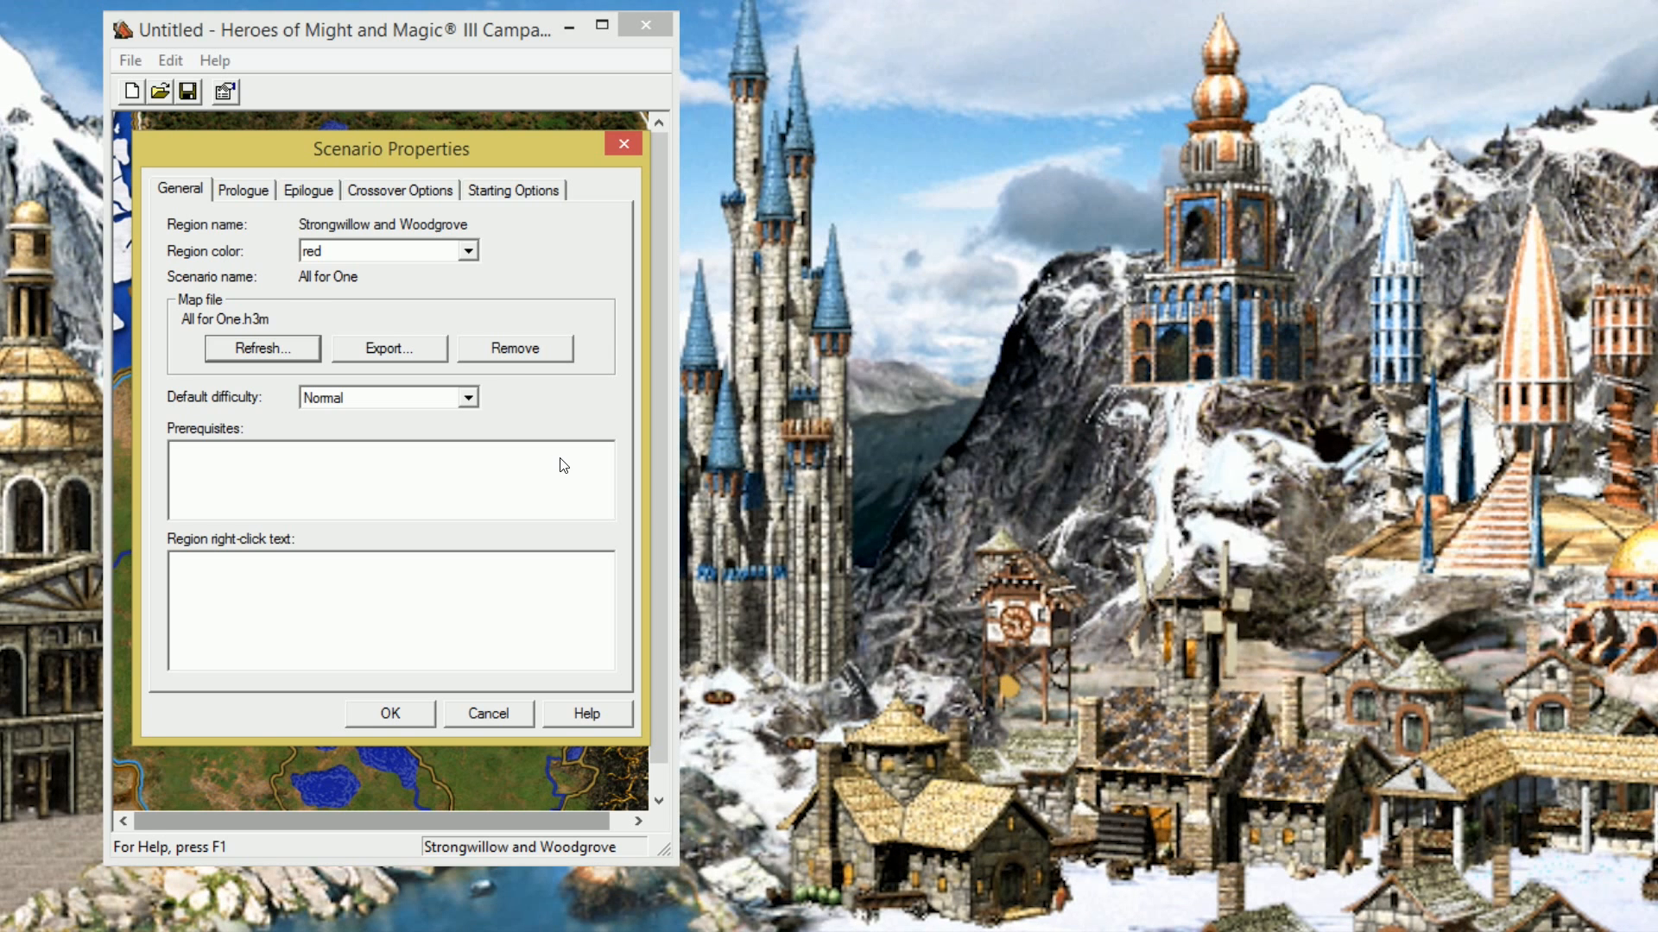
Step: Set the right-click text to "In this box, you fill in the text that describes the scenario at the scenario selection screen in the campaign menu in game."
click(245, 649)
text(In this box, you fill in the text that describes the scenario at the scenario selection screen in the campaign menu in game.)
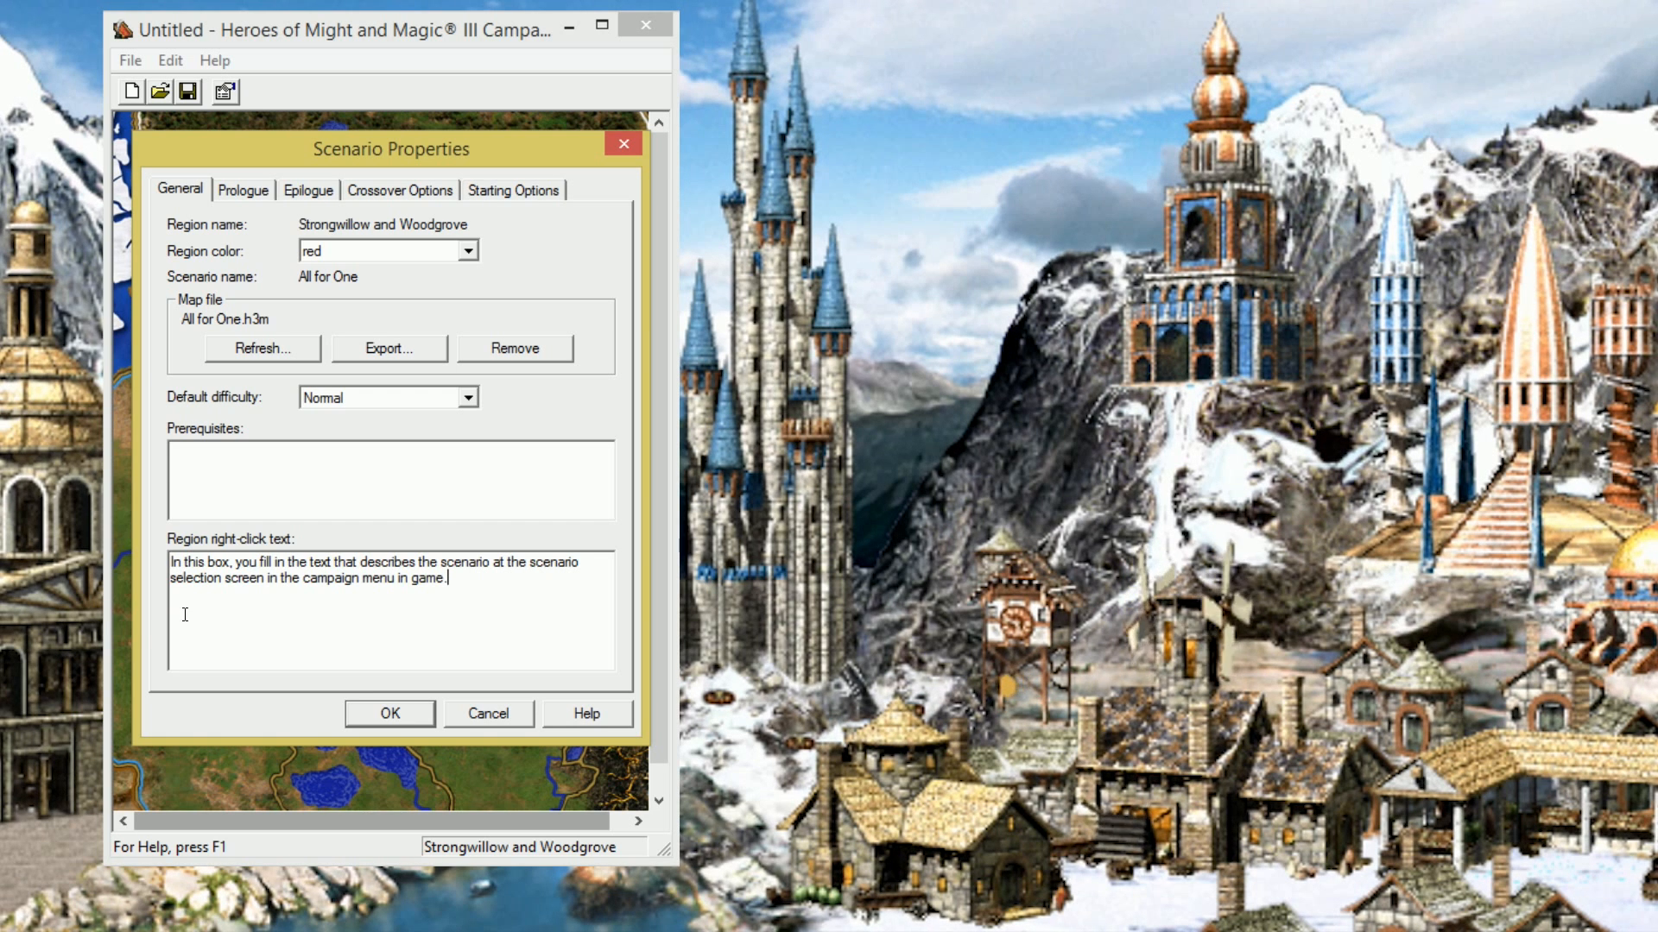
click(390, 722)
Step: Enter "This is the story of our campaign." as the description in the campaign properties
click(170, 60)
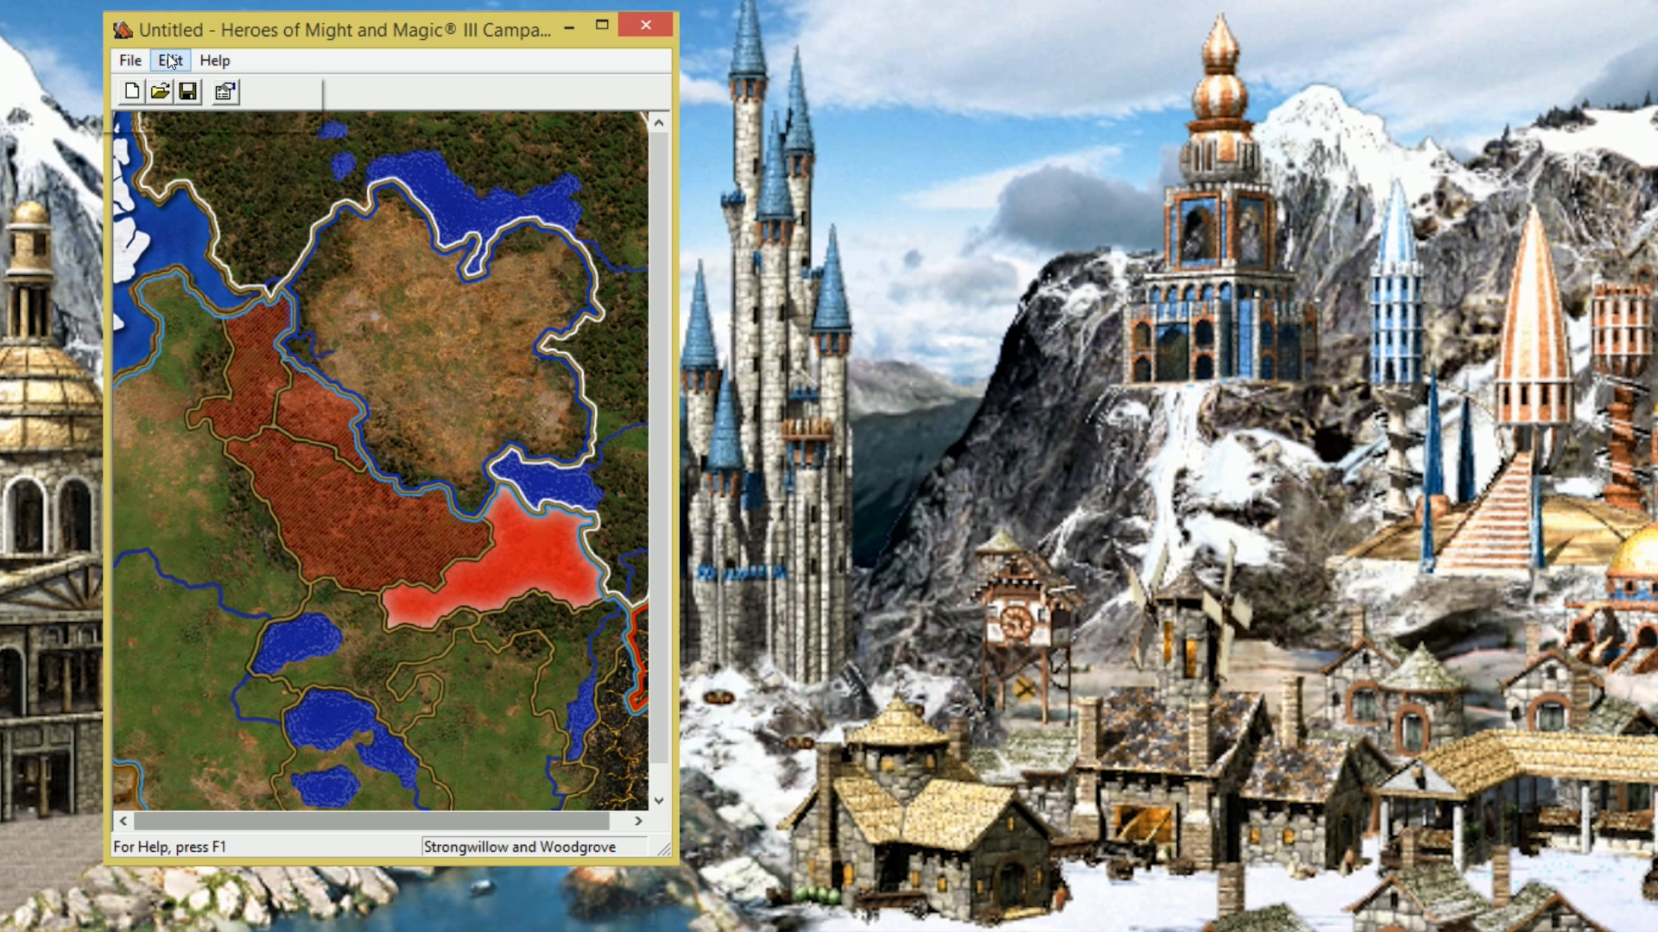
click(152, 84)
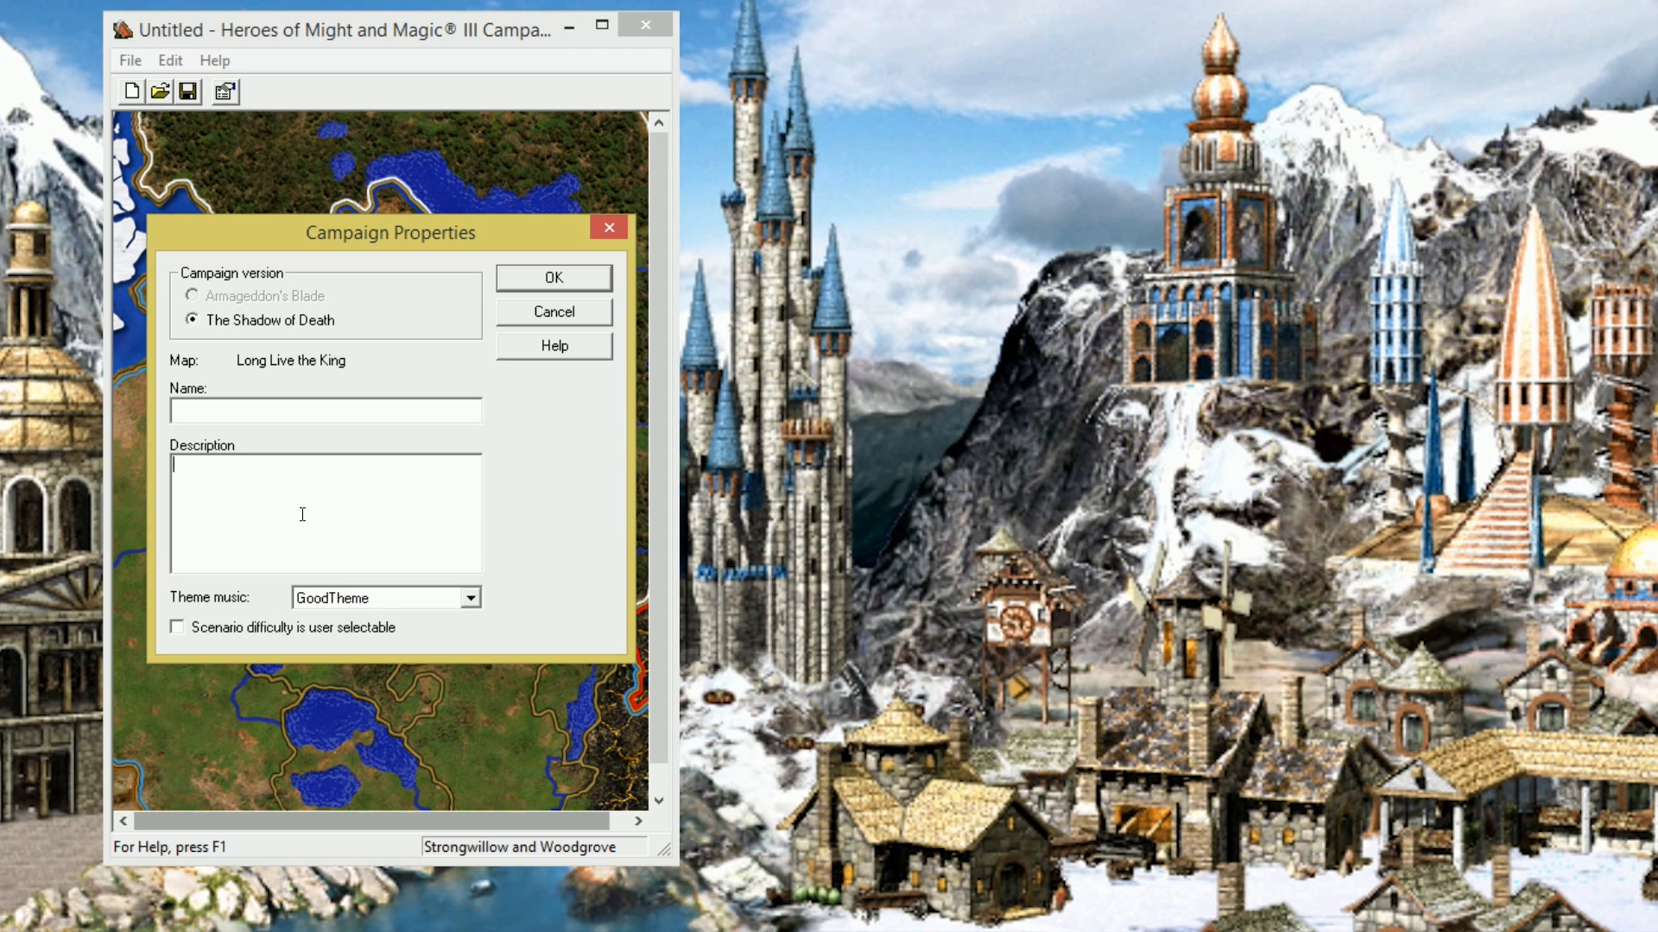
text(This is the)
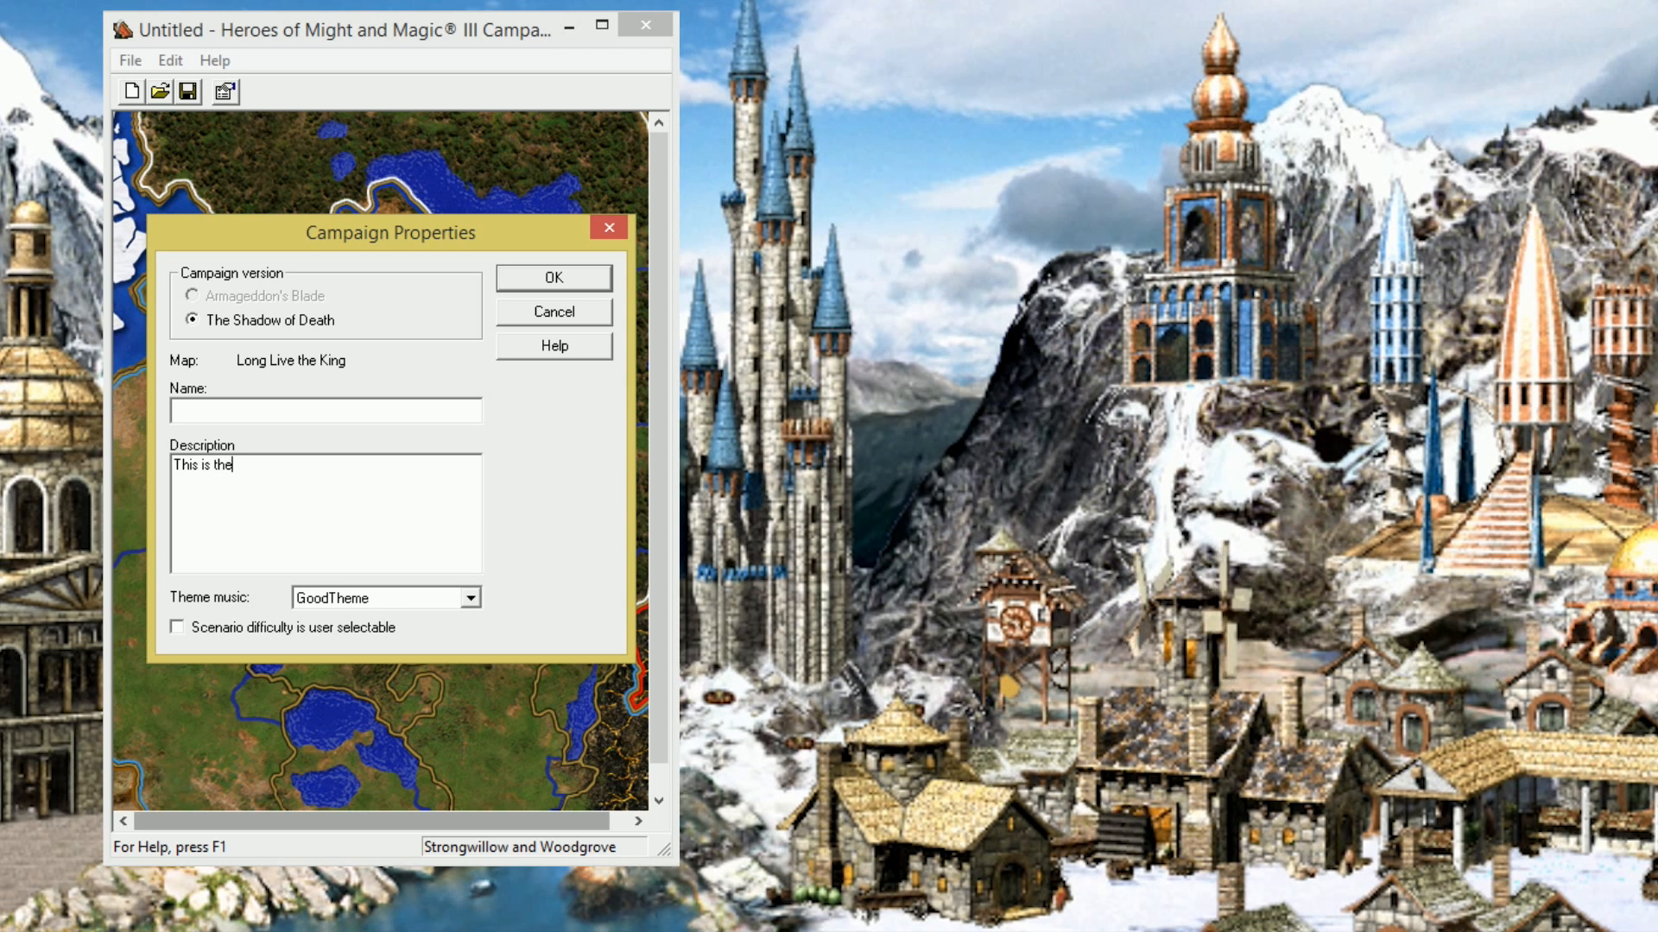
text( story of ou)
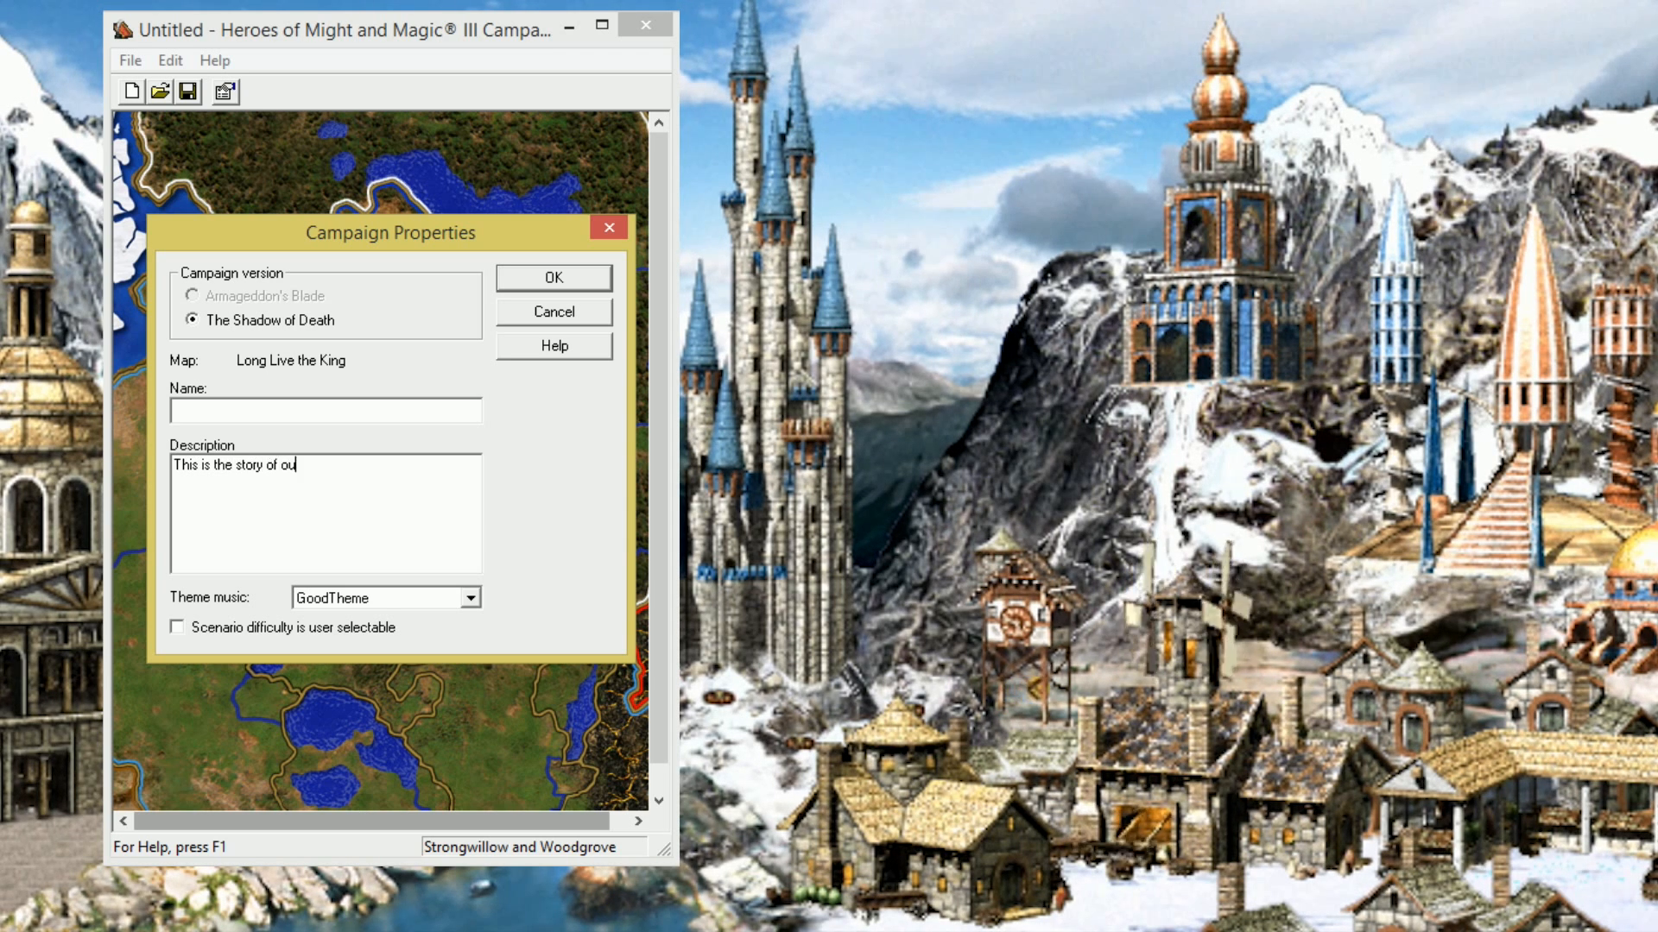
text(r campaign.)
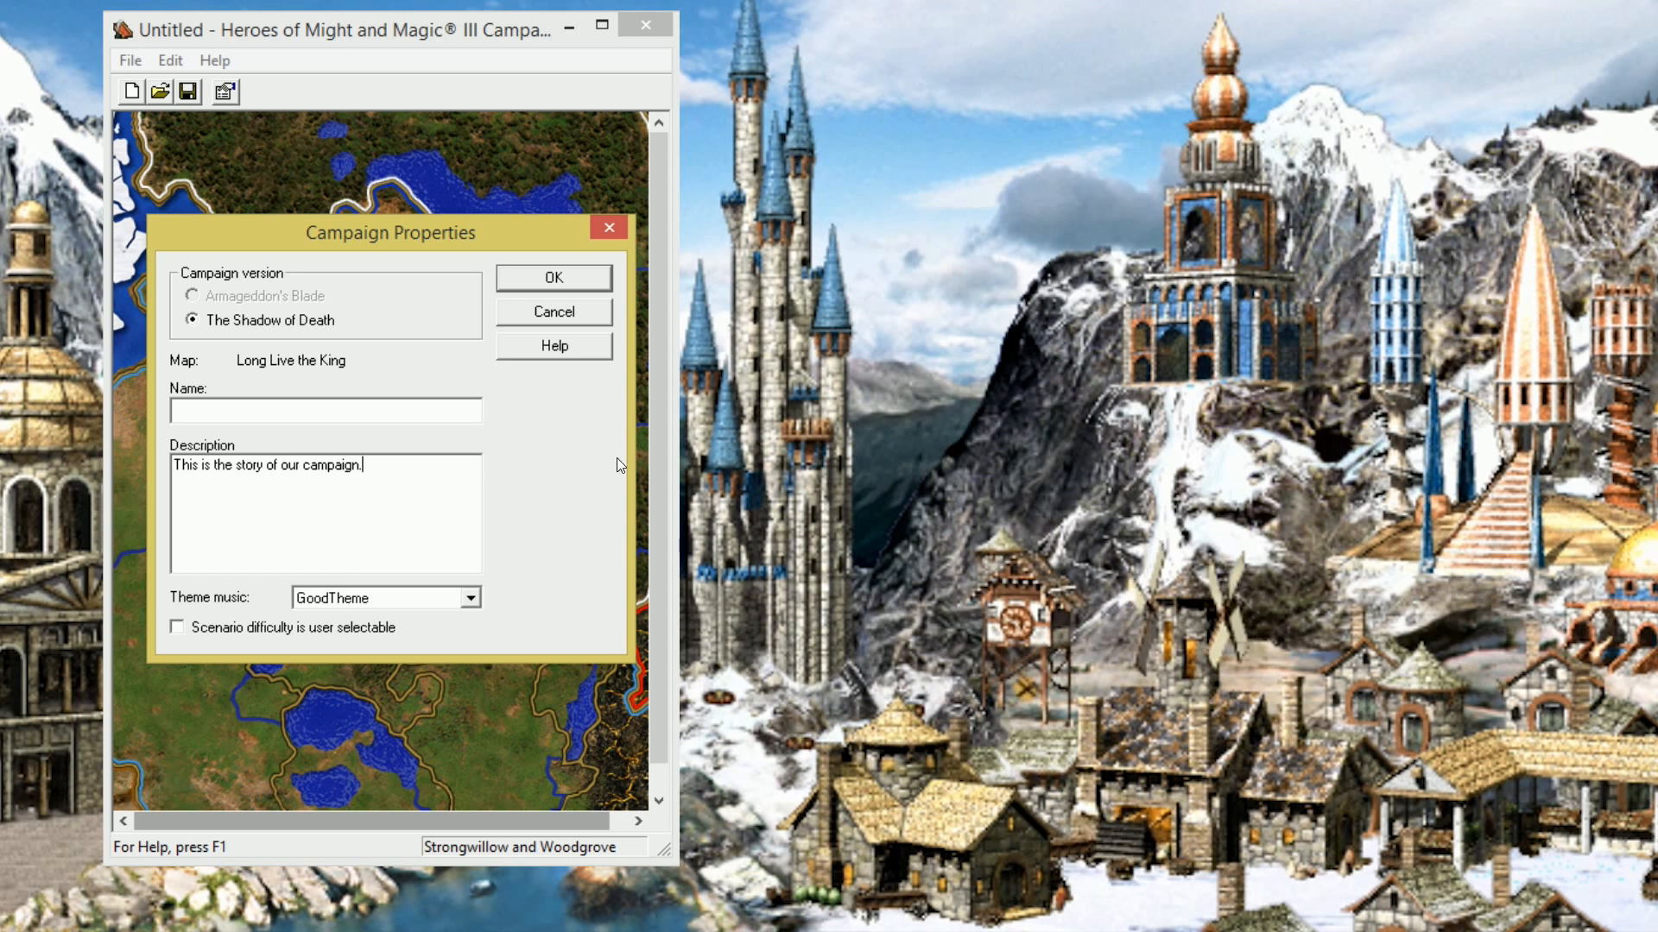
Step: Look through the available theme music choices in the campaign properties, then dismiss the dialog
key(Tab)
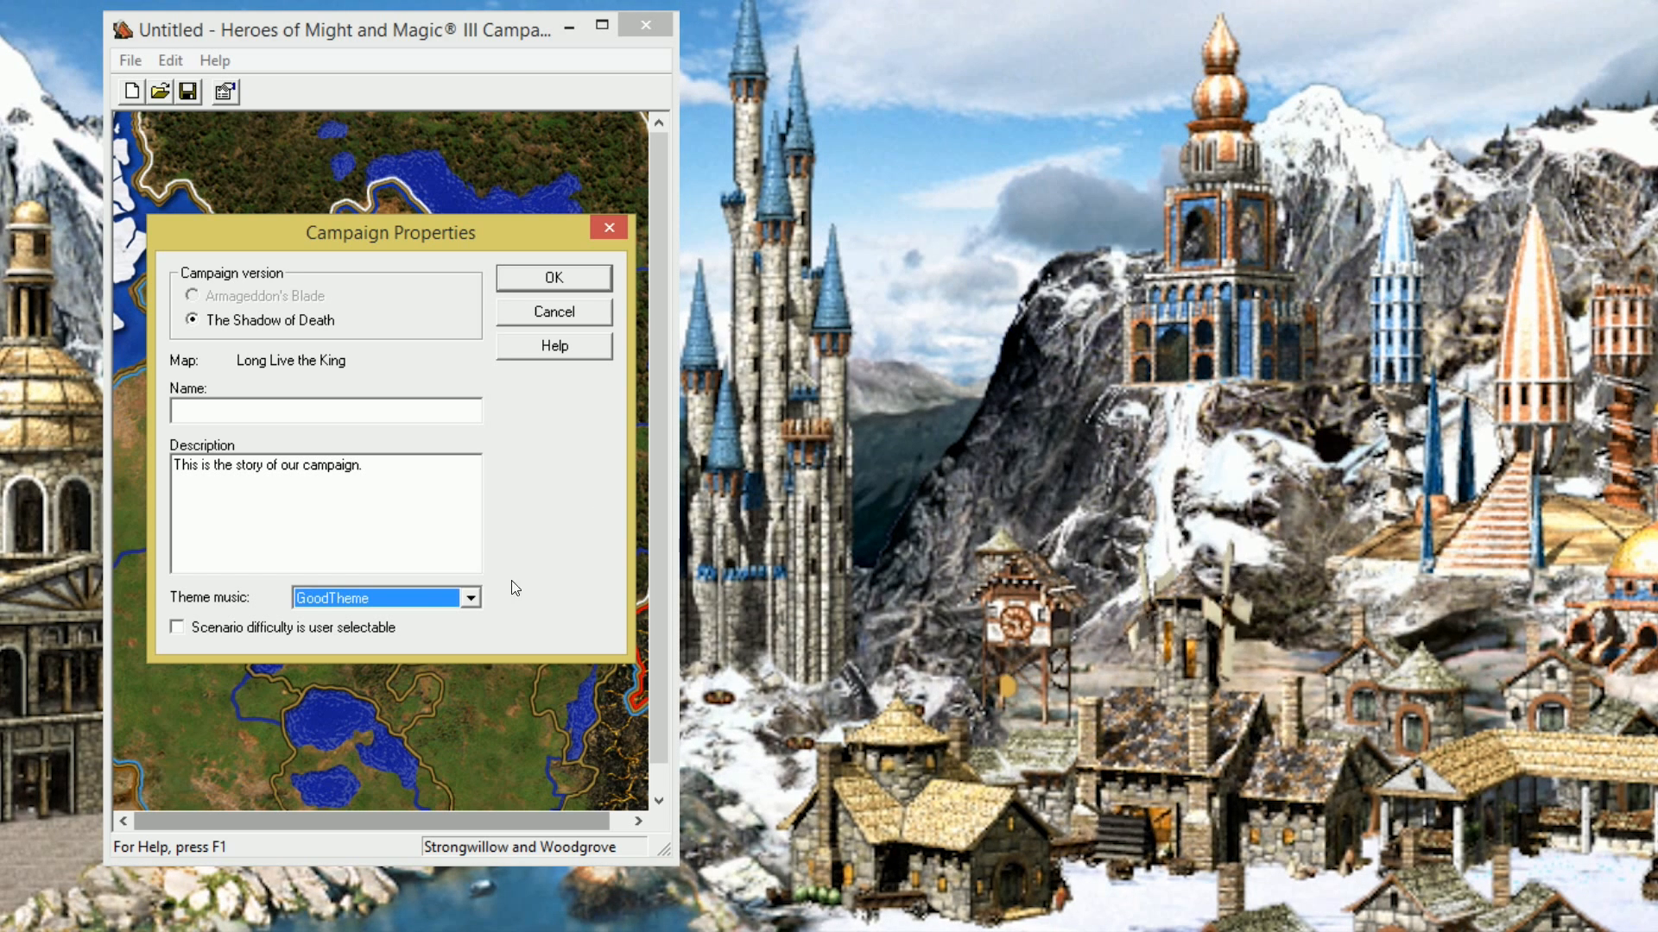
click(471, 599)
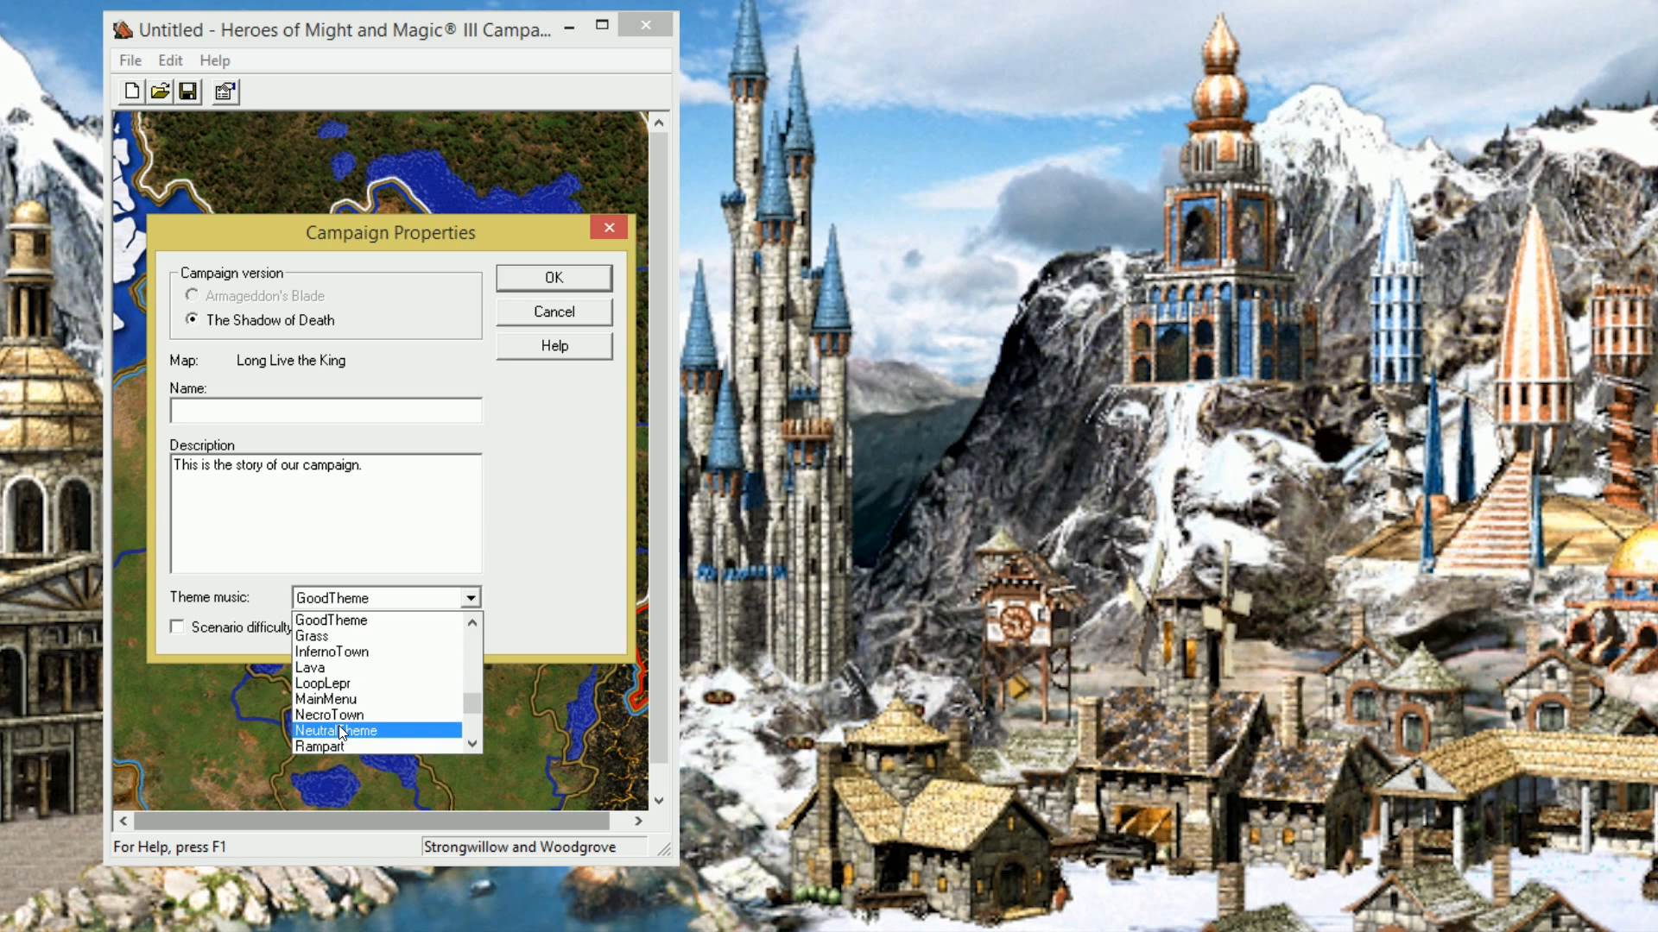
scroll(341, 732, down, 1)
scroll(341, 733, down, 1)
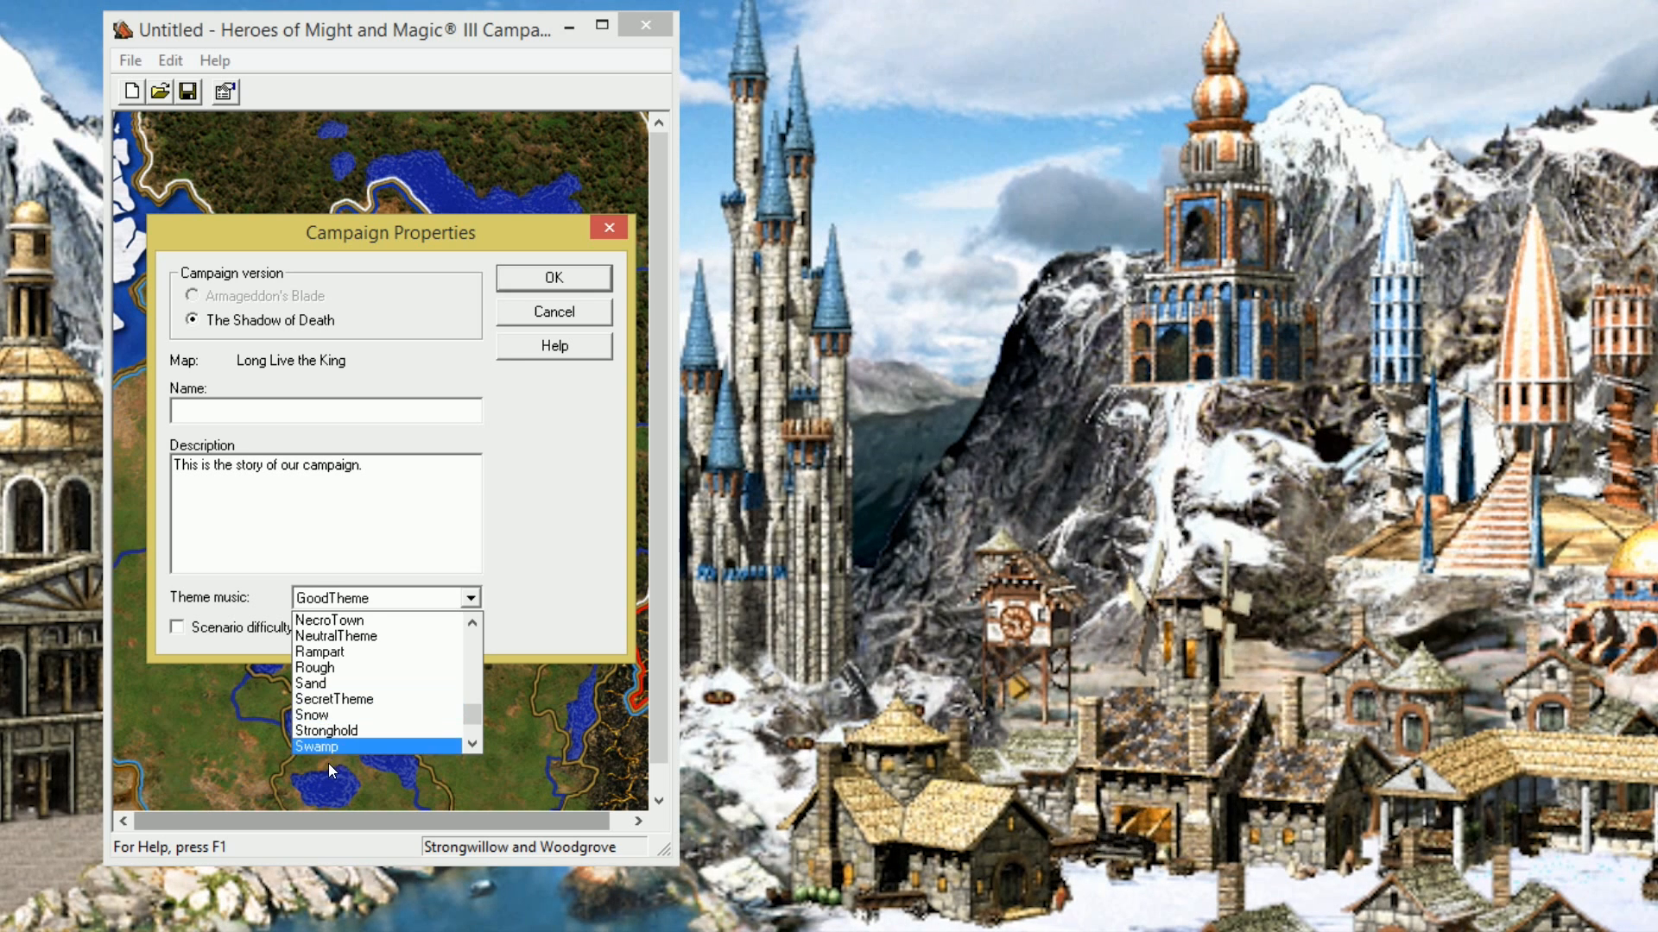
scroll(328, 744, down, 1)
scroll(330, 744, up, 7)
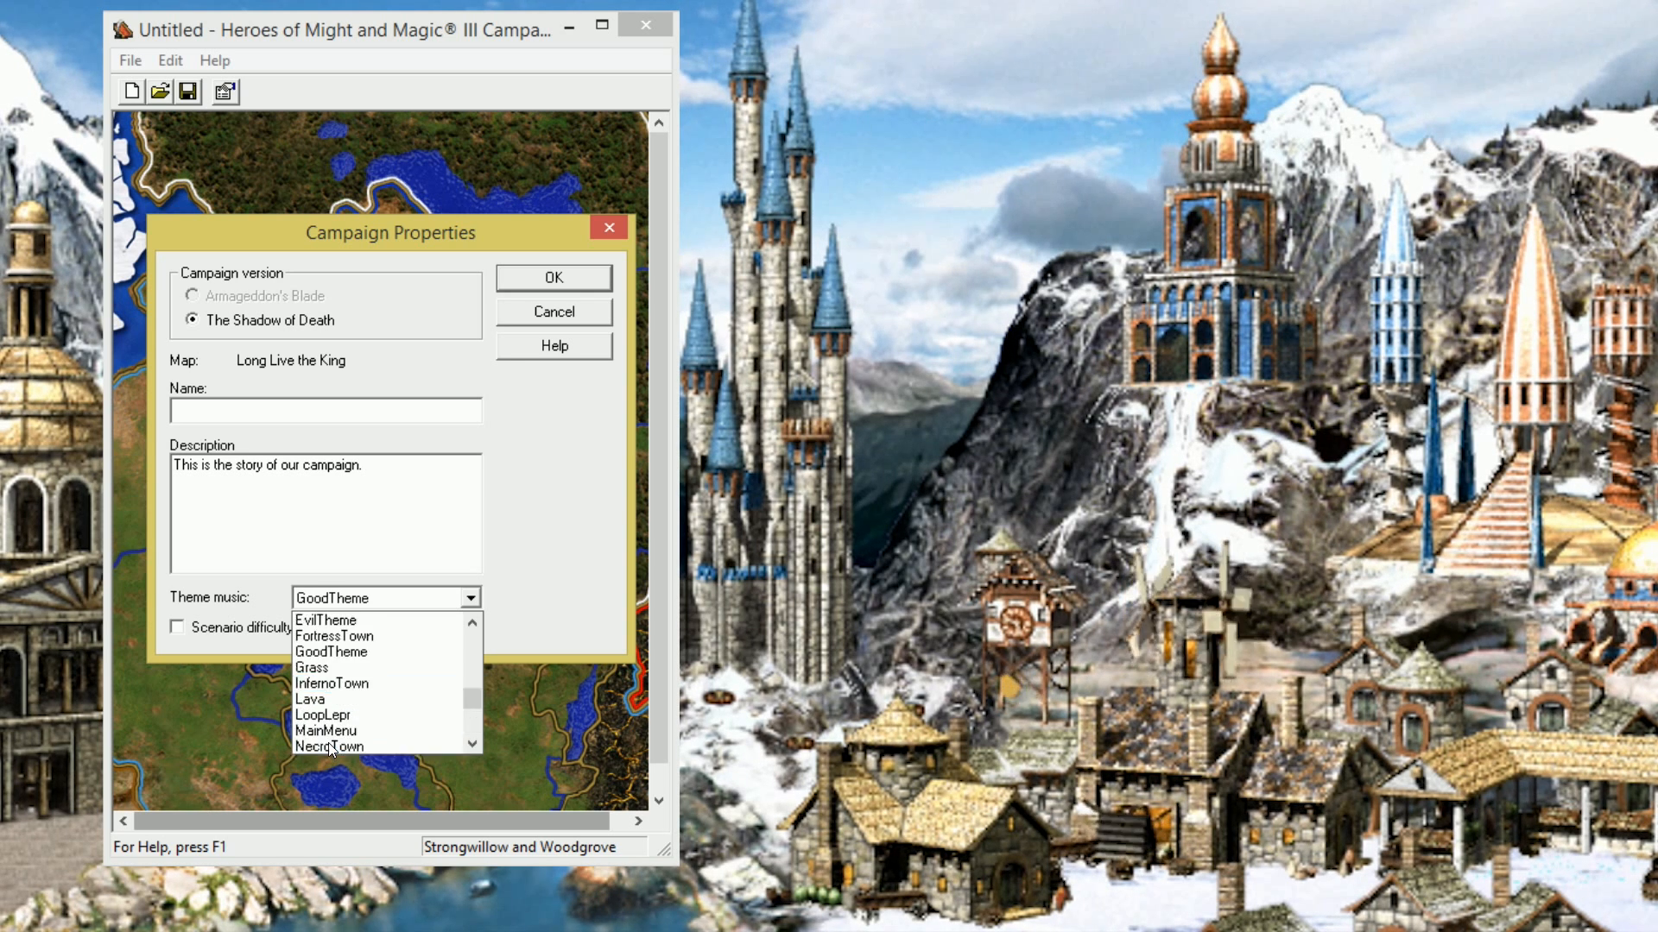
click(510, 496)
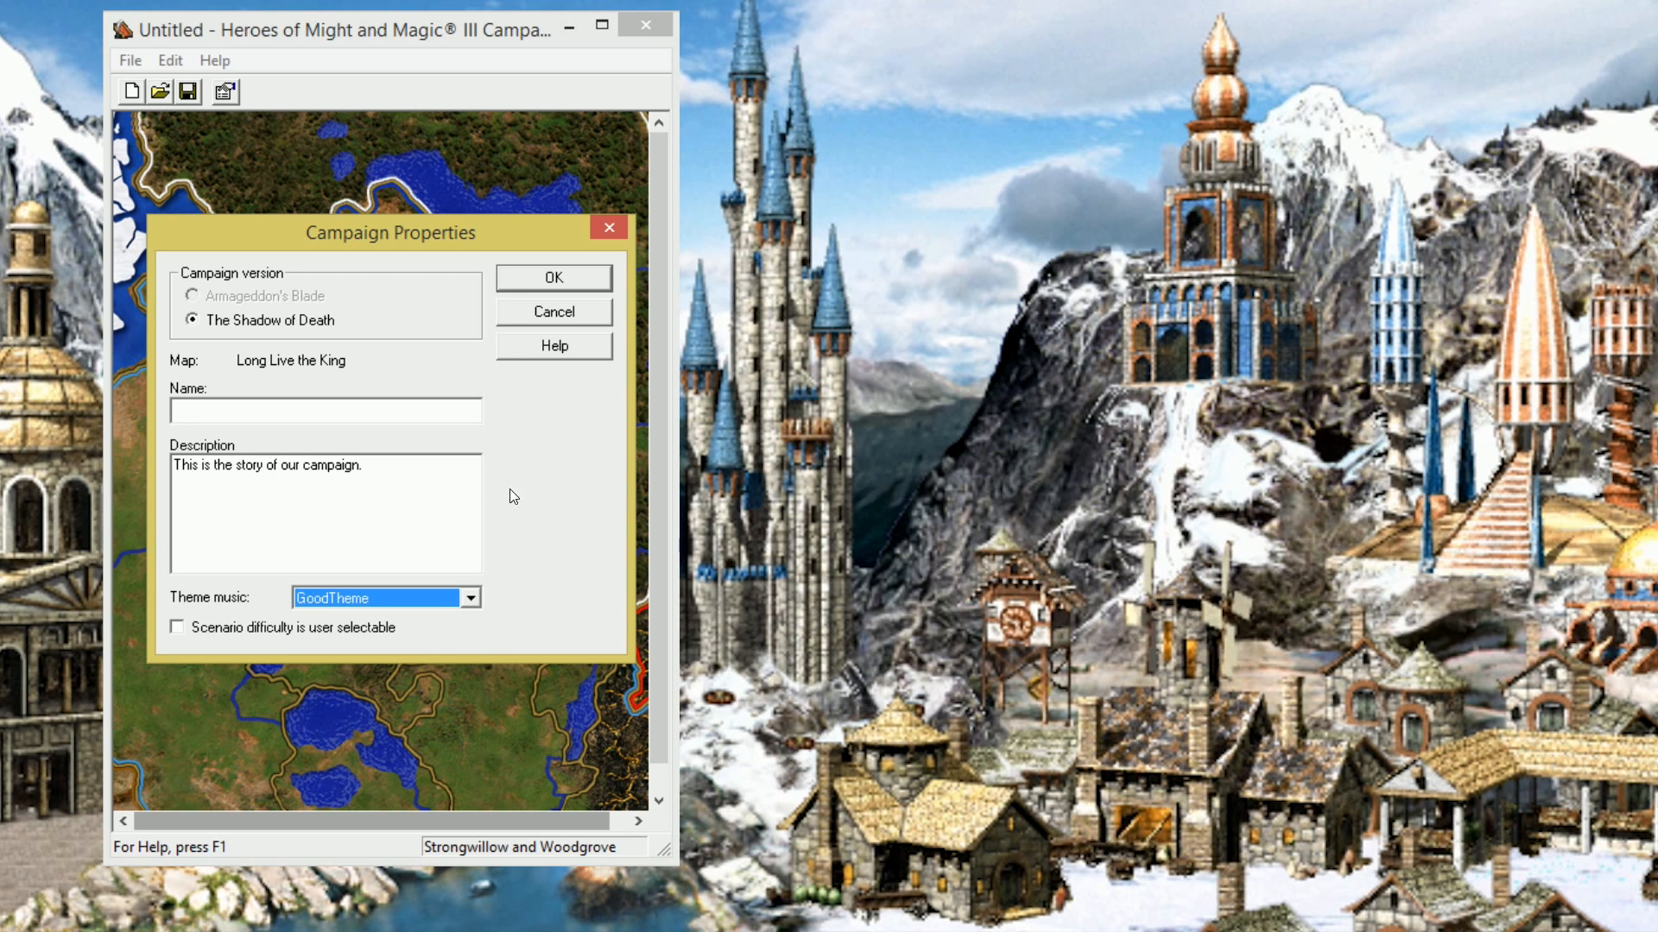
click(570, 313)
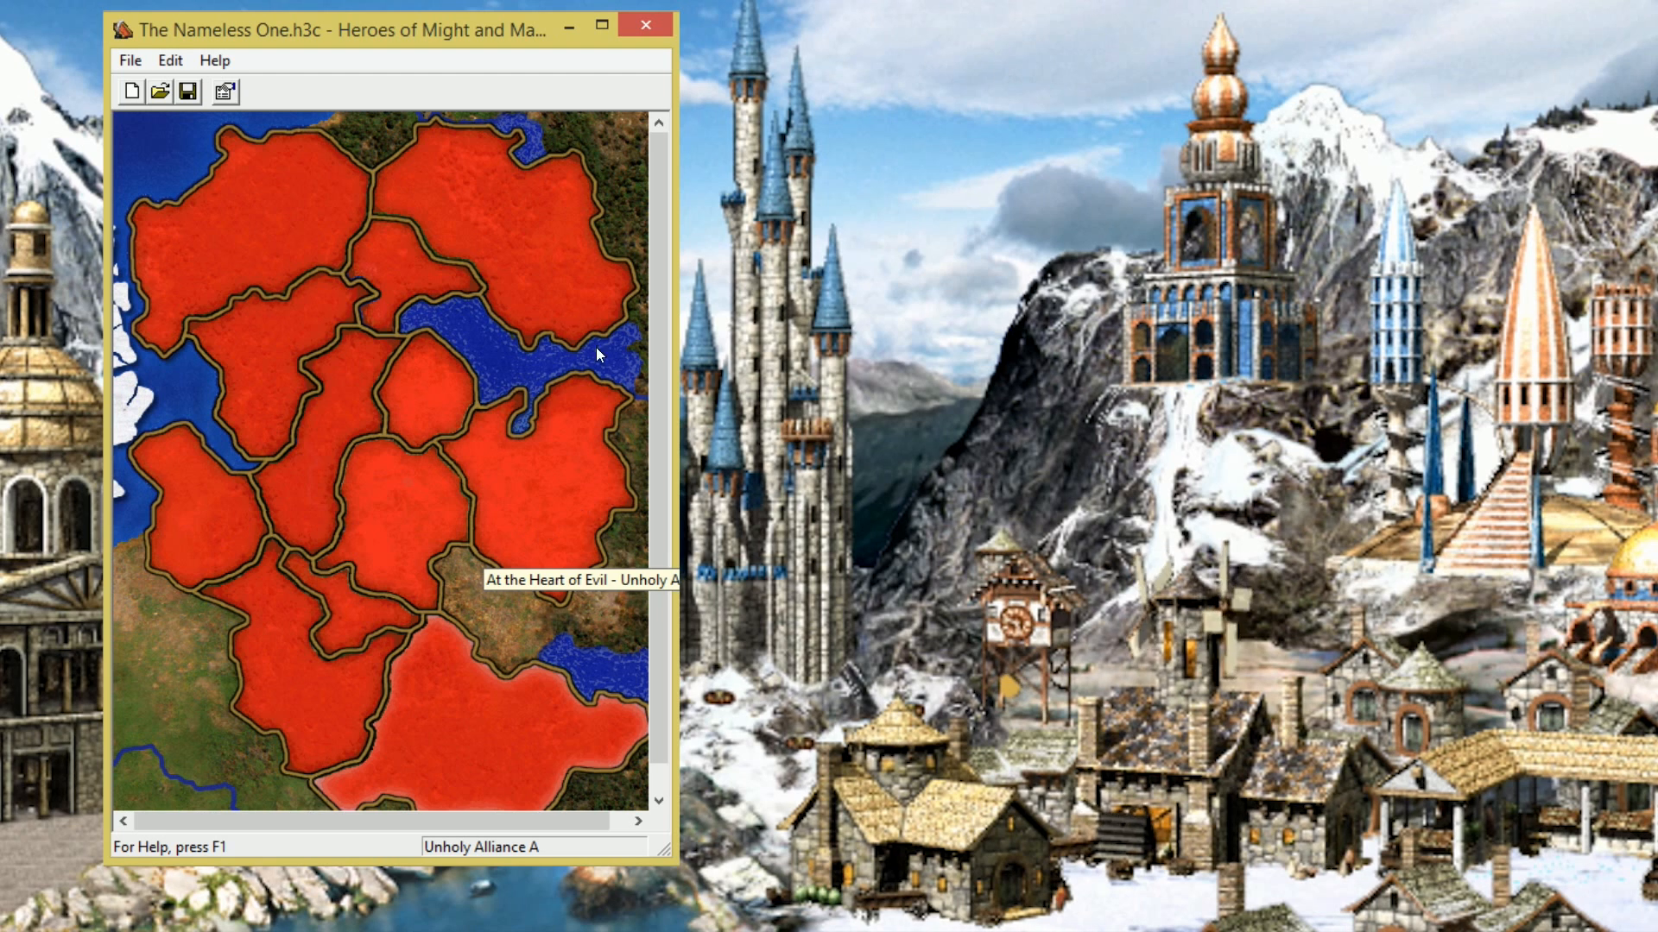
Step: Review the crossover and starting options of the Unholy Alliance D scenario, including the form for adding a hero crossover option
double_click(454, 191)
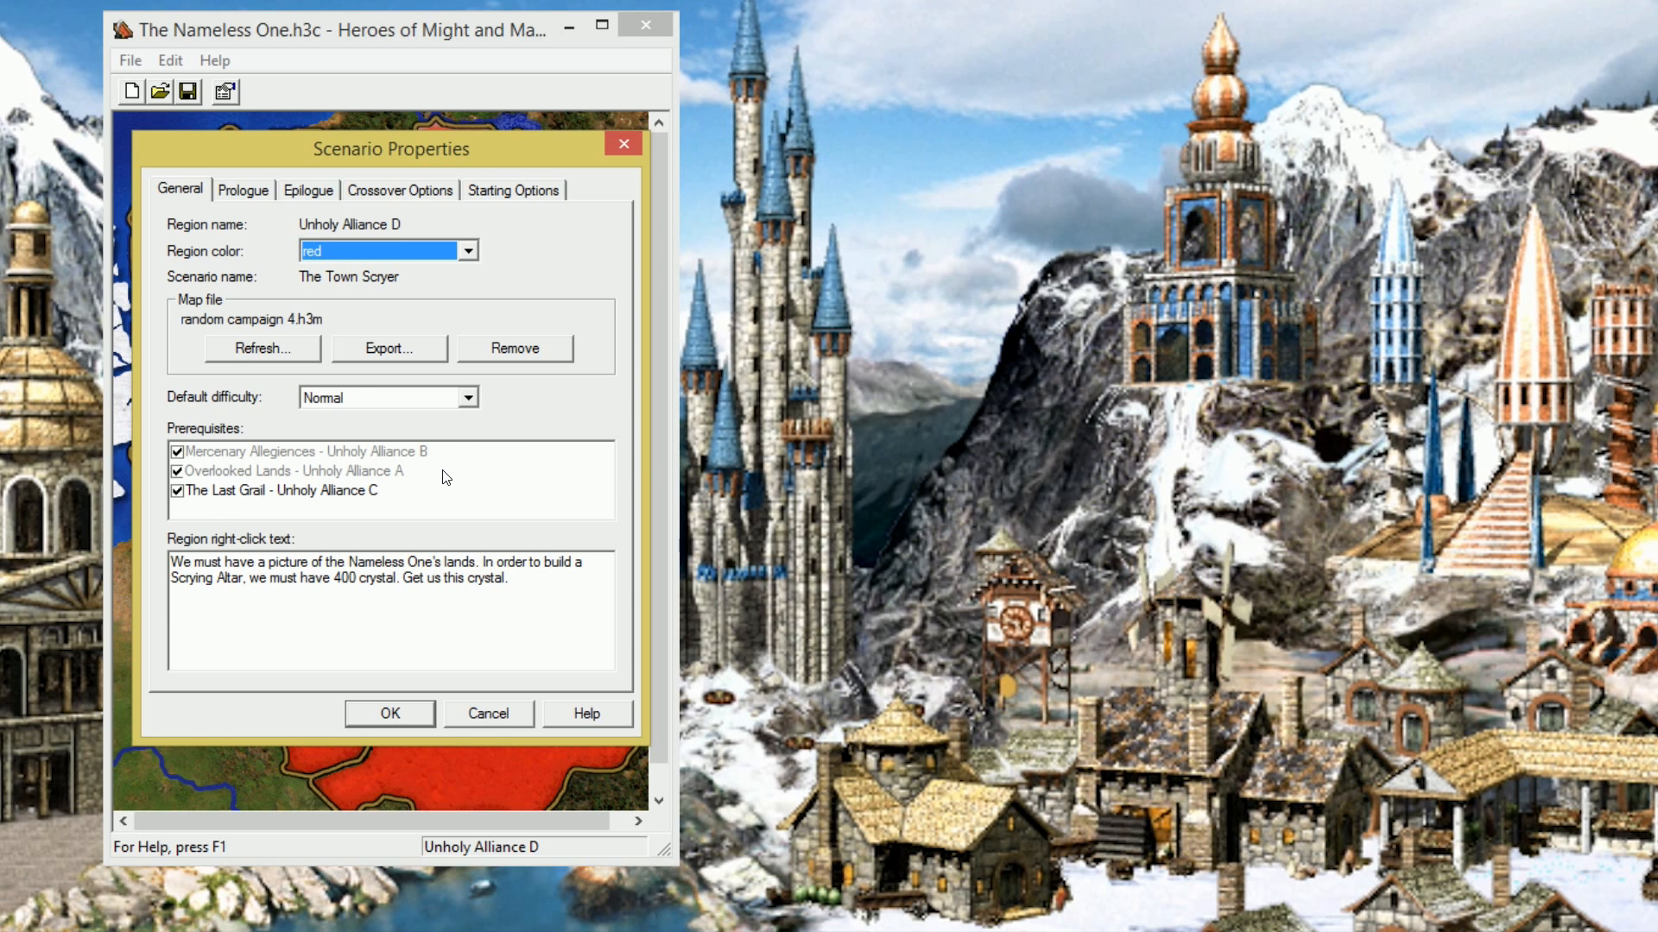
click(411, 191)
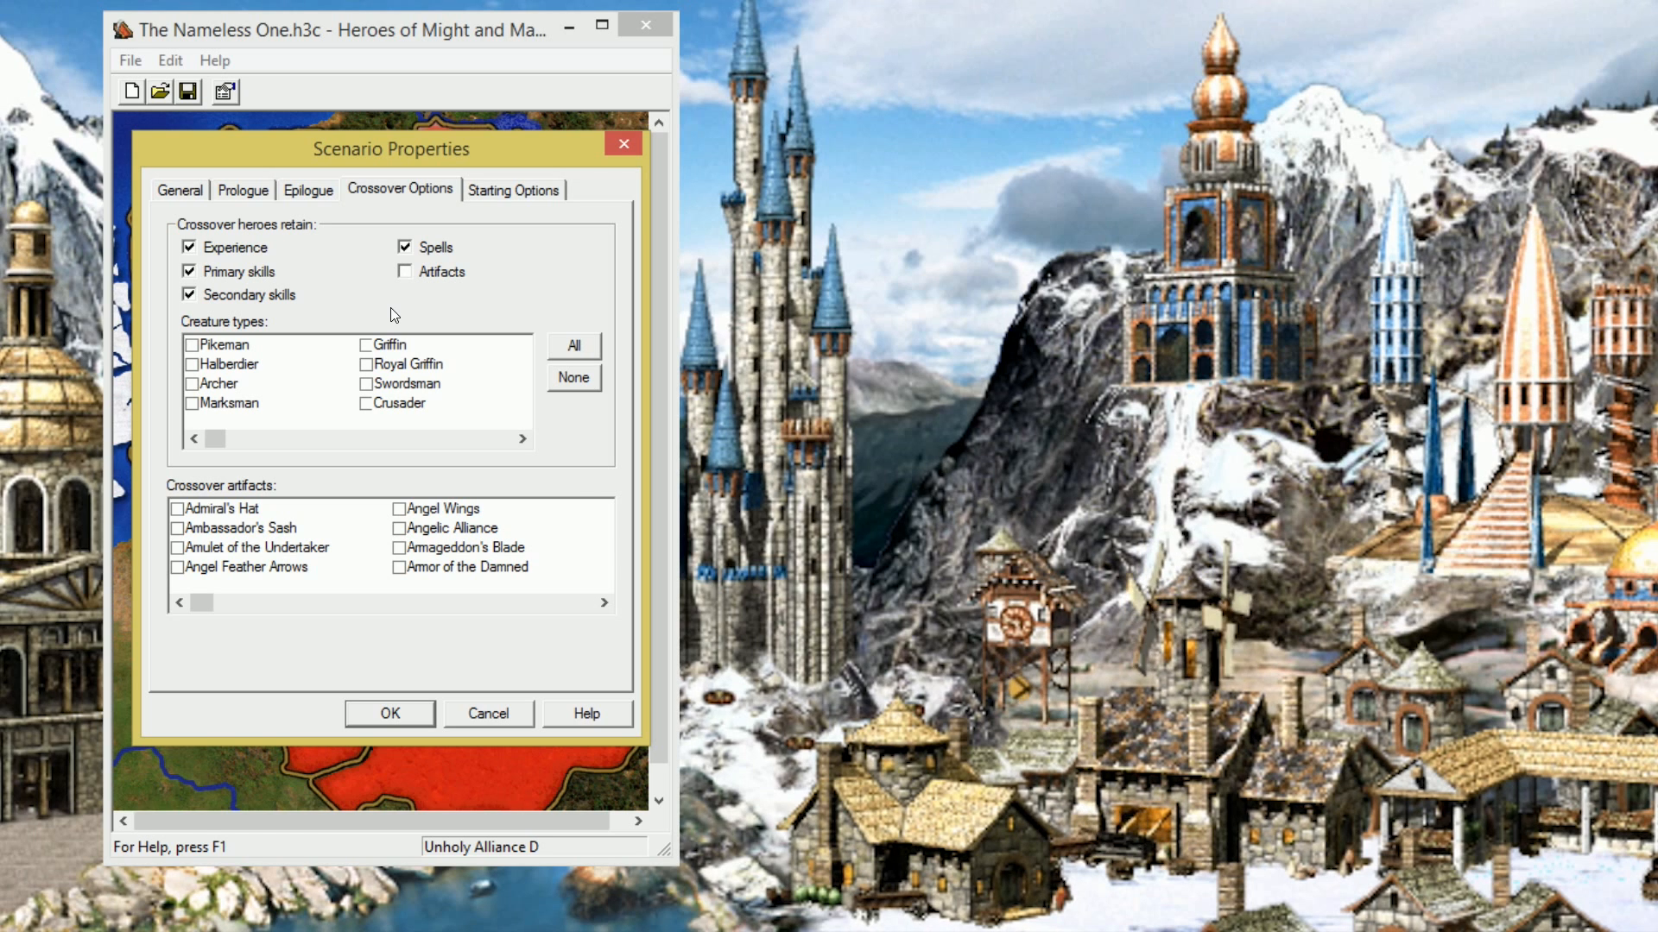
click(510, 187)
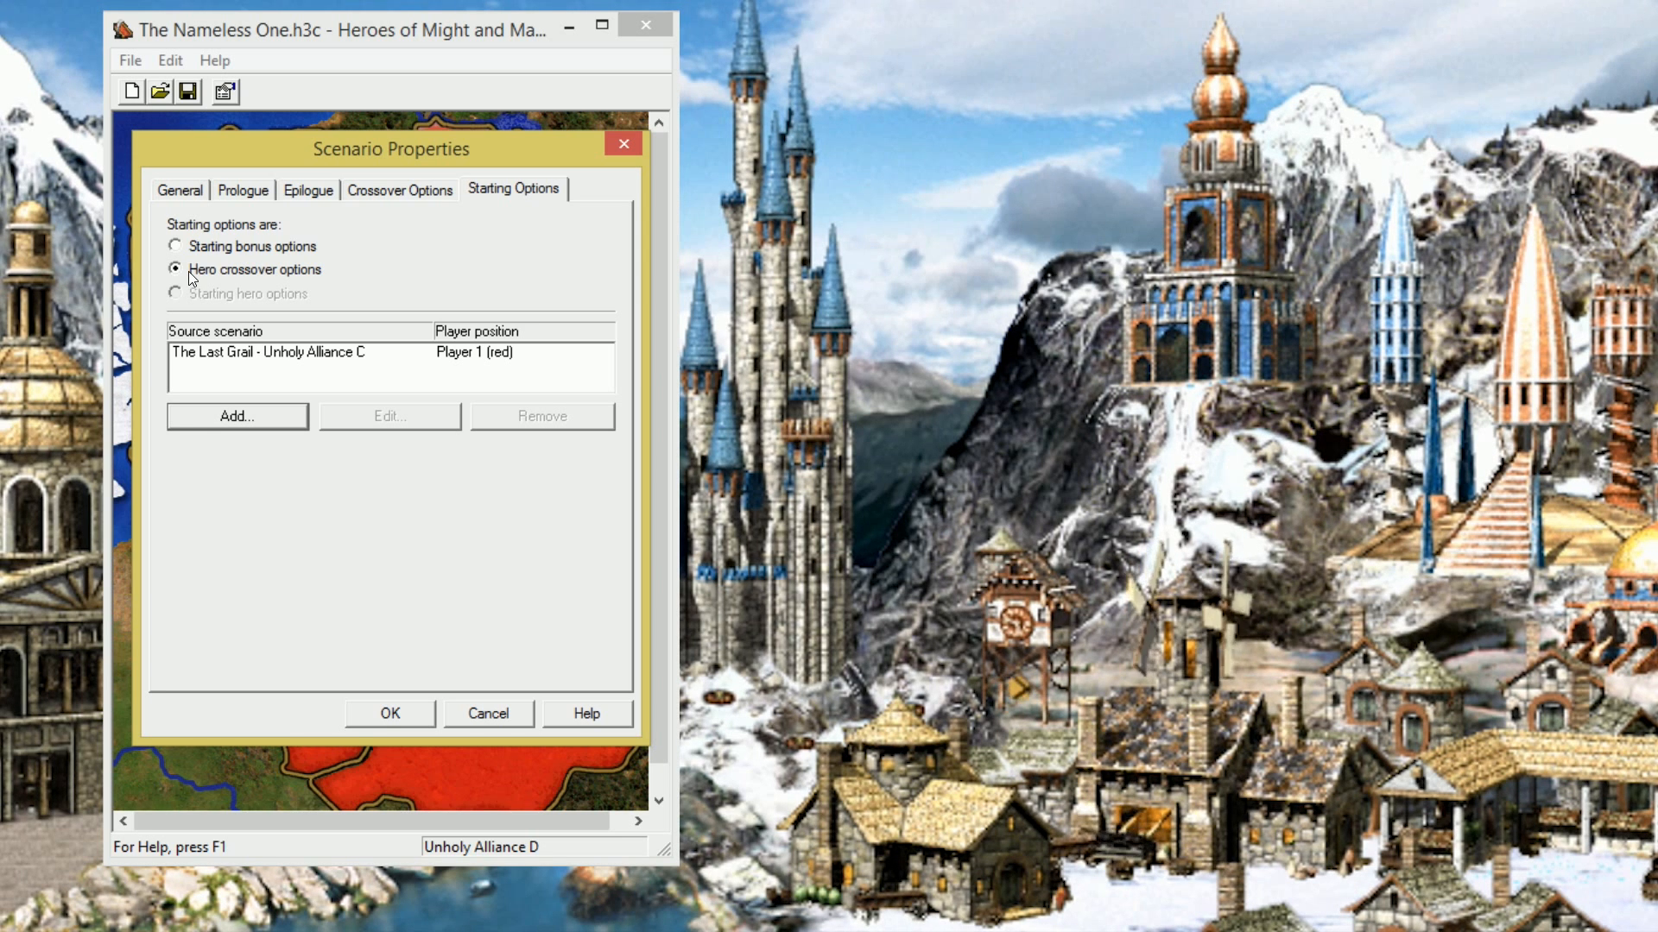
click(200, 415)
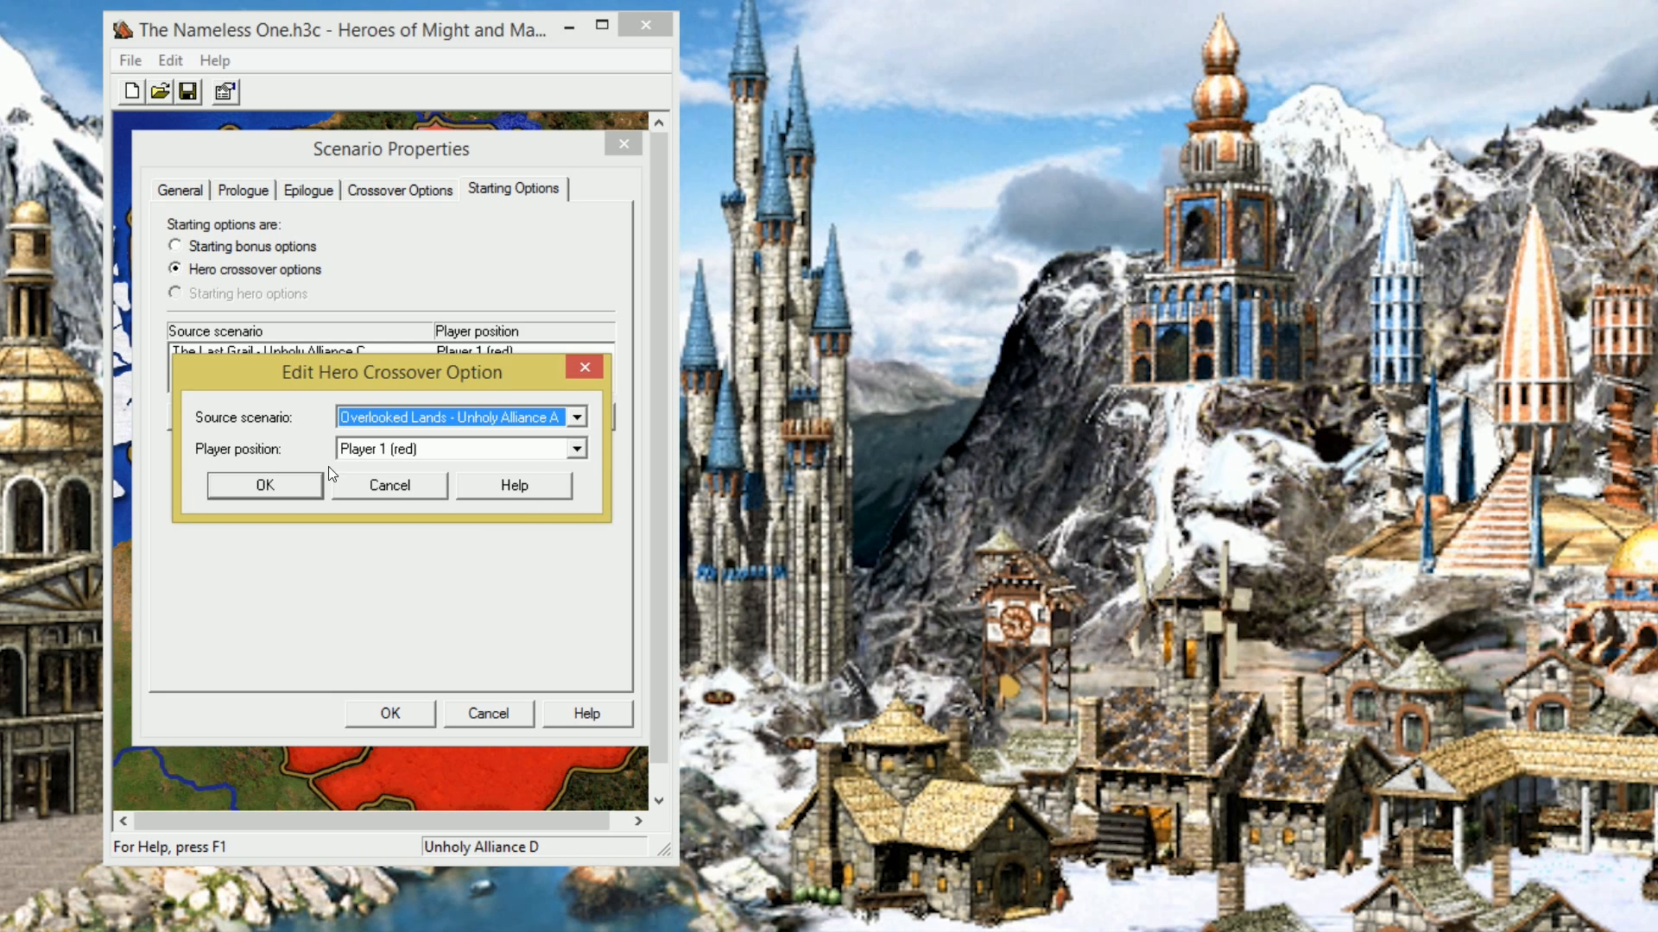
click(406, 485)
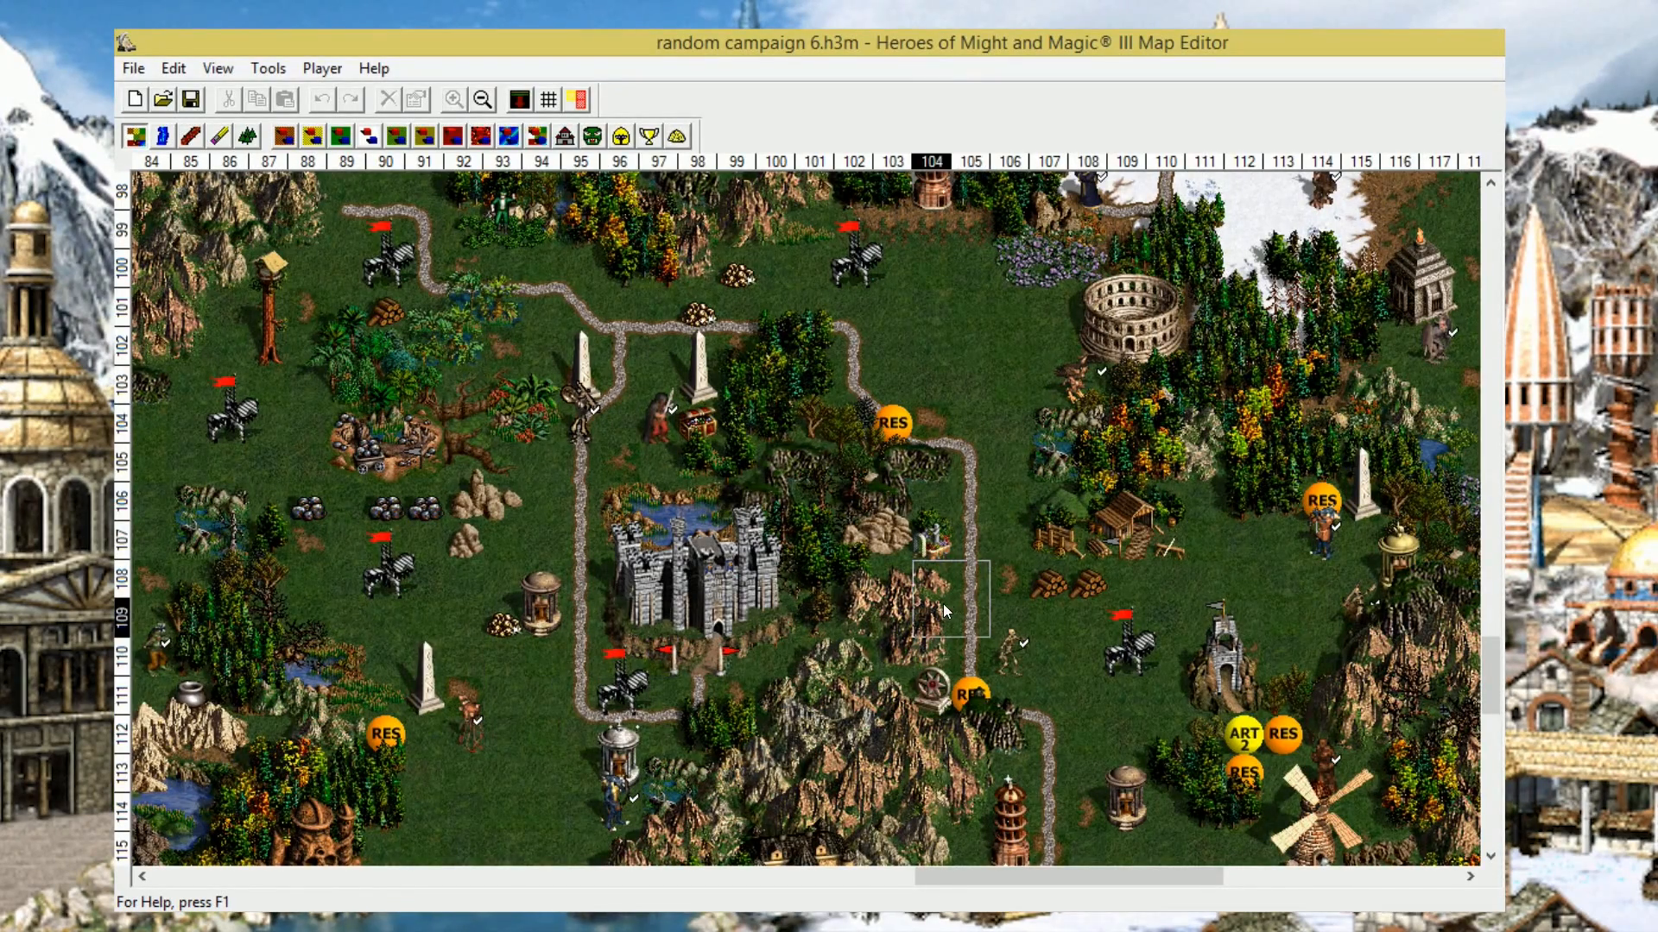
Step: In the Map Editor, review the general map specifications and compare the player specs of Player 1 (red) and Player 2 (blue)
click(267, 68)
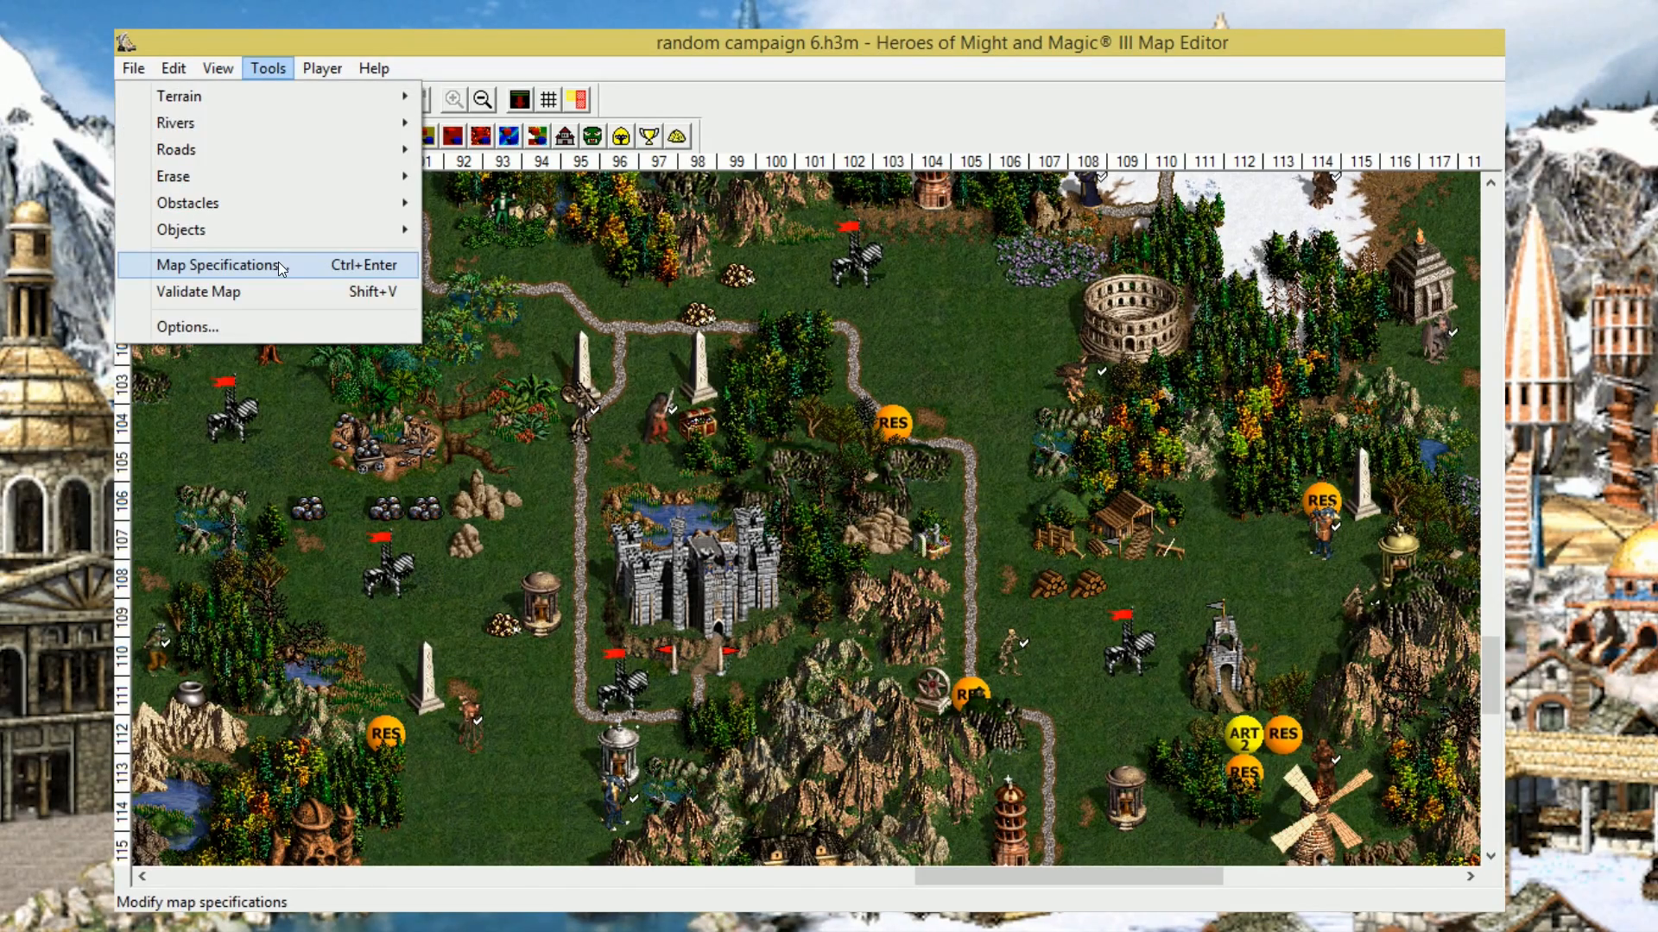
click(278, 265)
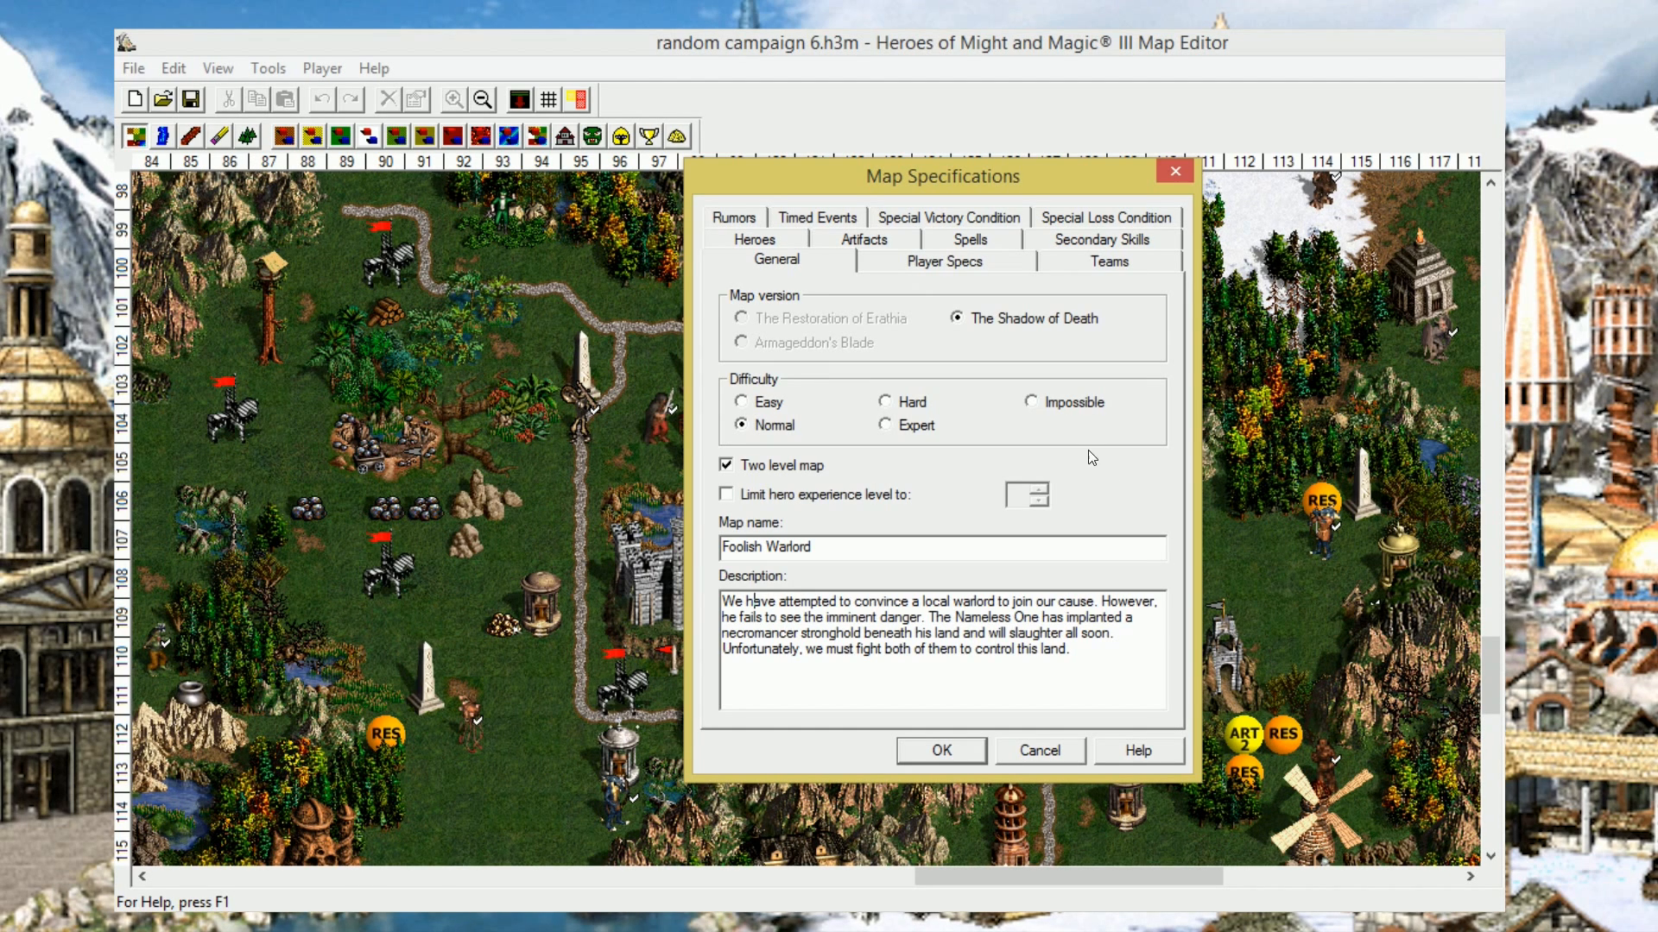
click(946, 262)
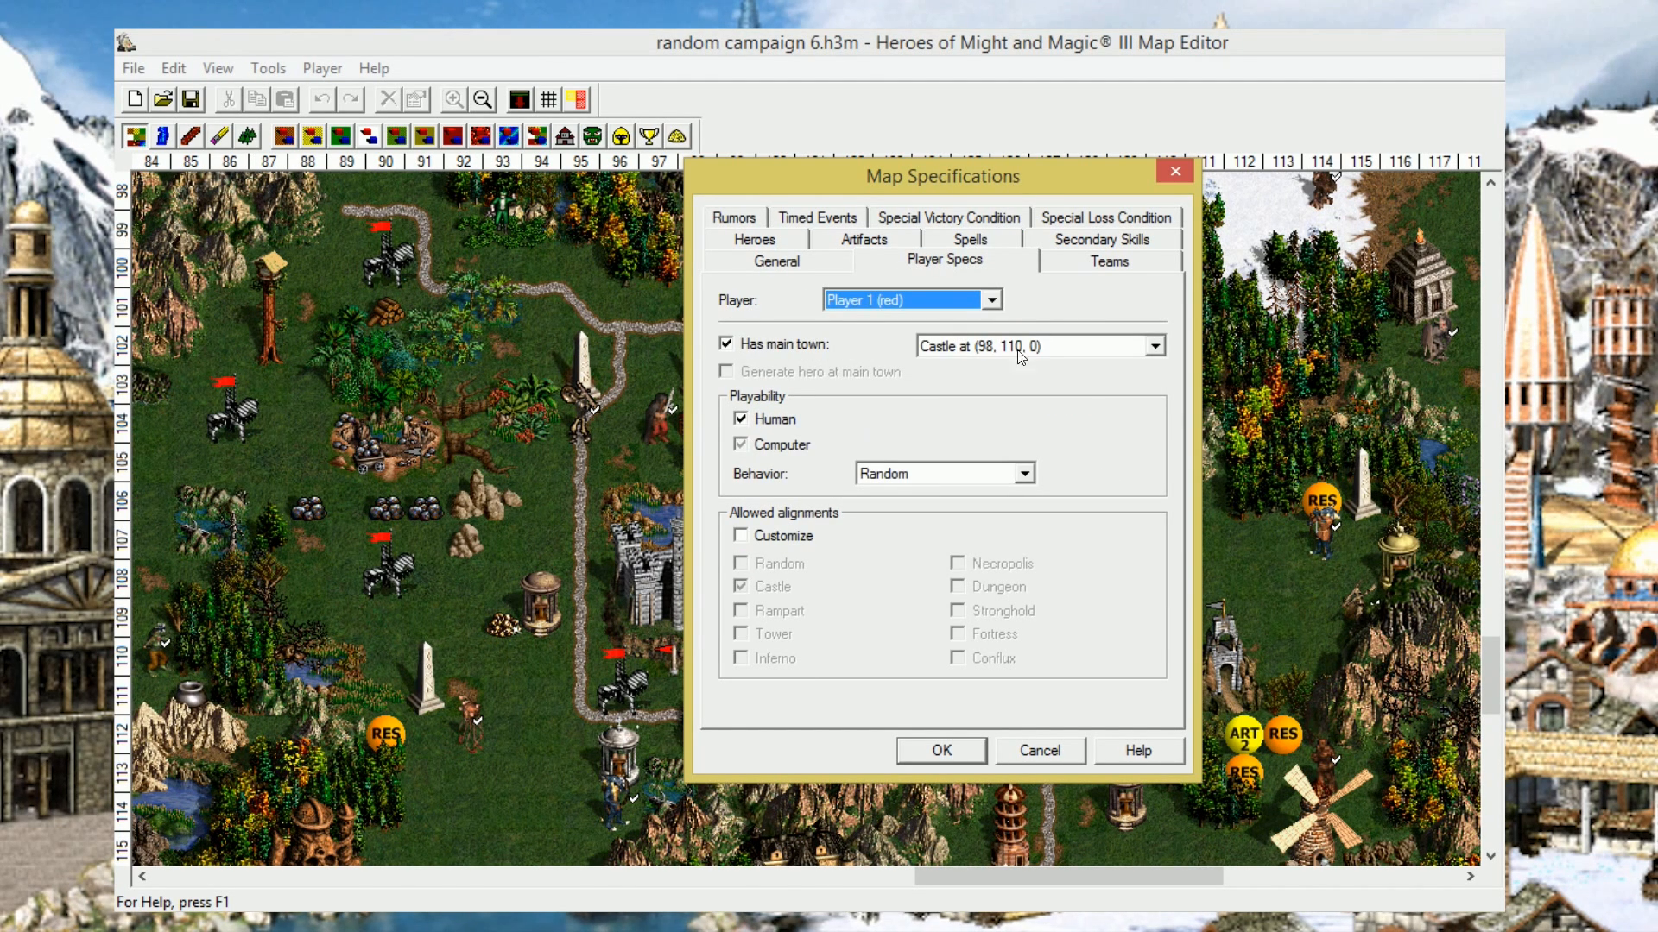
click(992, 301)
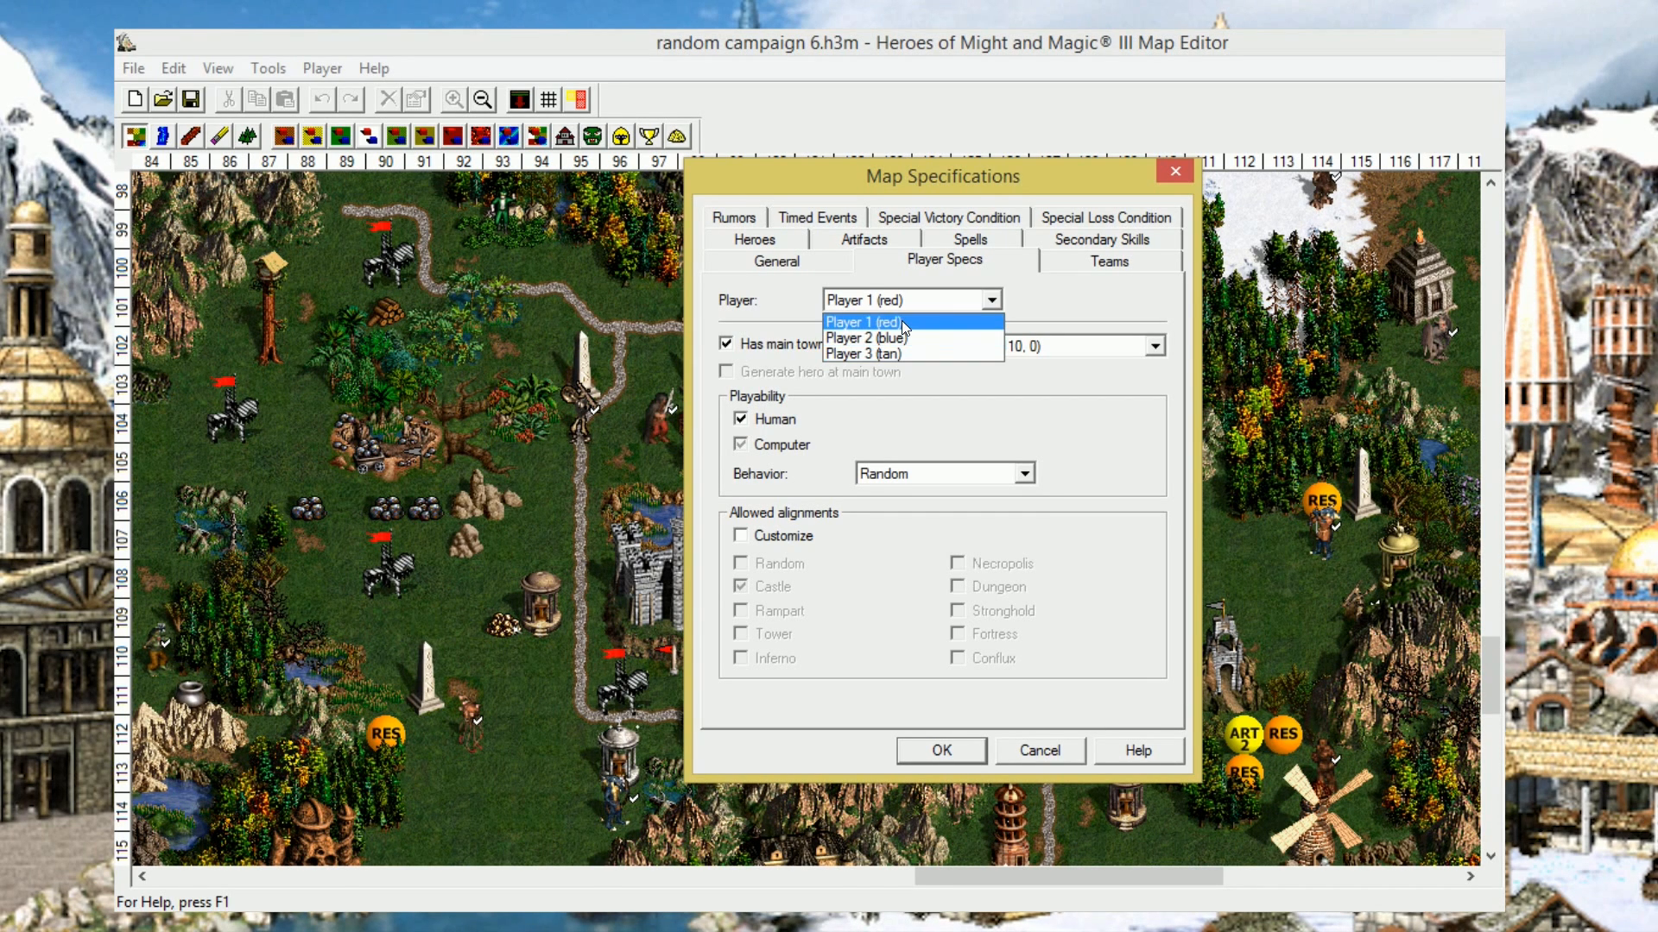
click(901, 321)
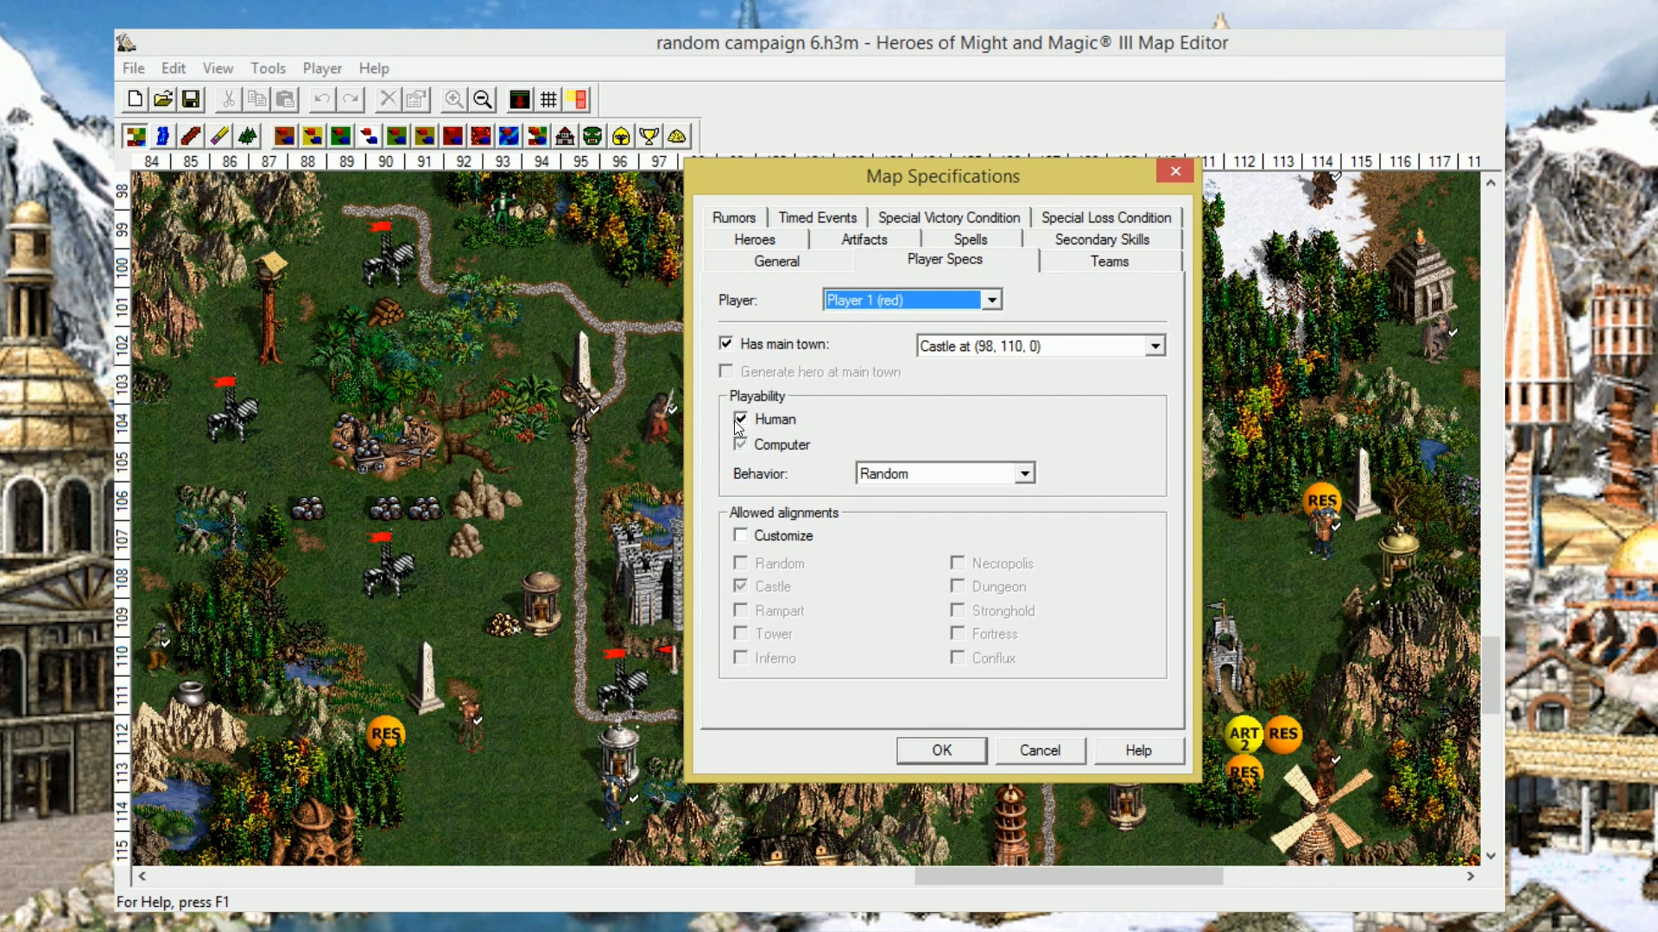
click(992, 300)
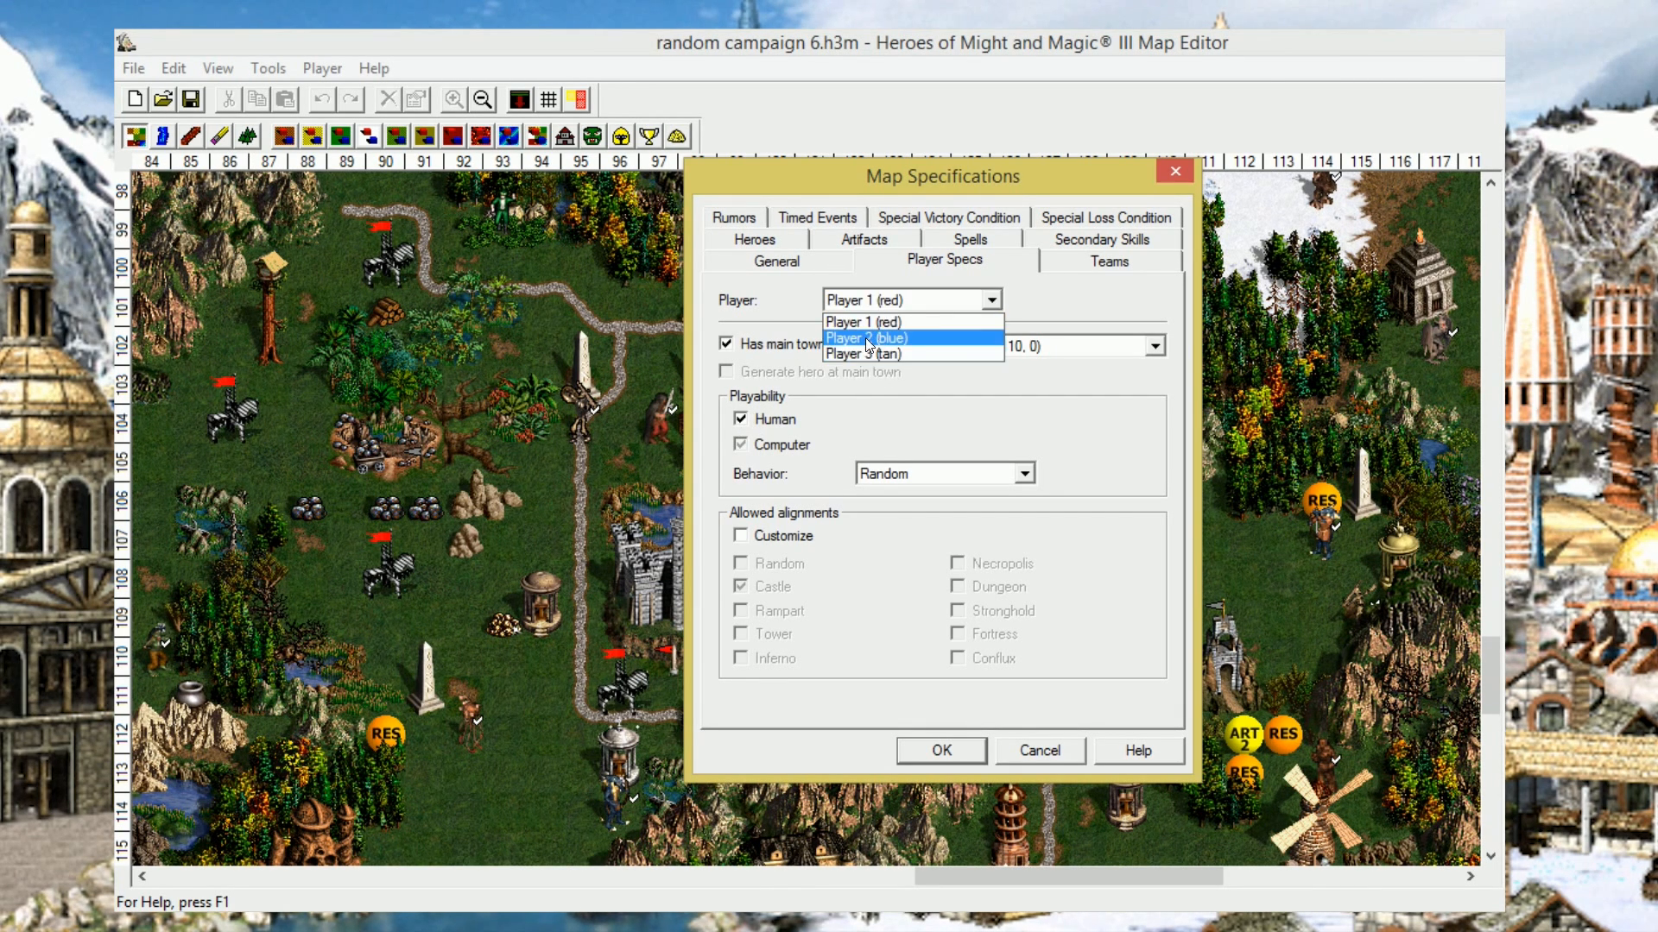
click(865, 338)
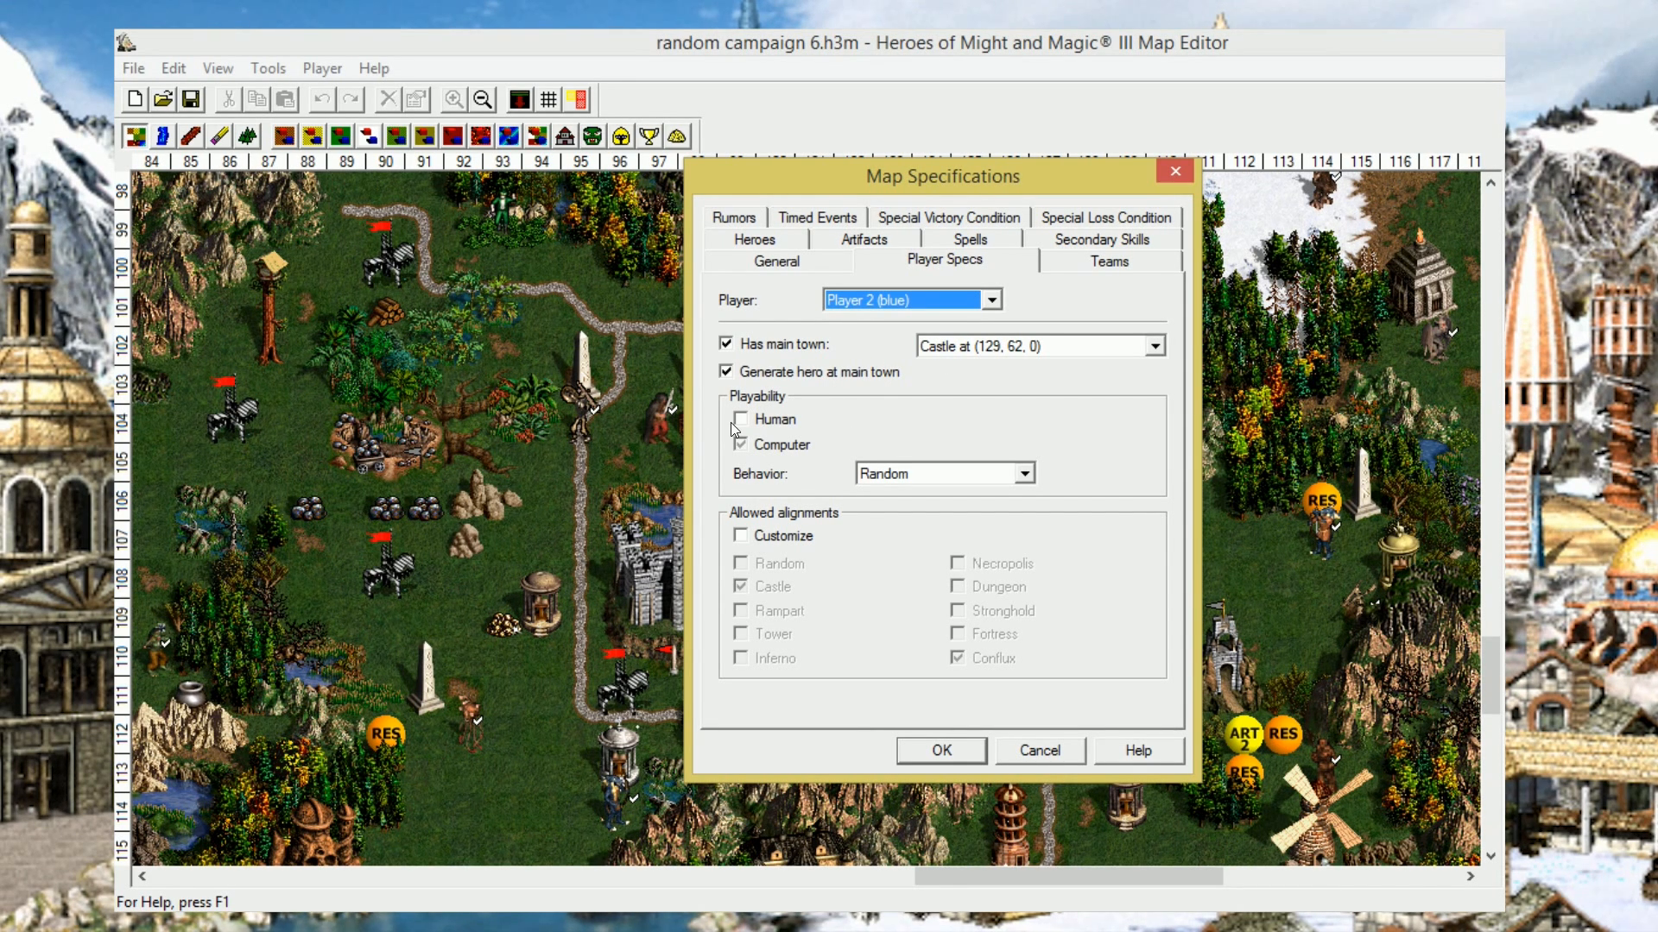
scroll(995, 304, up, 1)
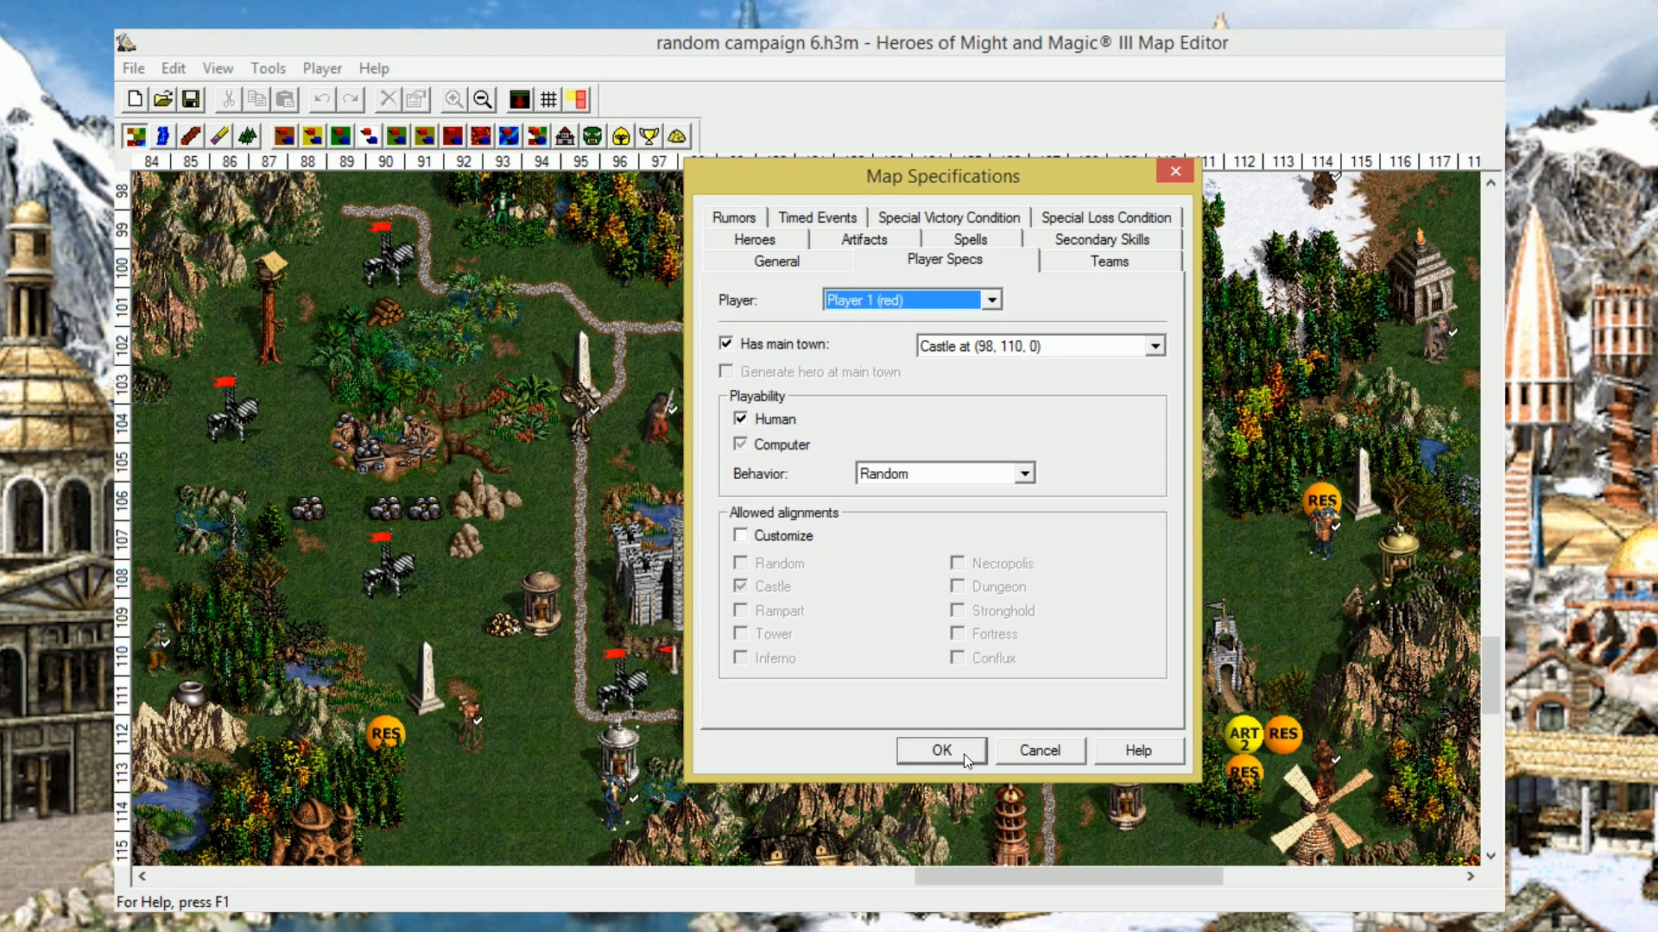
click(941, 751)
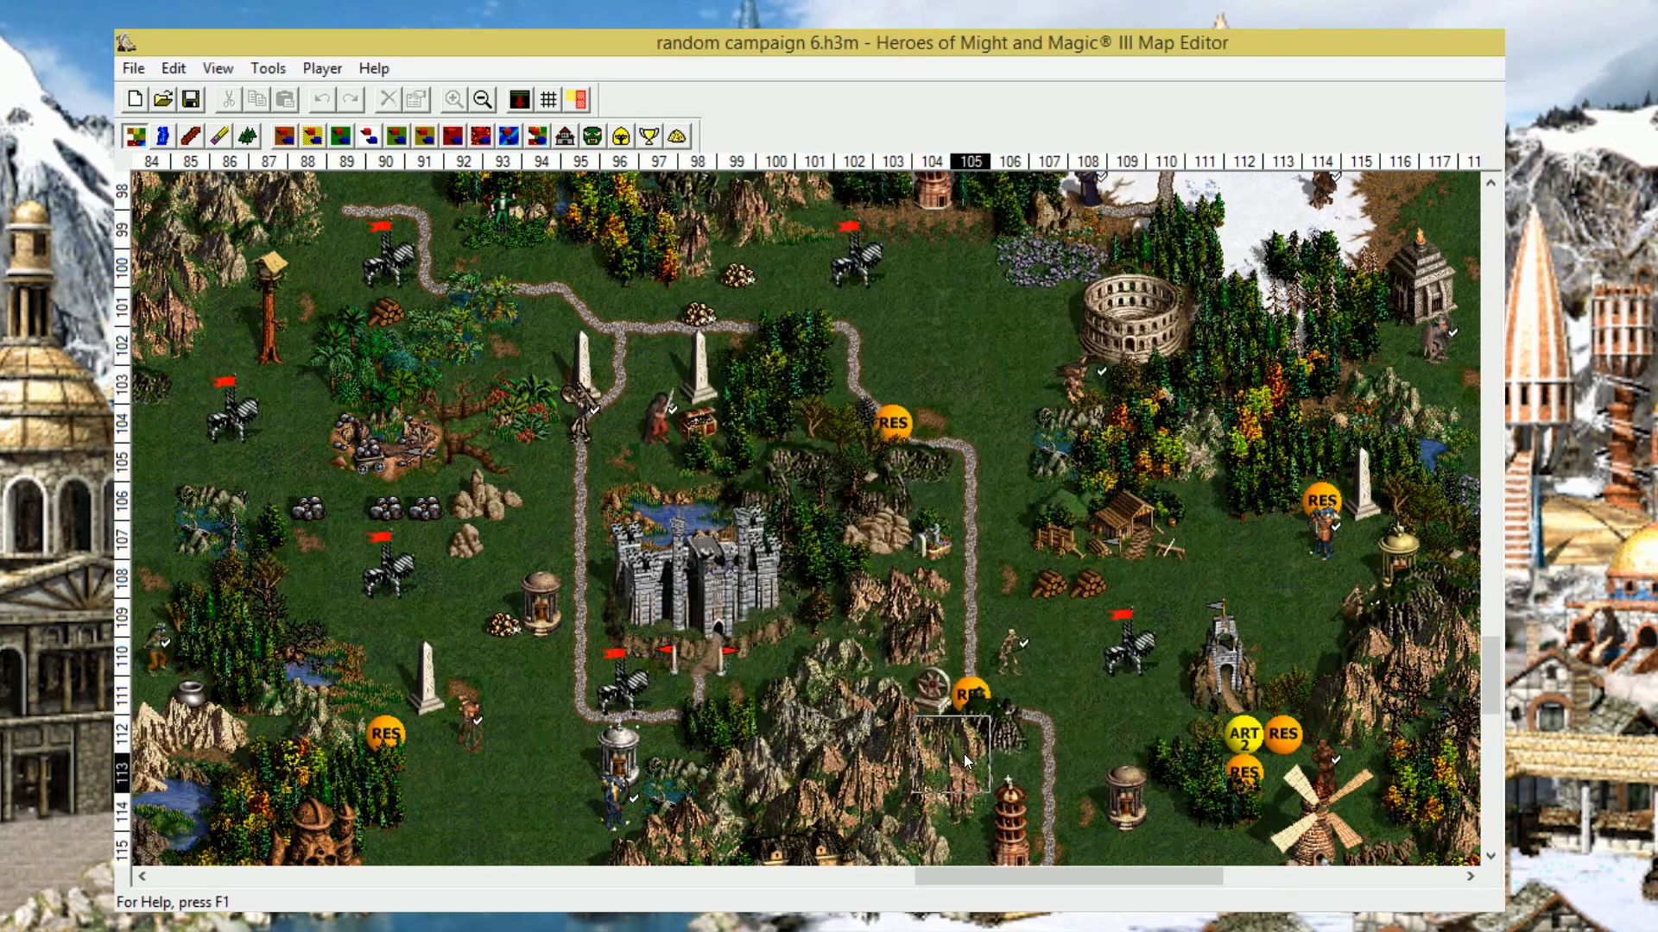
Step: Examine the properties of the red hero placeholder beside the small tower east of the castle, then select the placeholder north of the castle
click(622, 138)
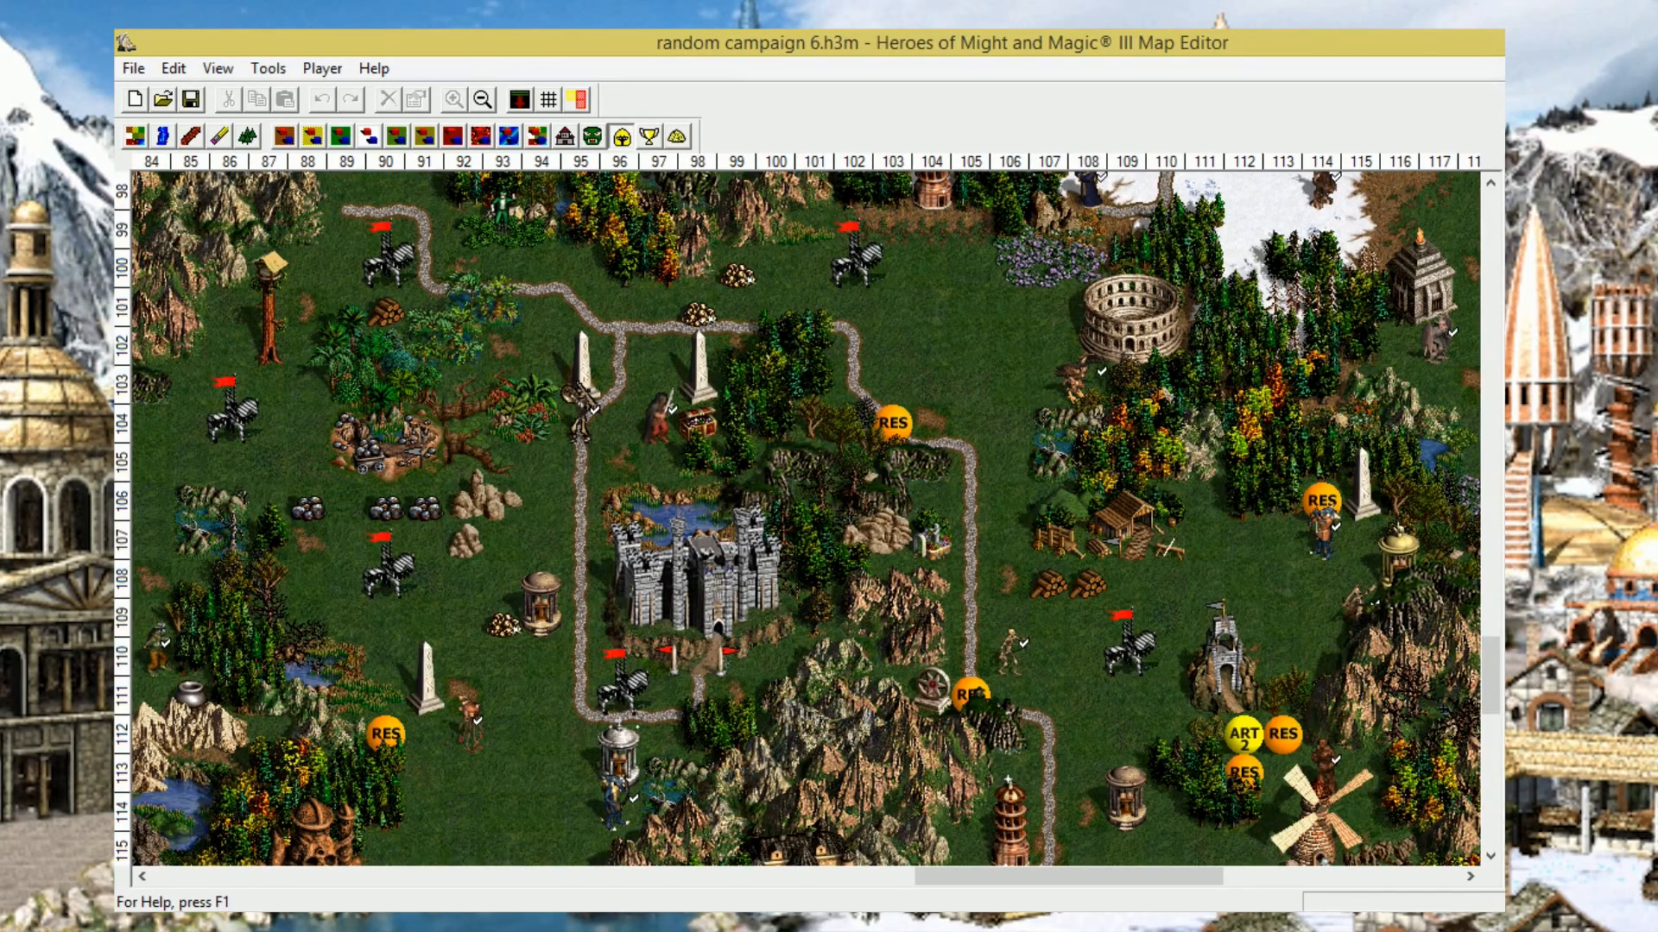
double_click(1129, 653)
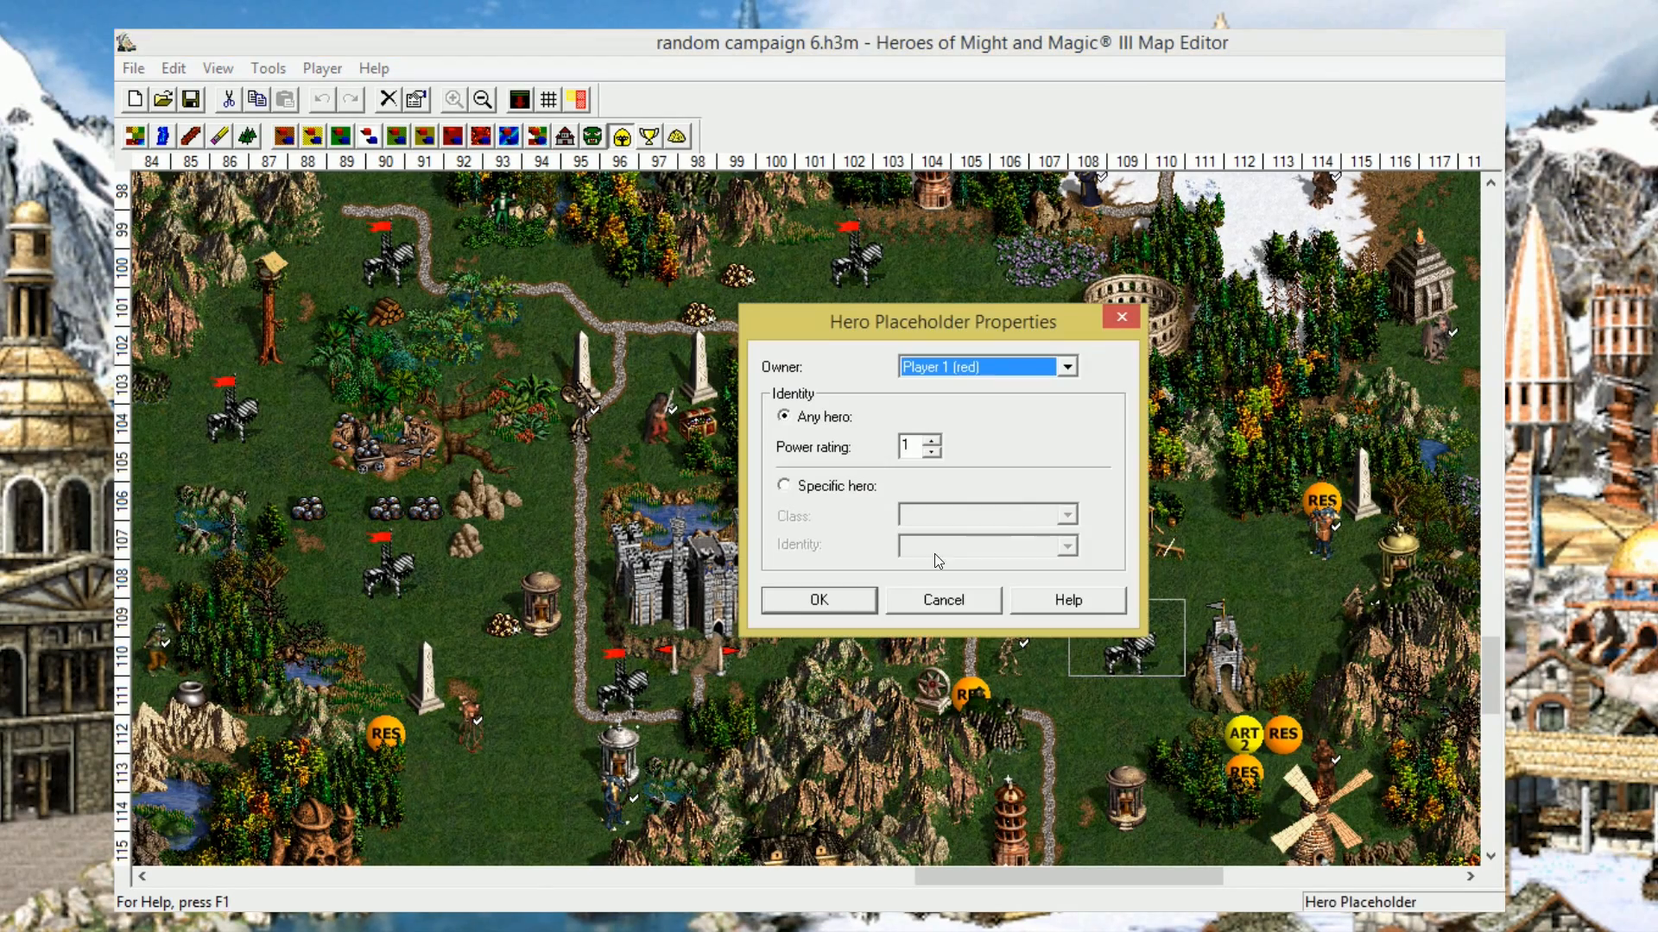
click(943, 599)
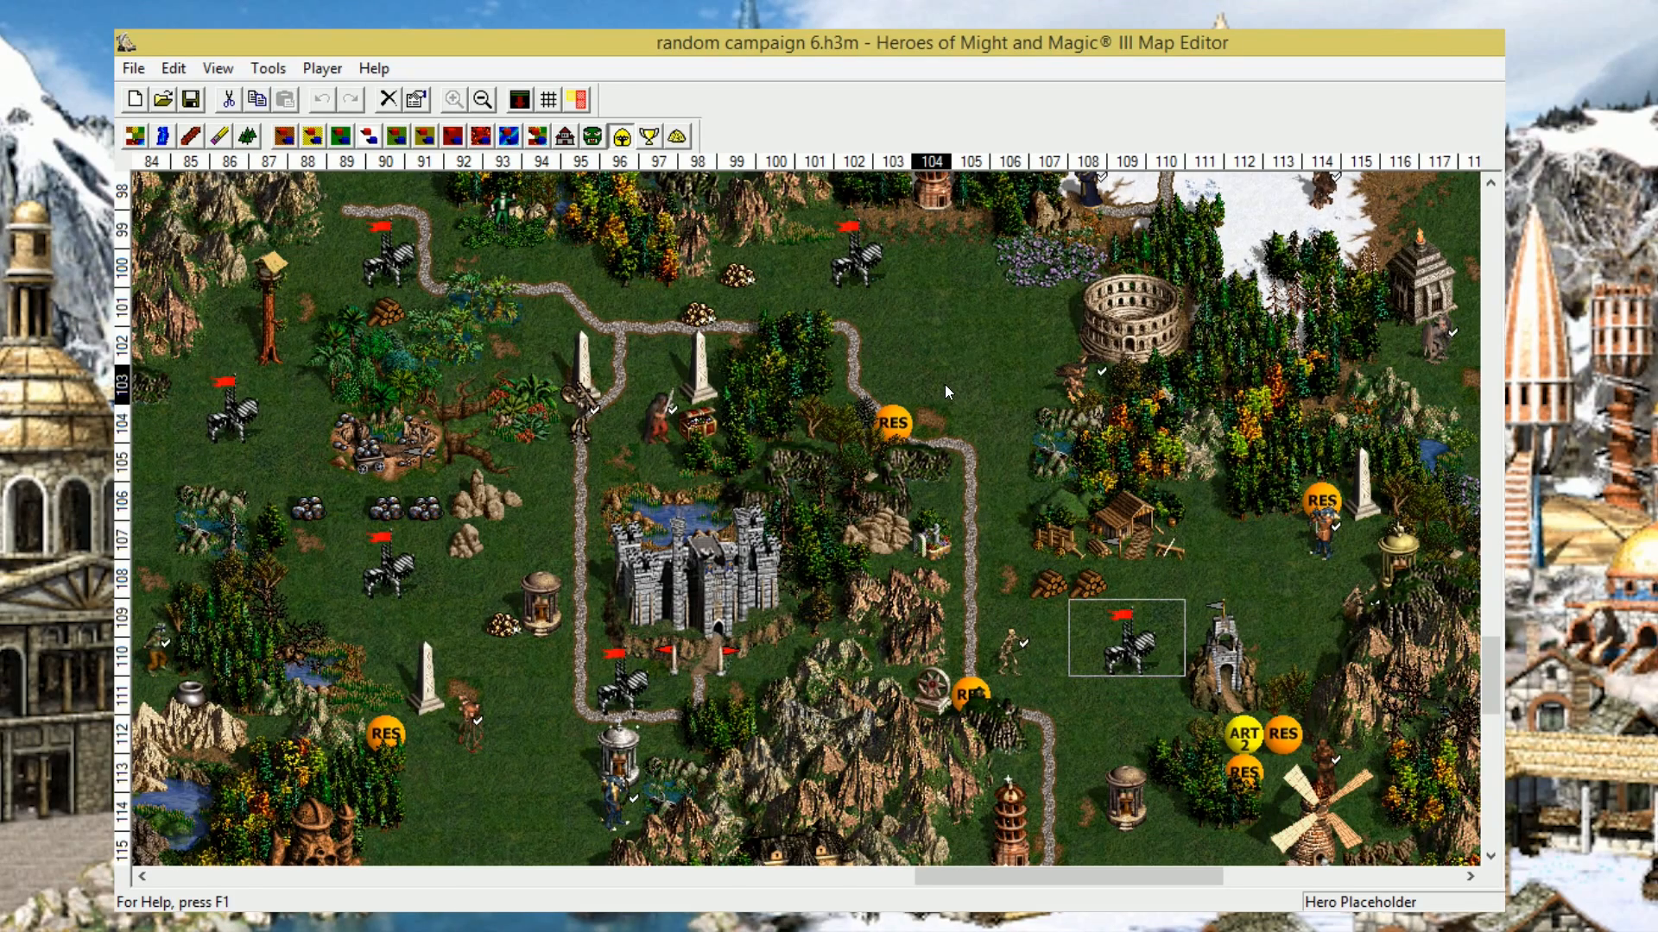
click(855, 269)
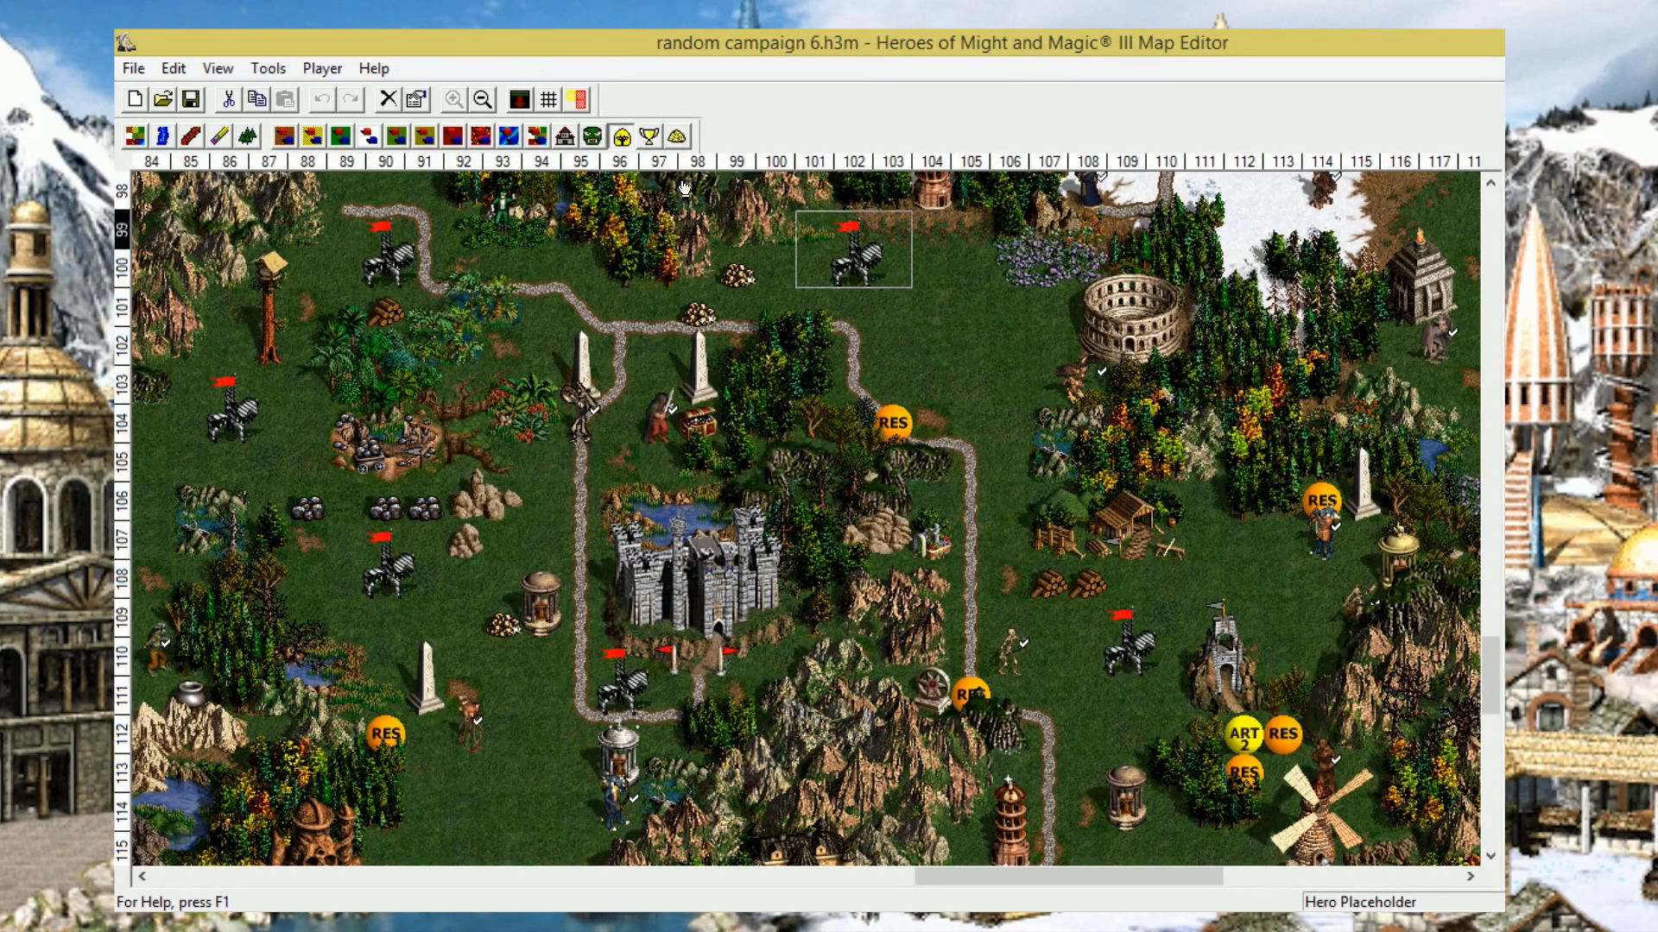
Step: Review Player 1's playability settings and the special victory conditions in the map specifications
click(268, 68)
click(207, 262)
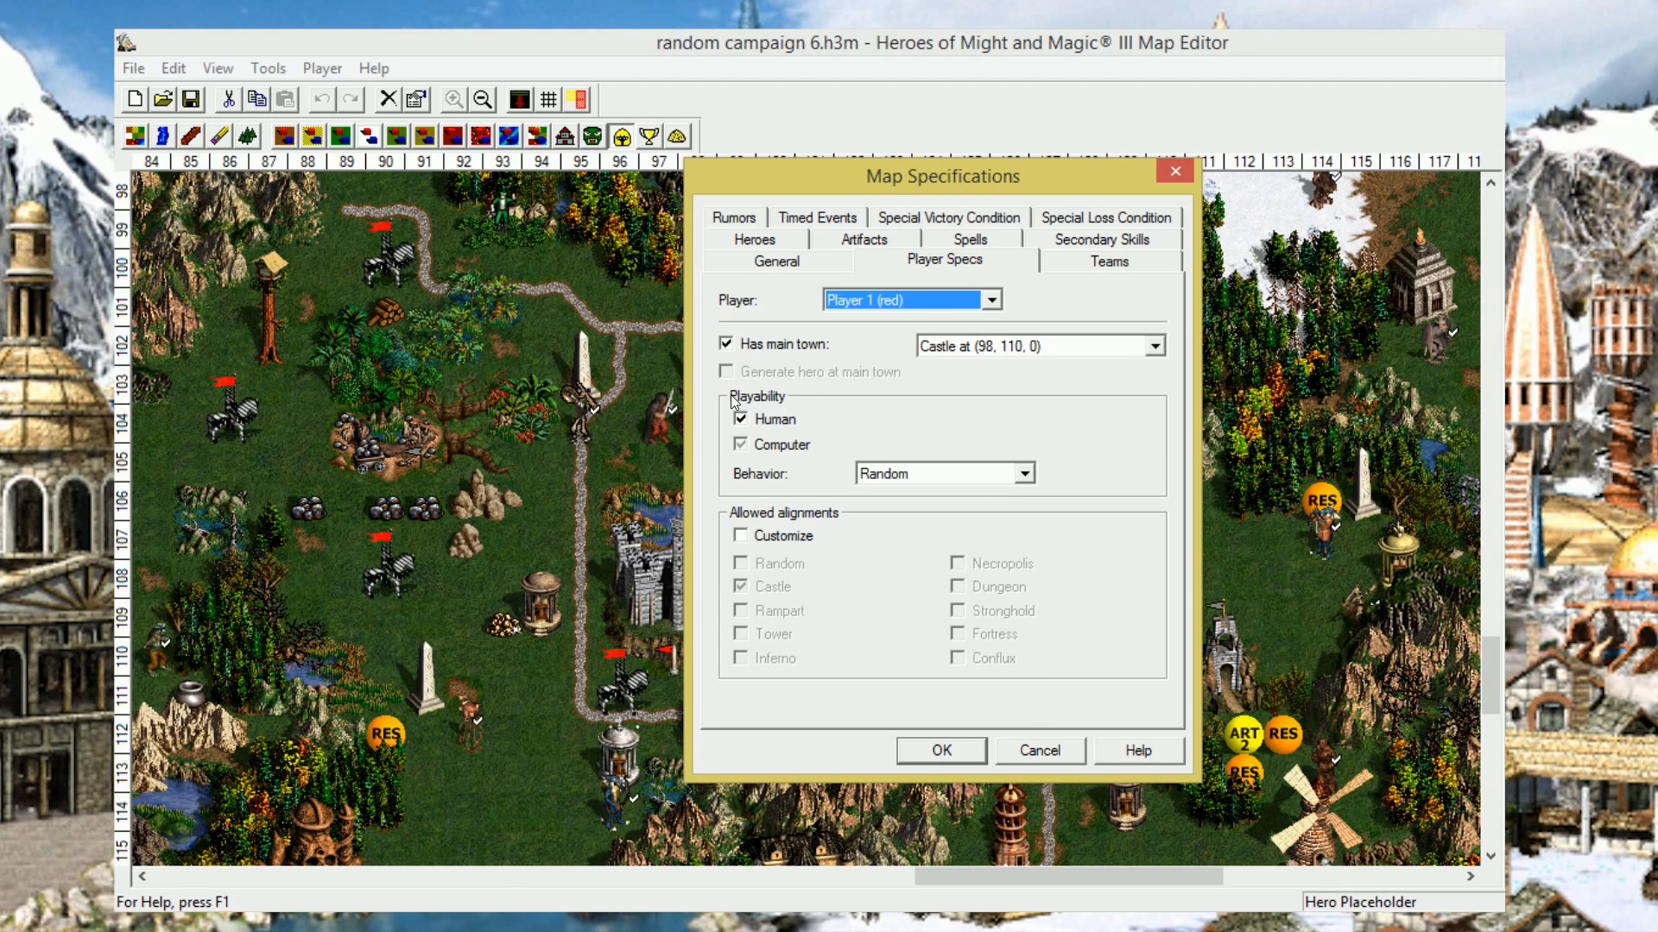
click(941, 750)
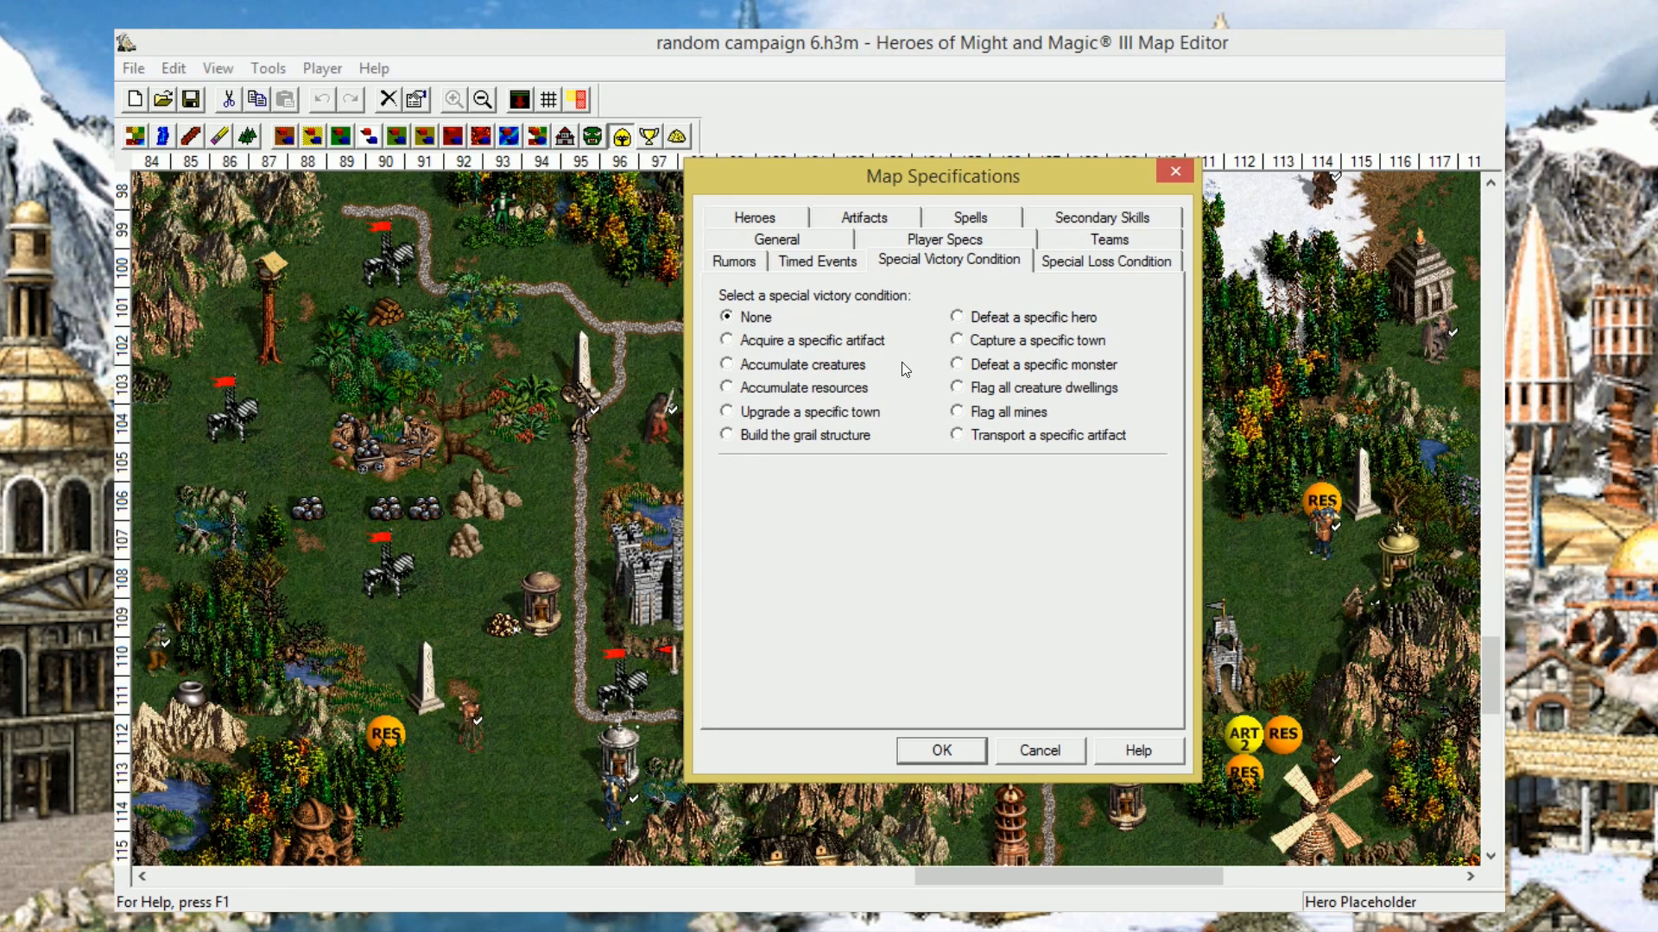
click(779, 238)
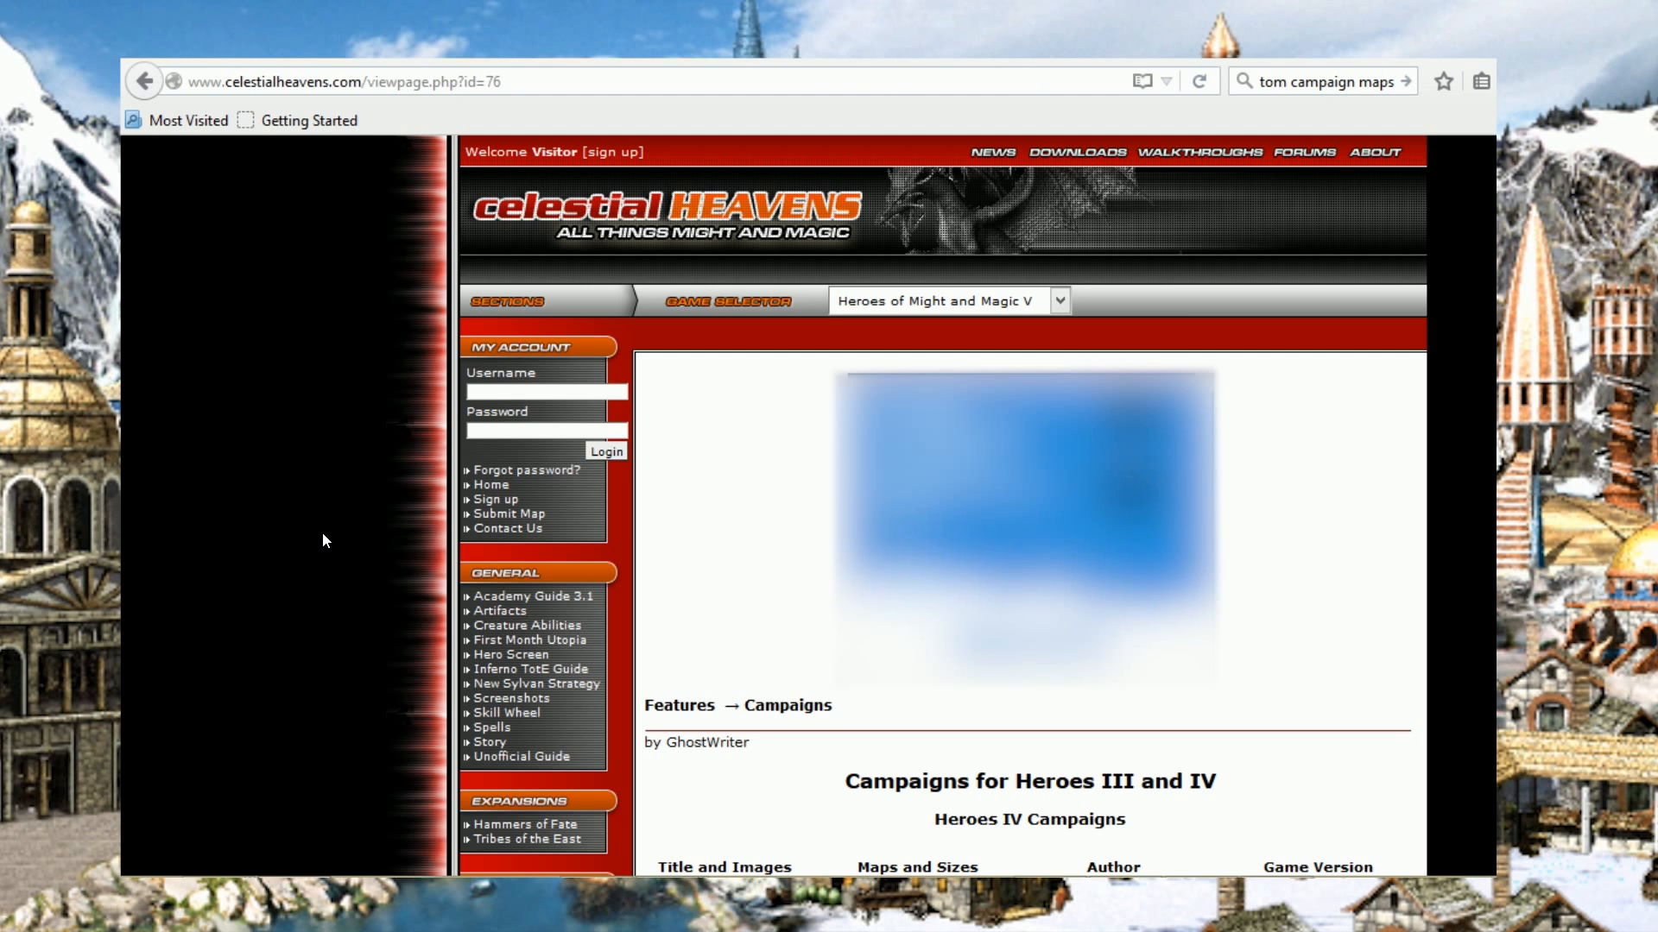
Step: In the web browser, look through the Heroes III campaigns and map series listed on the Celestial Heavens campaigns page
scroll(323, 532, down, 8)
scroll(323, 532, down, 10)
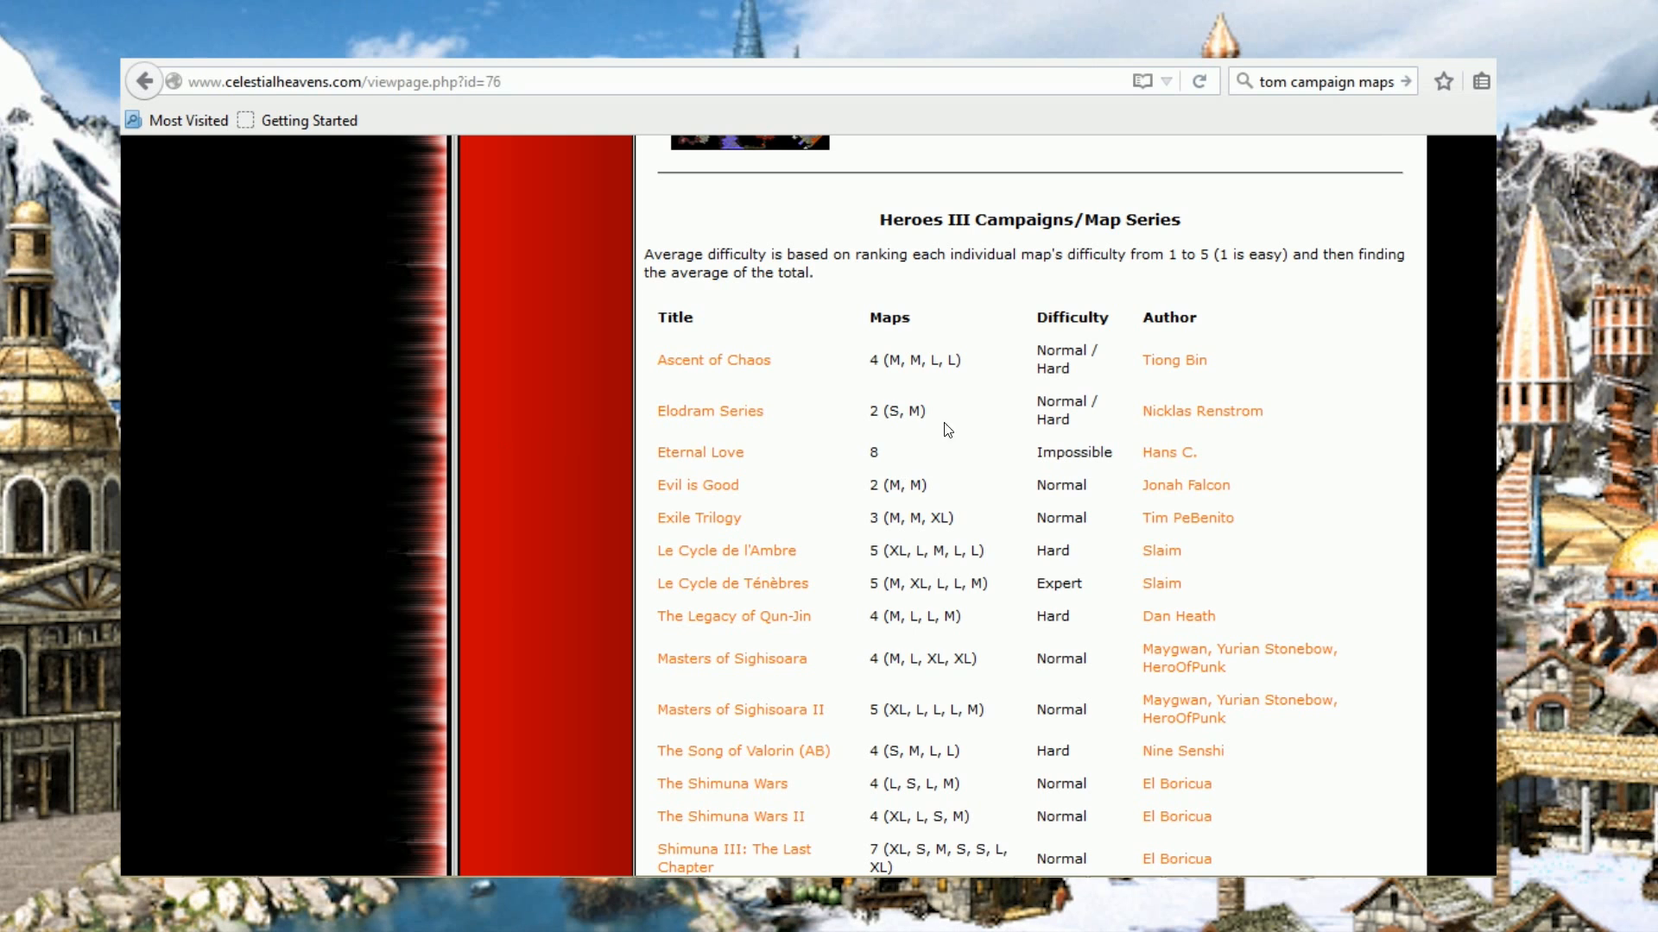
scroll(960, 412, down, 2)
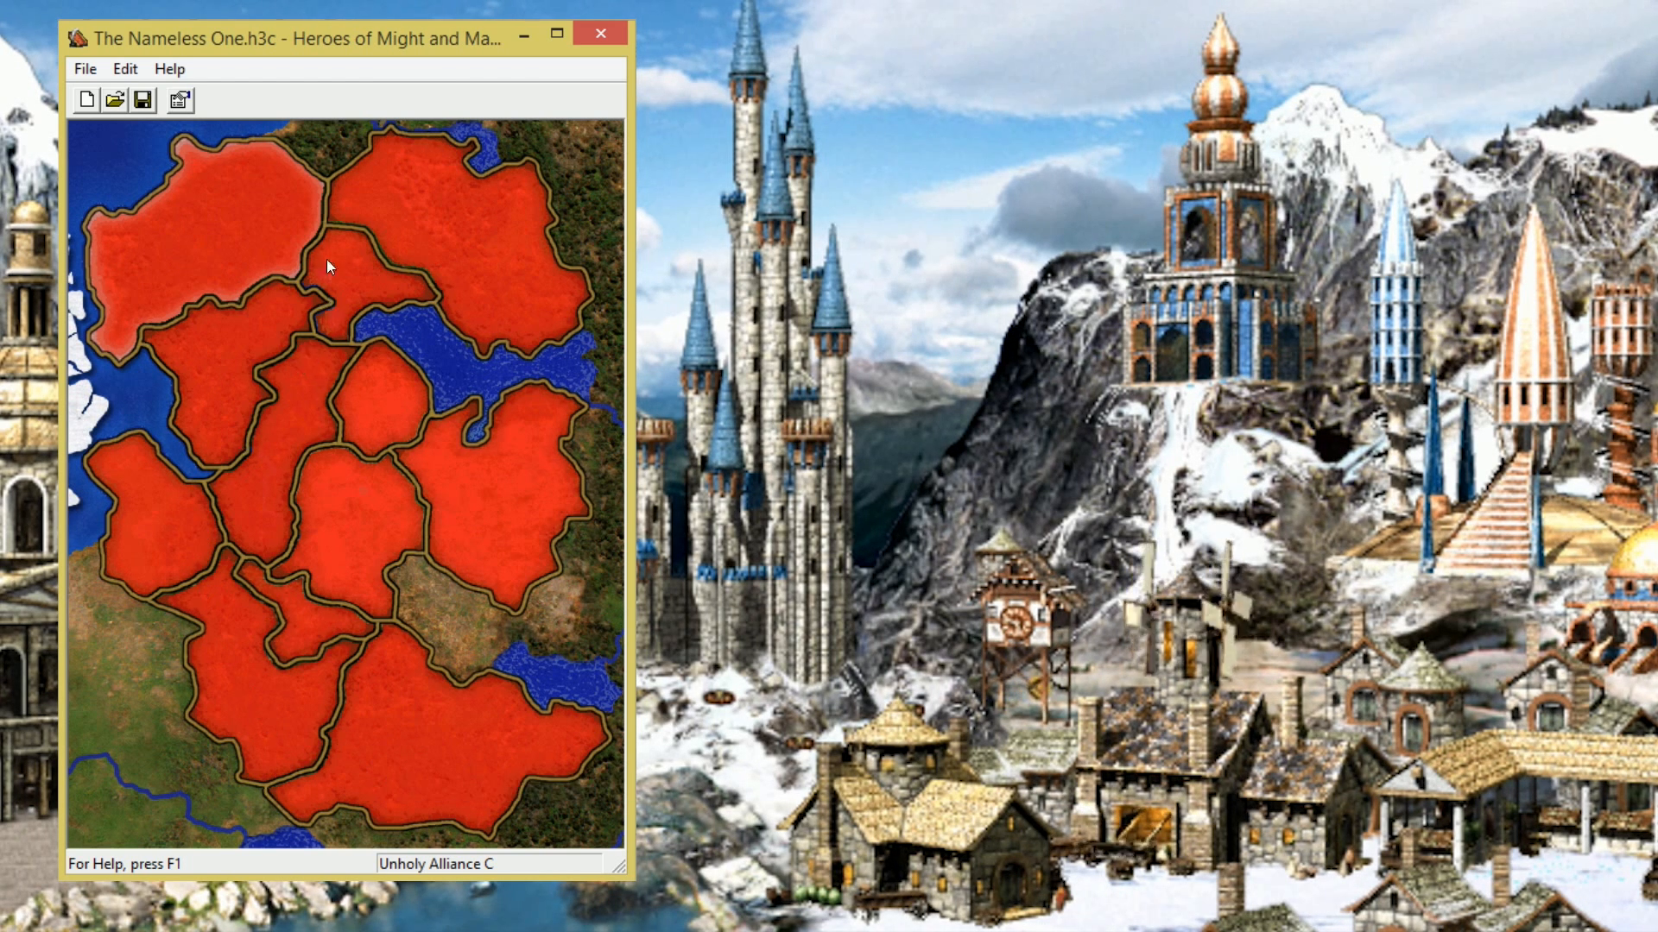
Step: In the Campaign Editor, step through the Unholy Alliance regions of The Nameless One campaign to examine how its scenarios are laid out
click(381, 713)
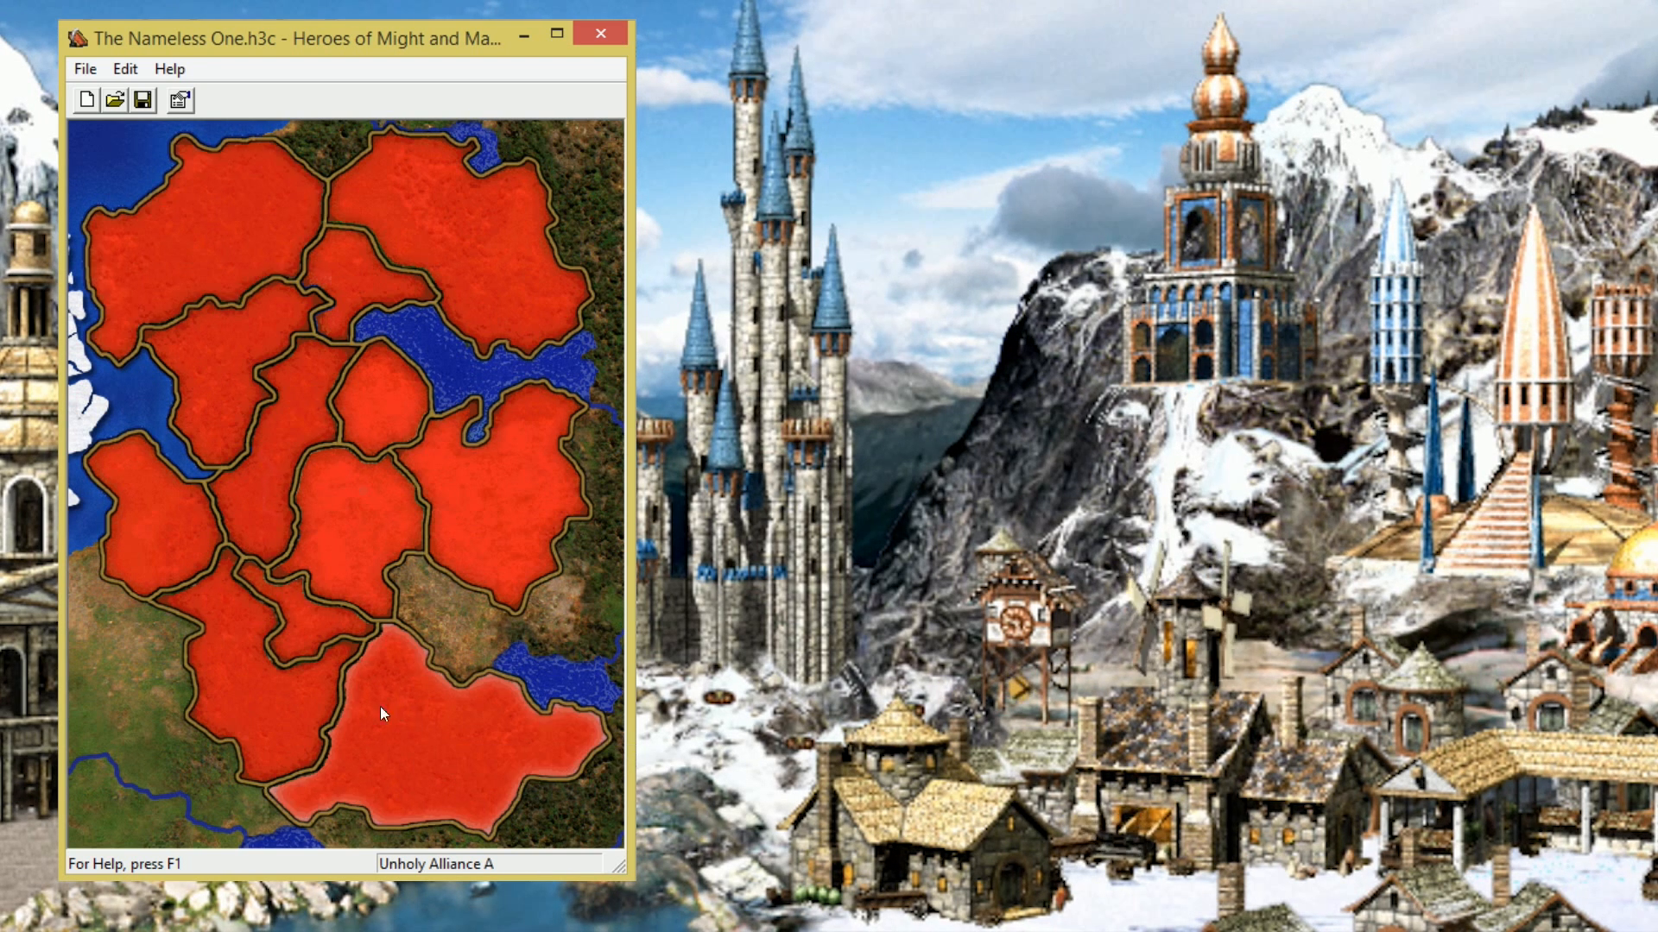
click(287, 718)
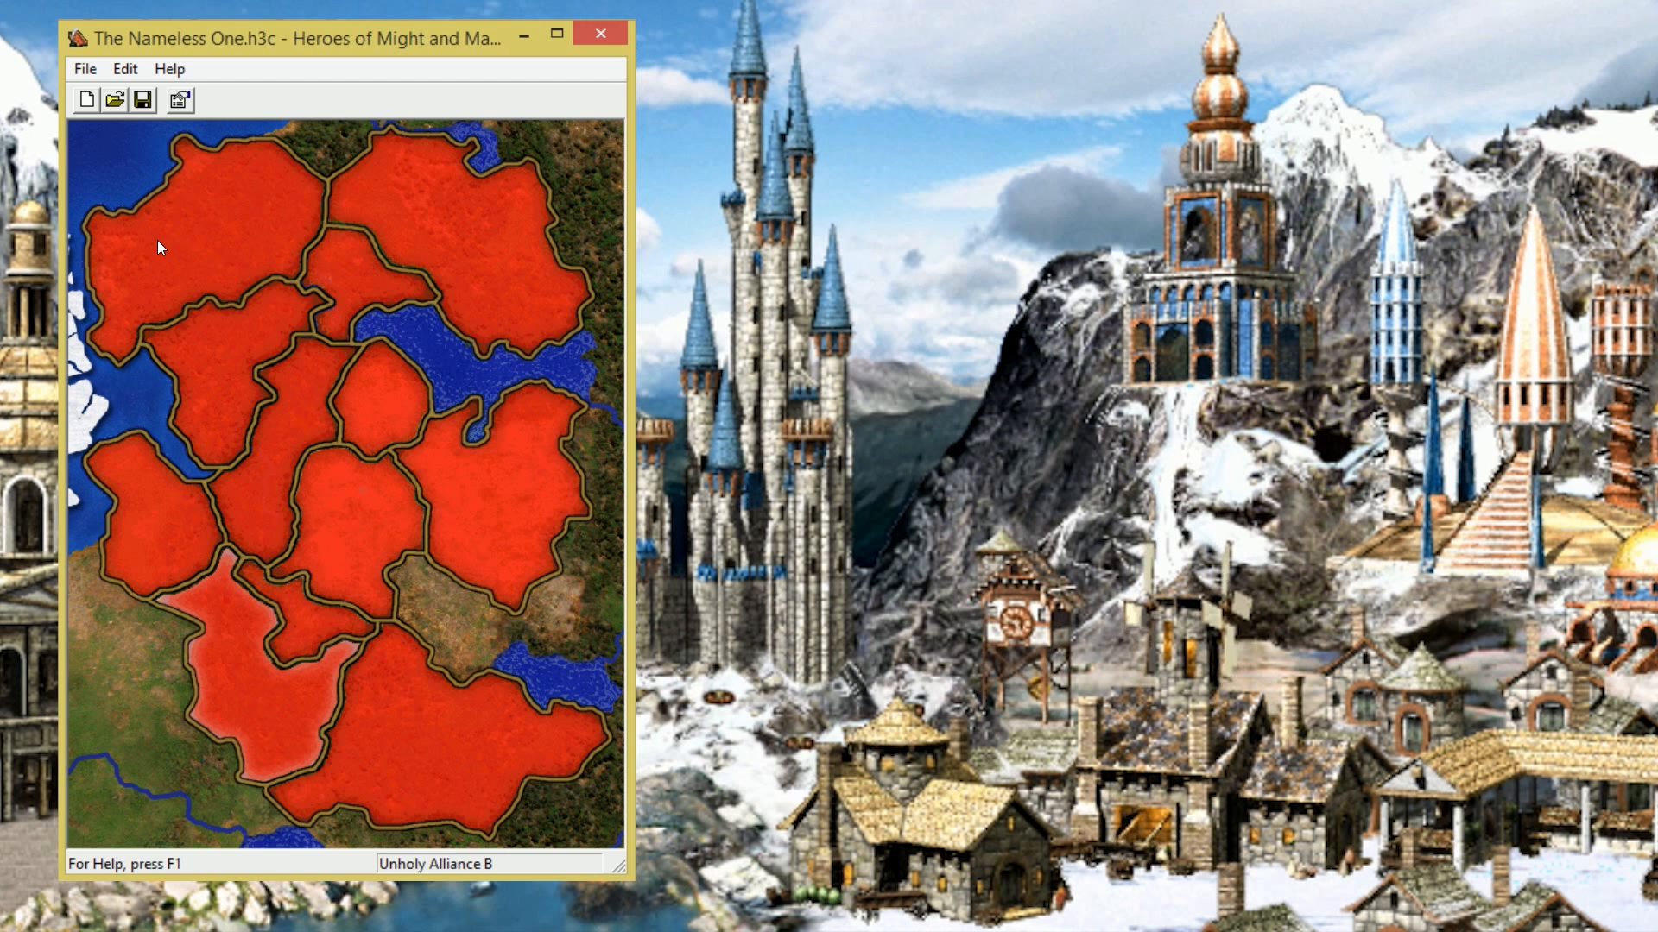
click(453, 204)
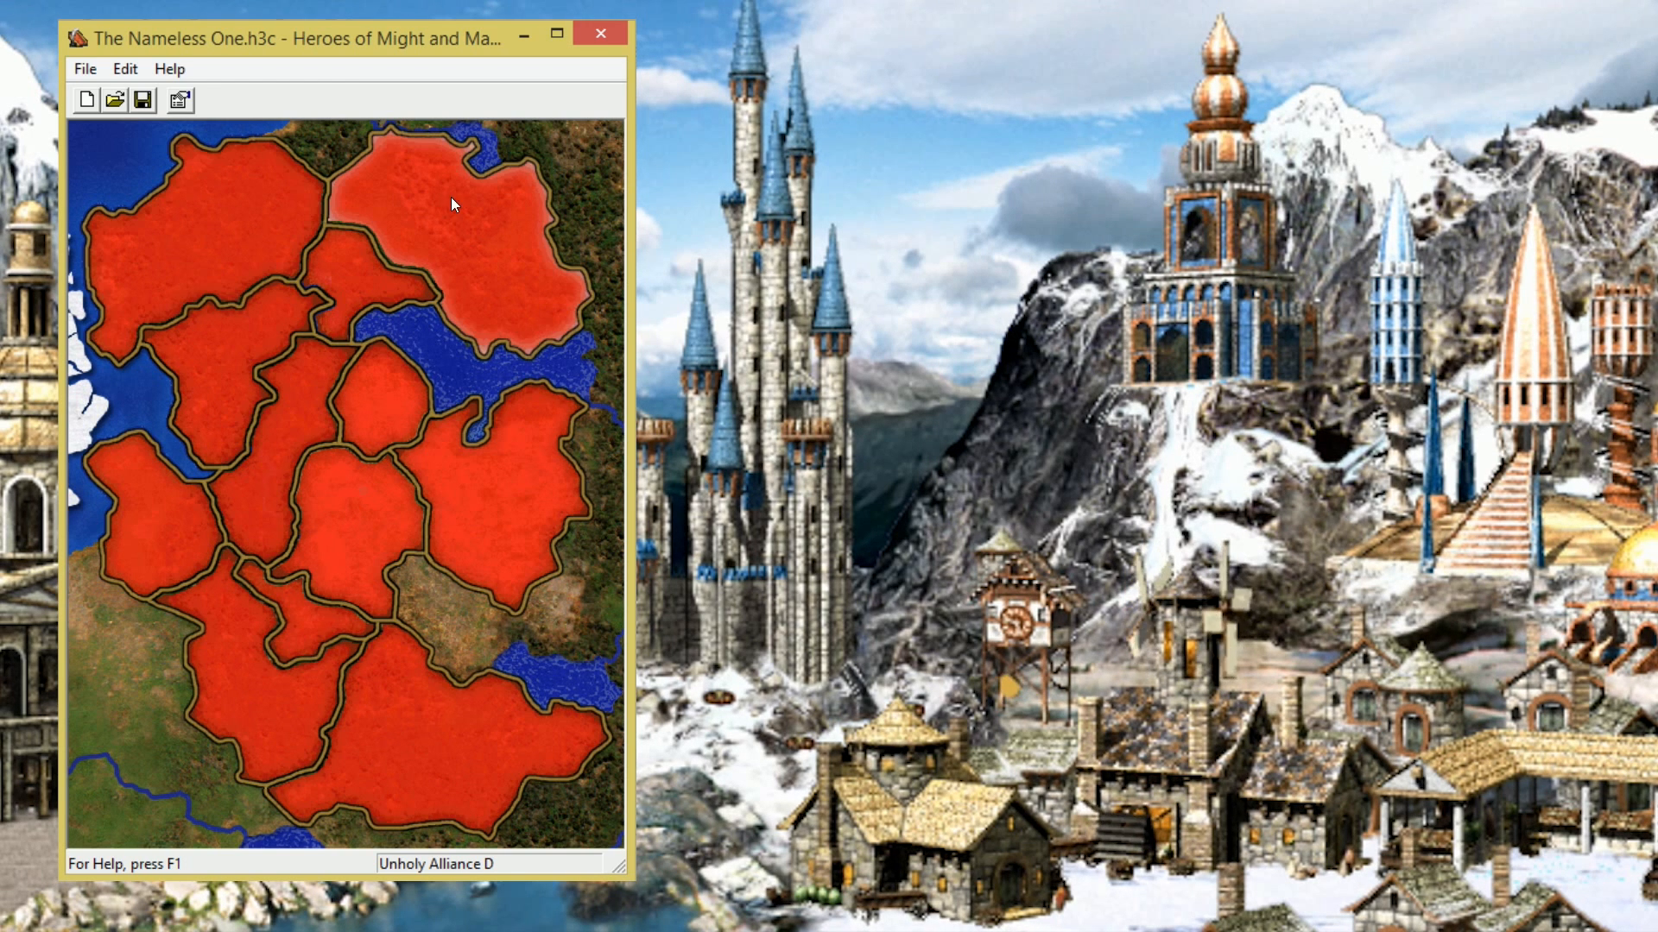
click(333, 257)
click(235, 327)
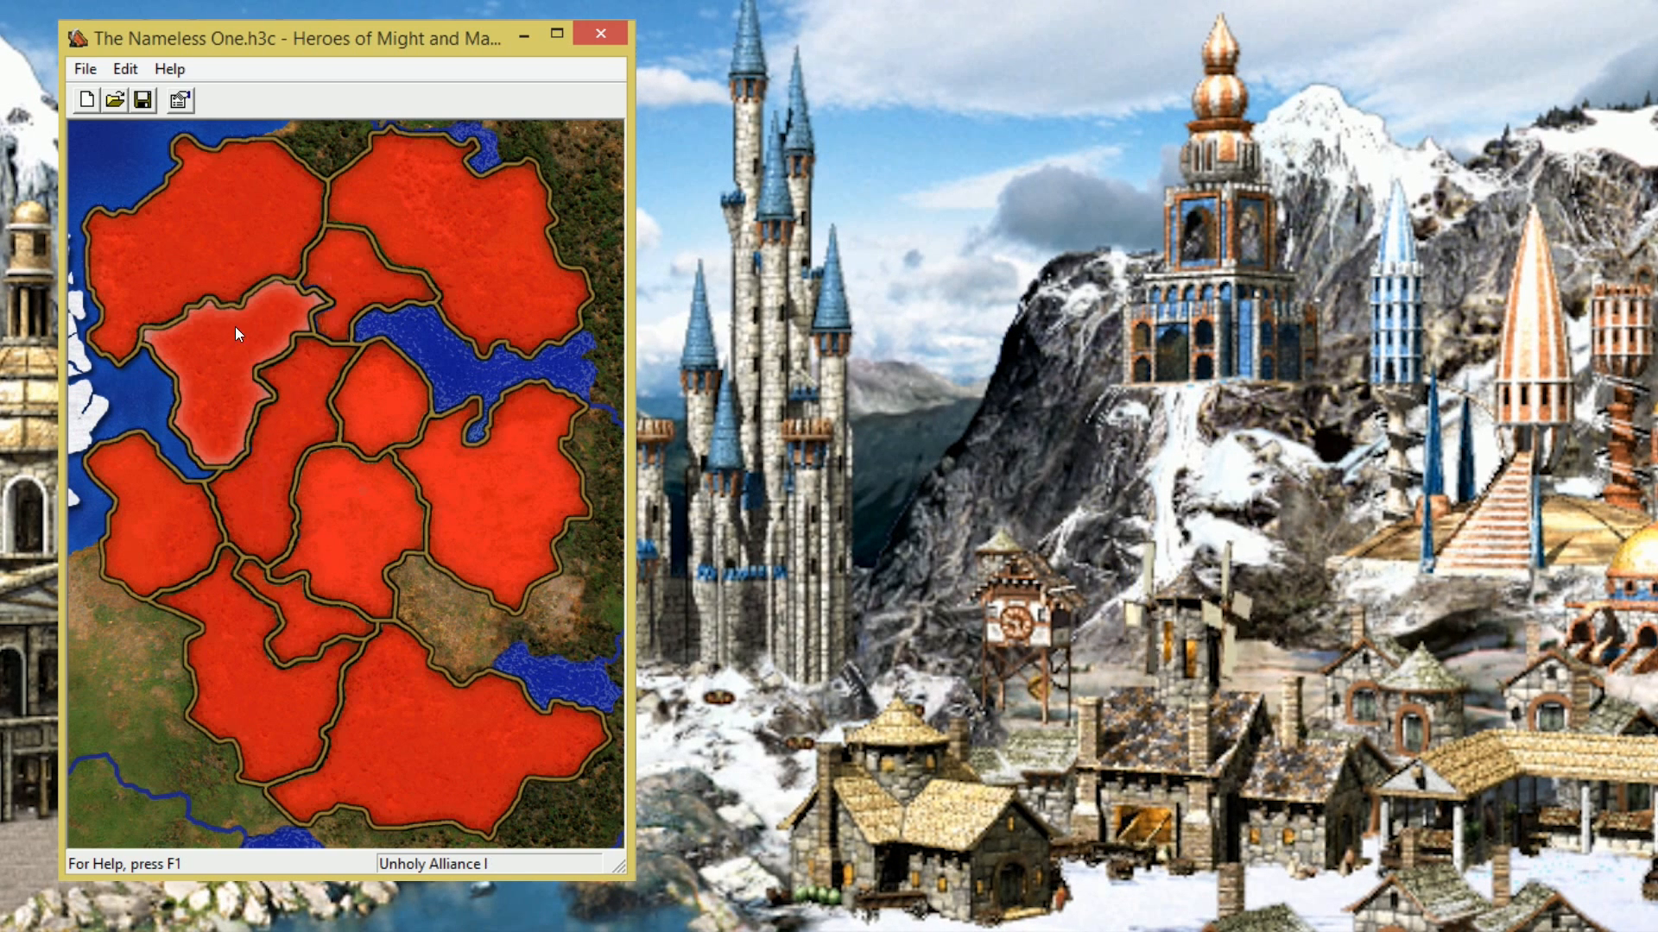
click(314, 412)
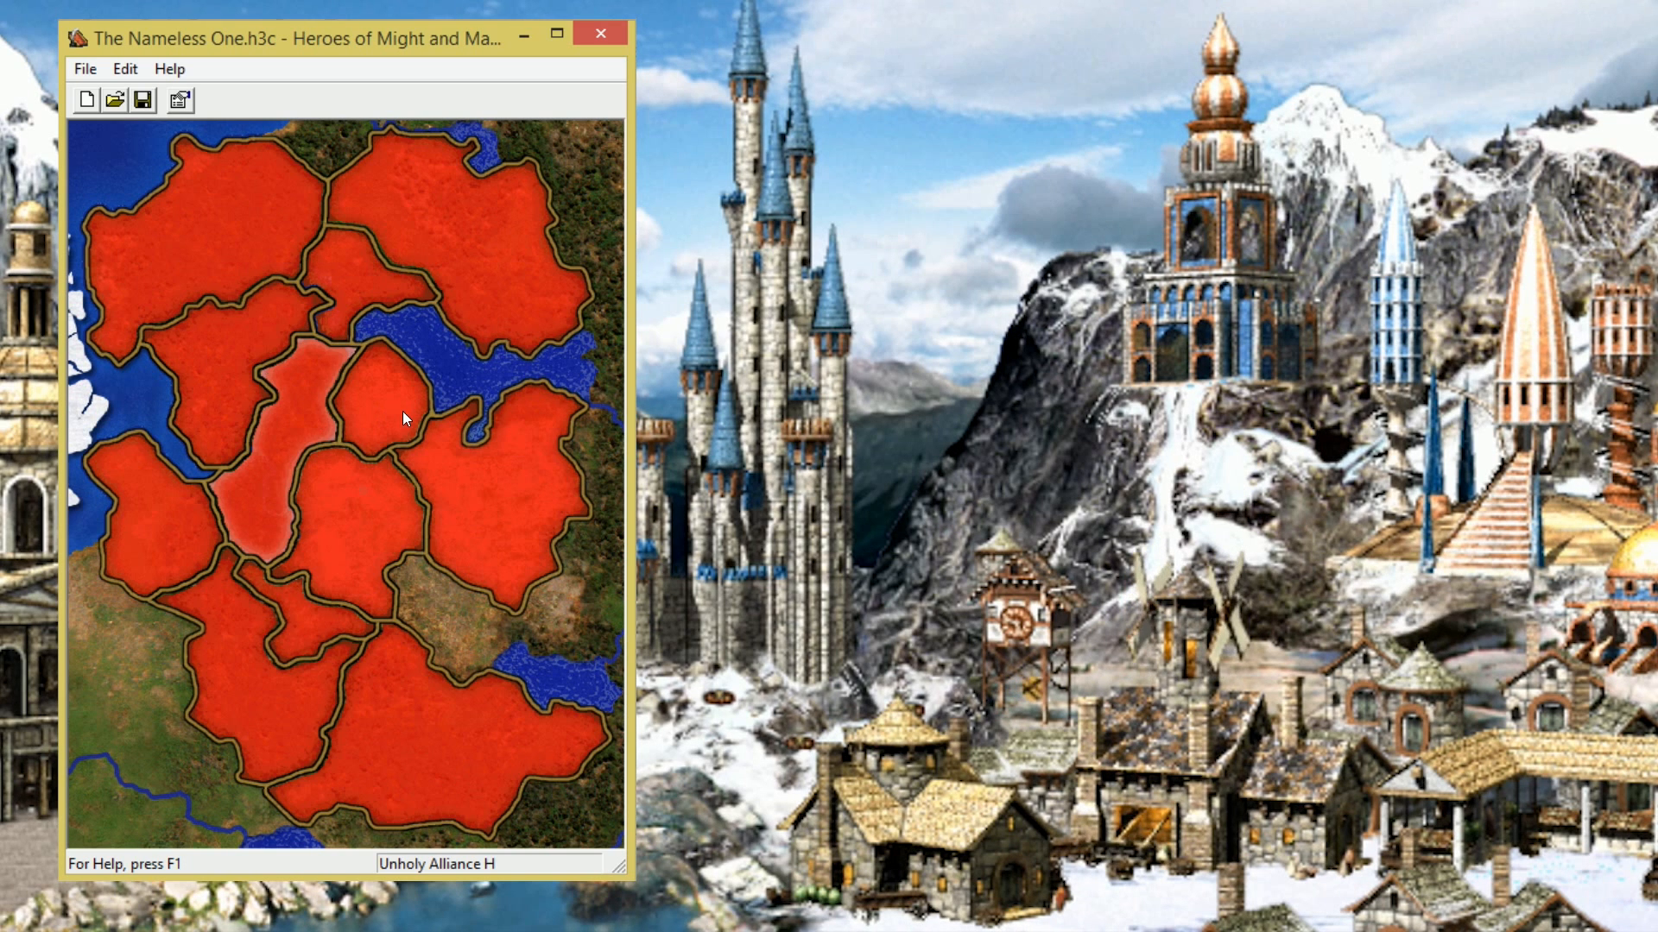
click(523, 504)
click(345, 561)
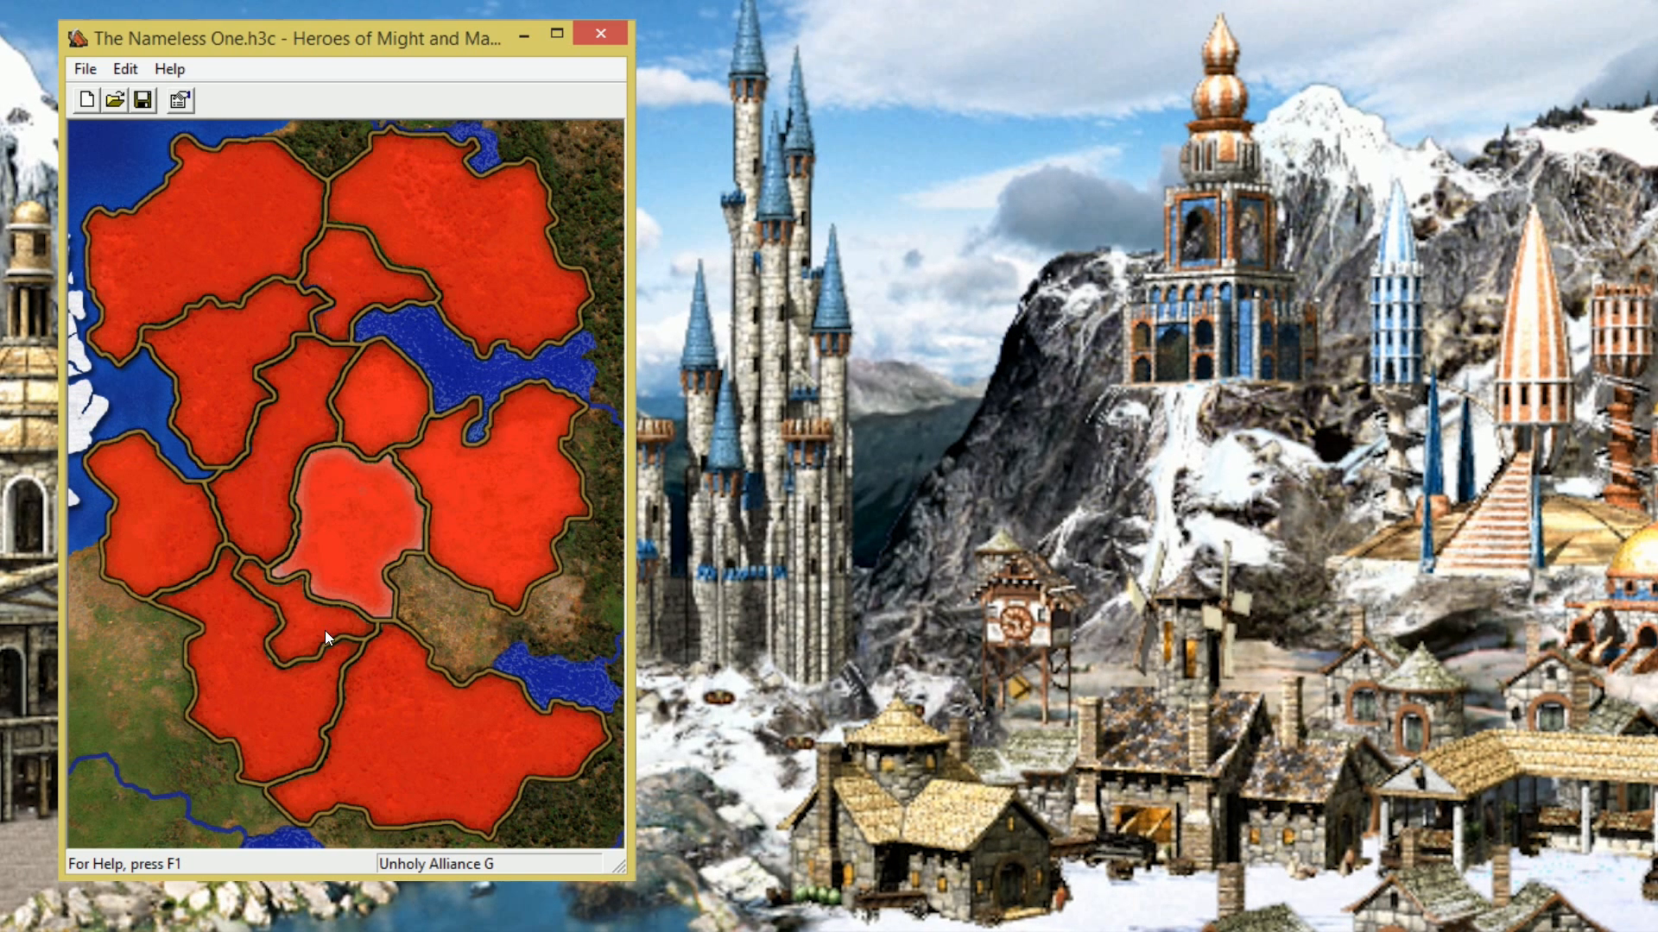
click(324, 630)
click(219, 650)
click(133, 538)
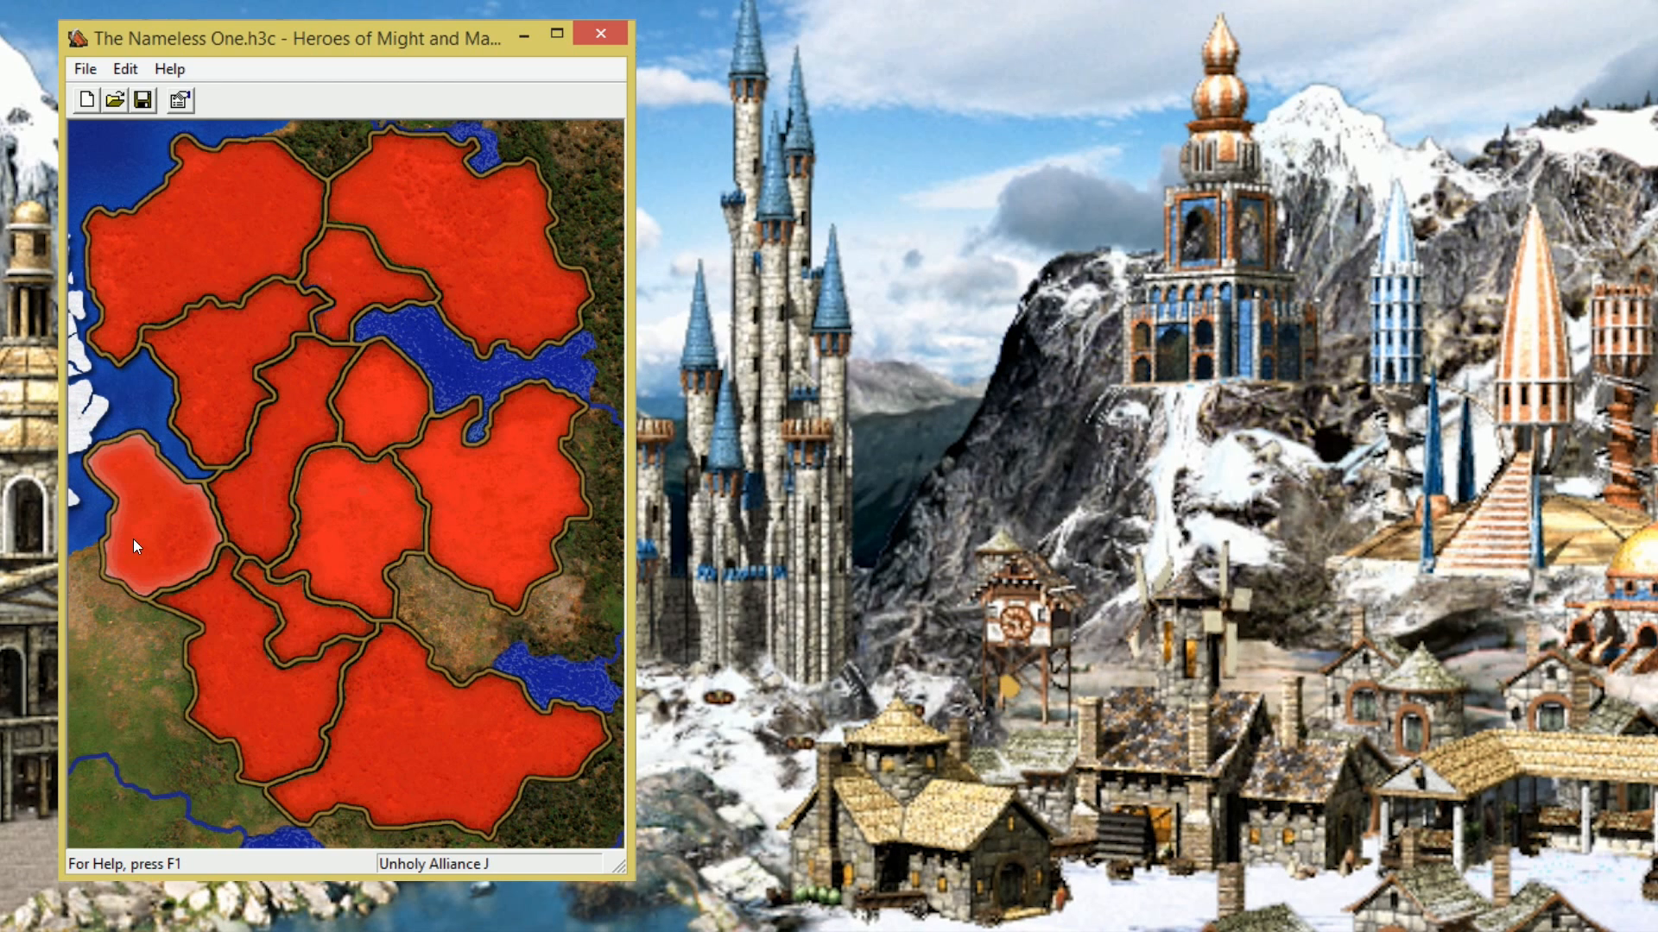
click(175, 208)
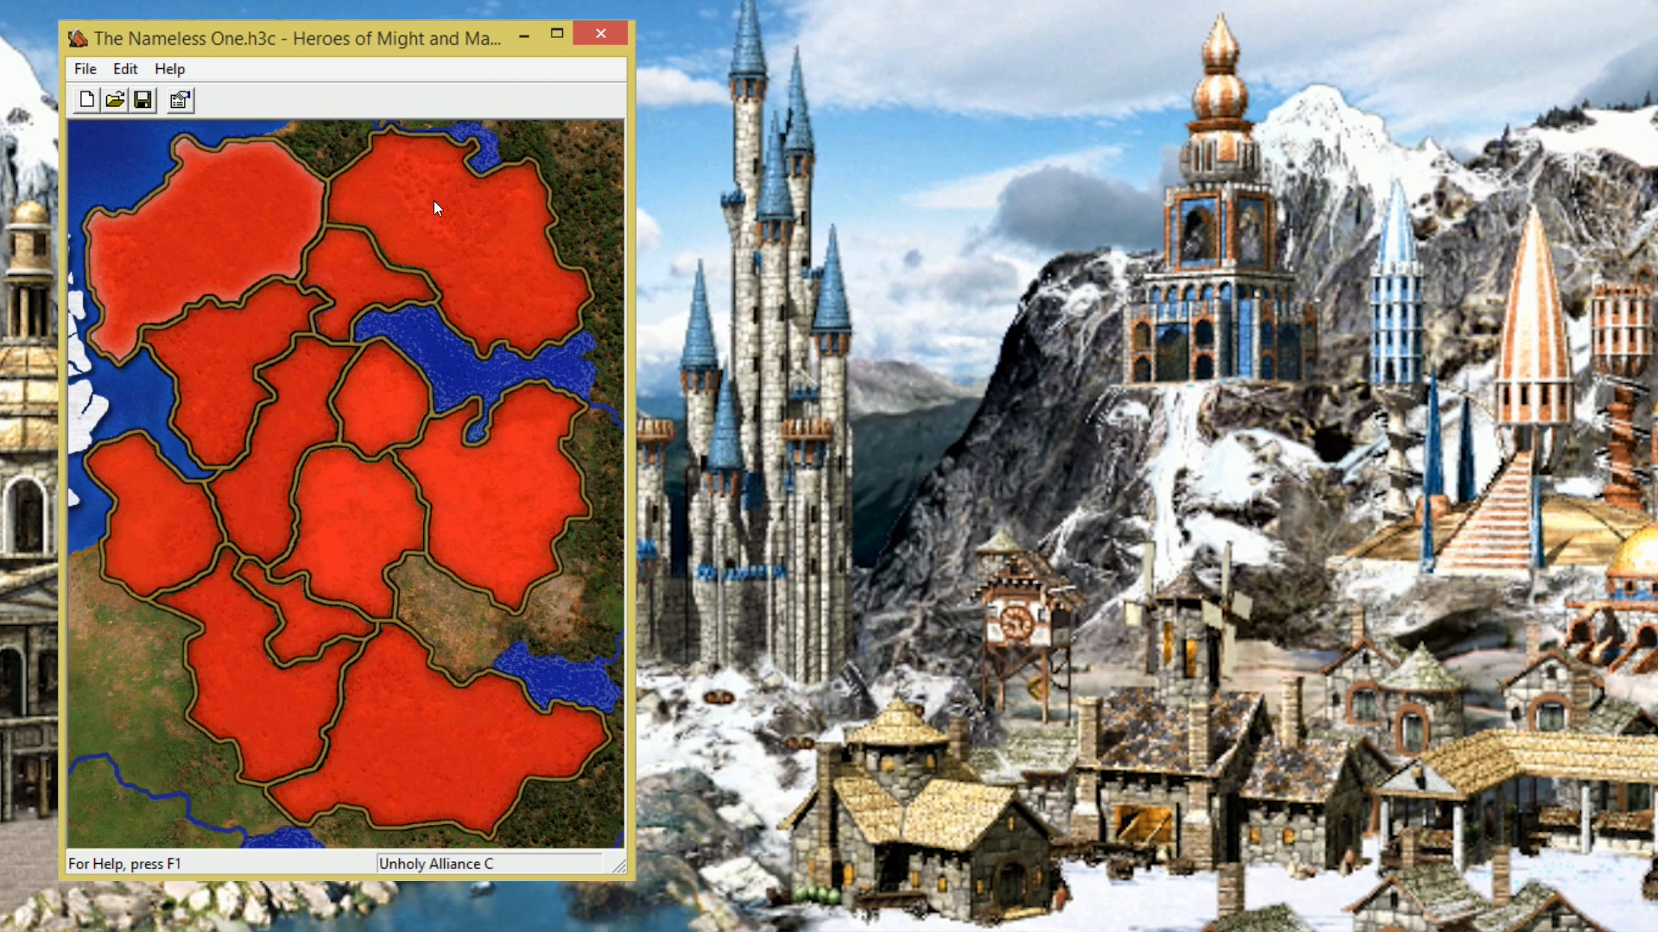
click(434, 202)
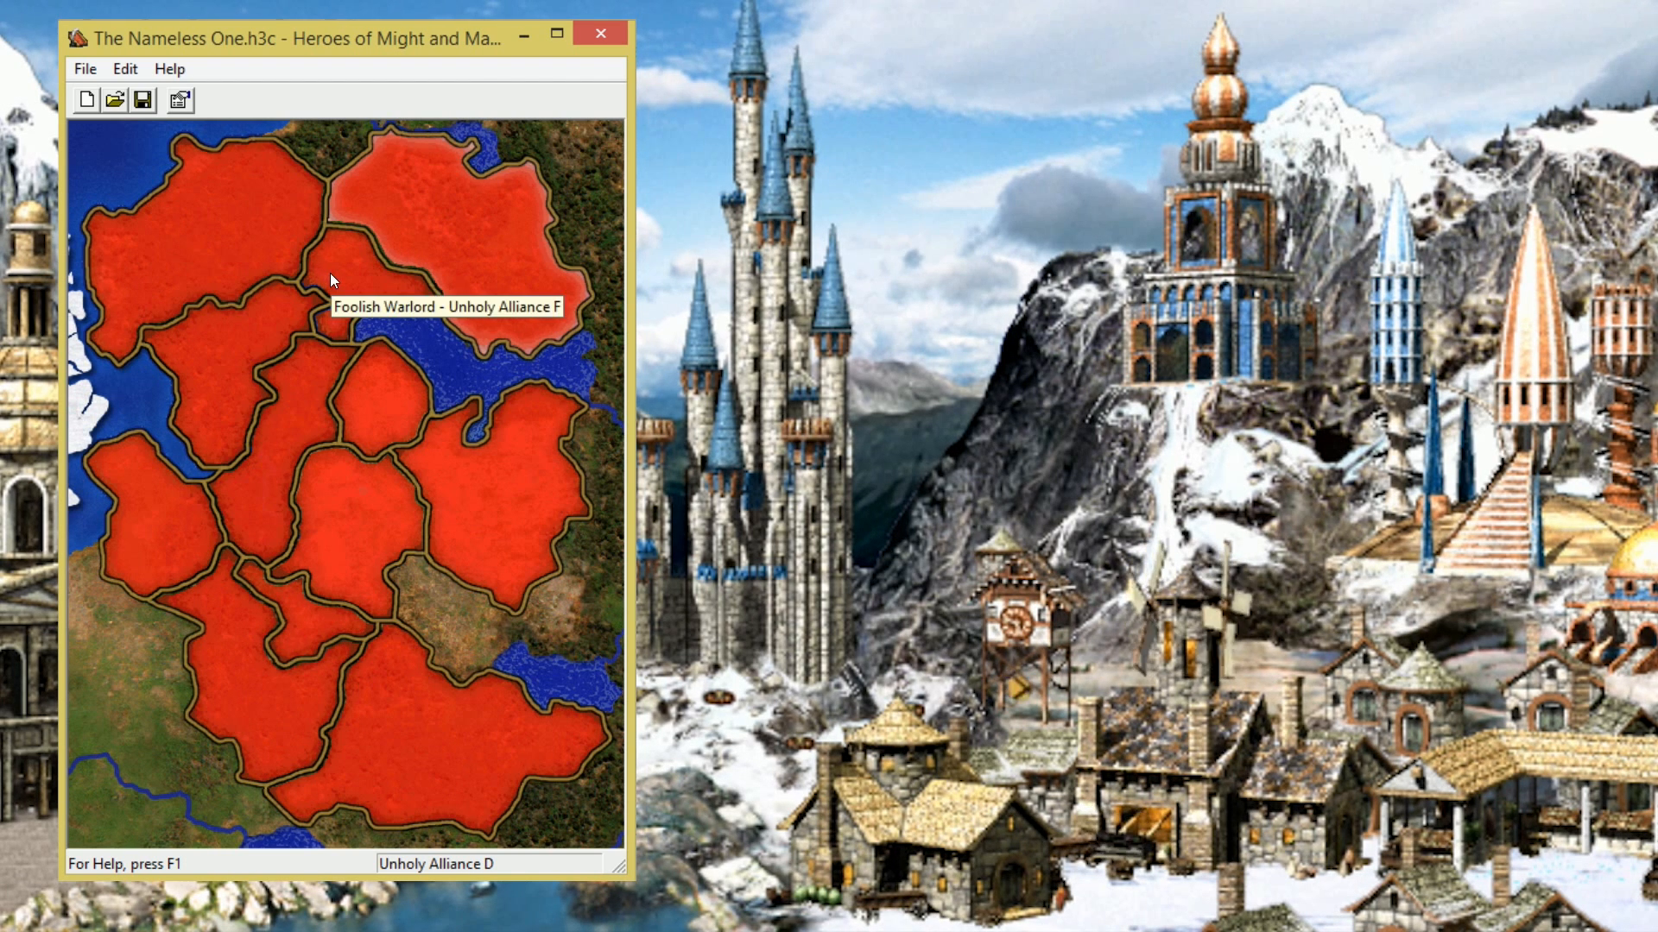
click(330, 273)
click(254, 430)
click(264, 442)
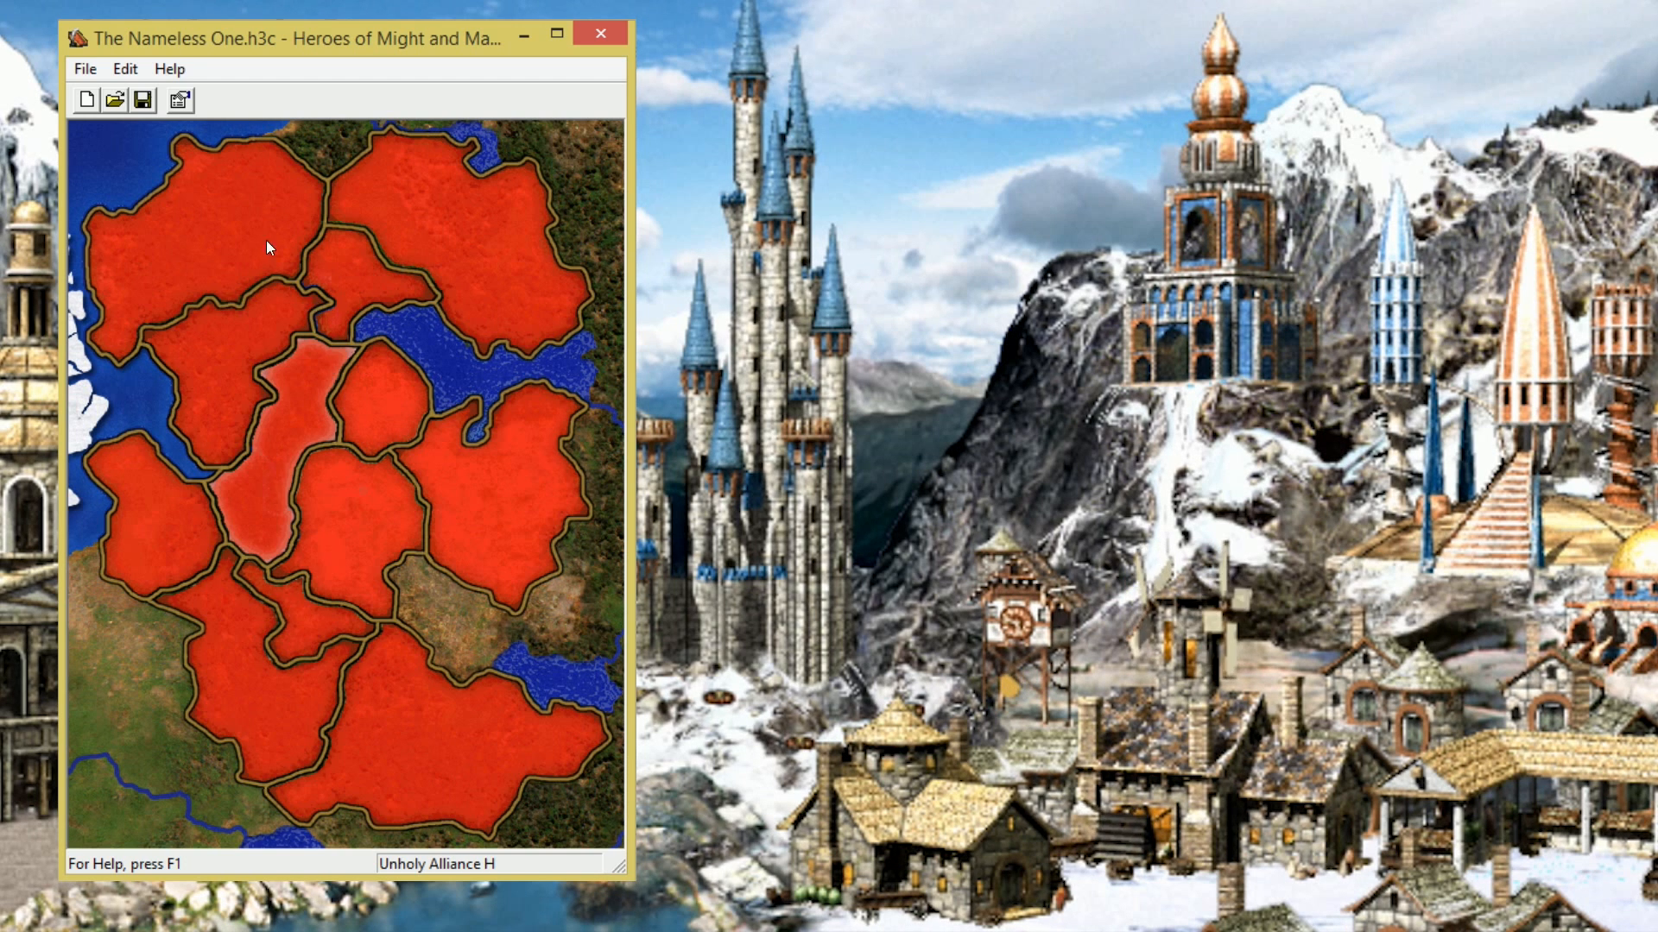